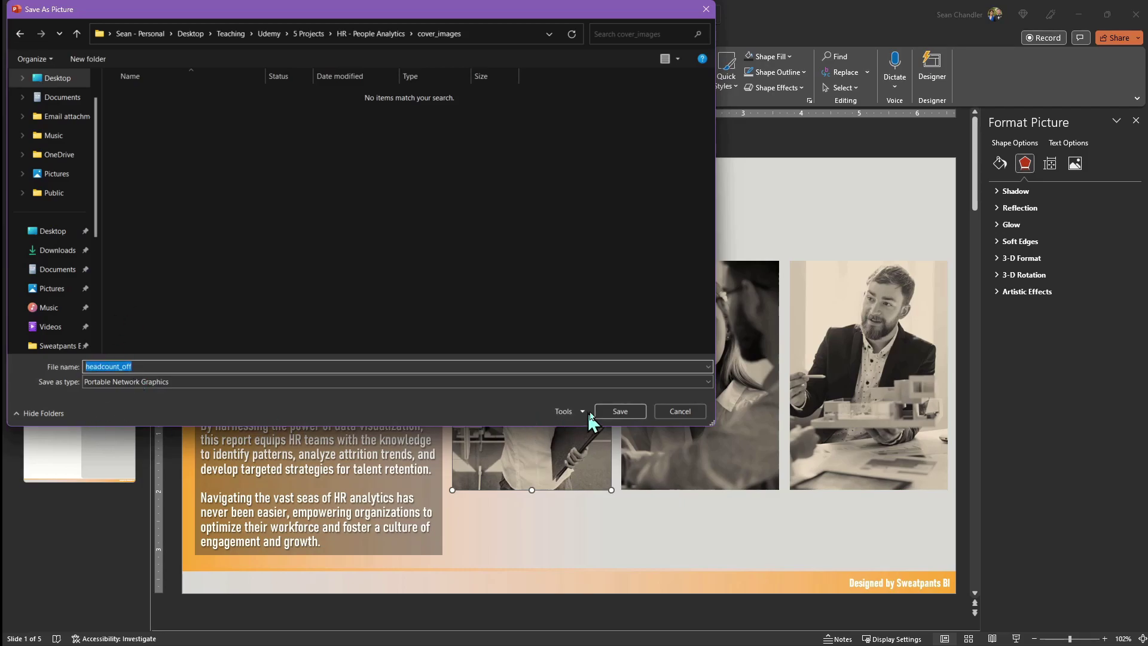
Save the first slide 1 picture as headcount_off and the middle one as retention_off, both as PNG in the cover_images folder.
click(622, 413)
click(665, 394)
right_click(665, 395)
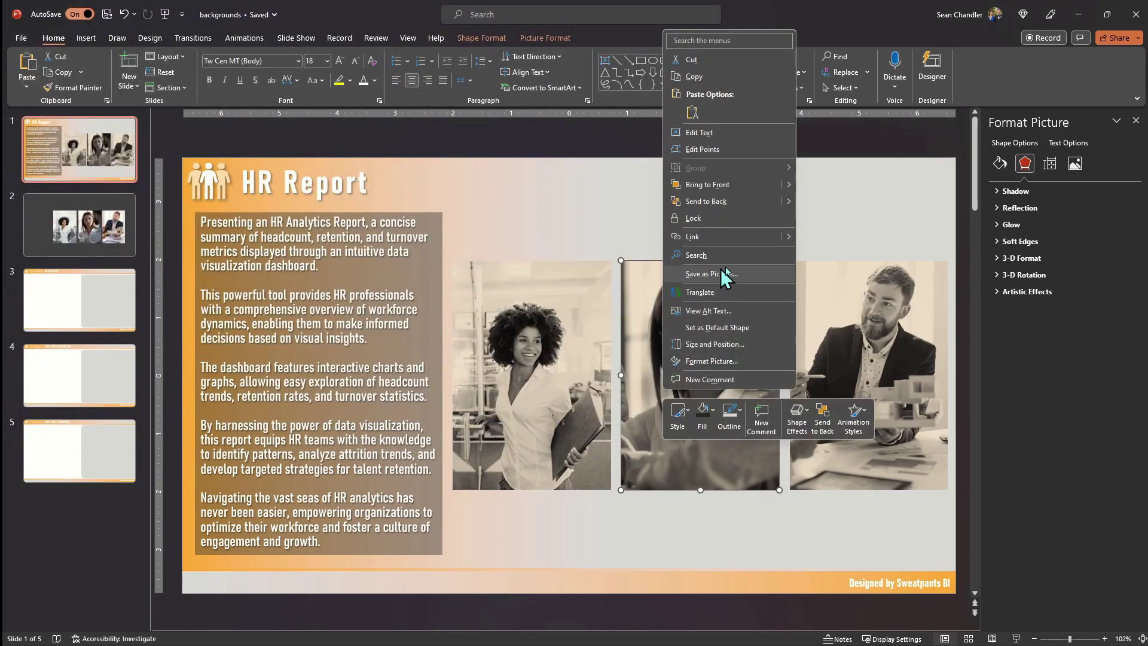
click(711, 274)
click(152, 367)
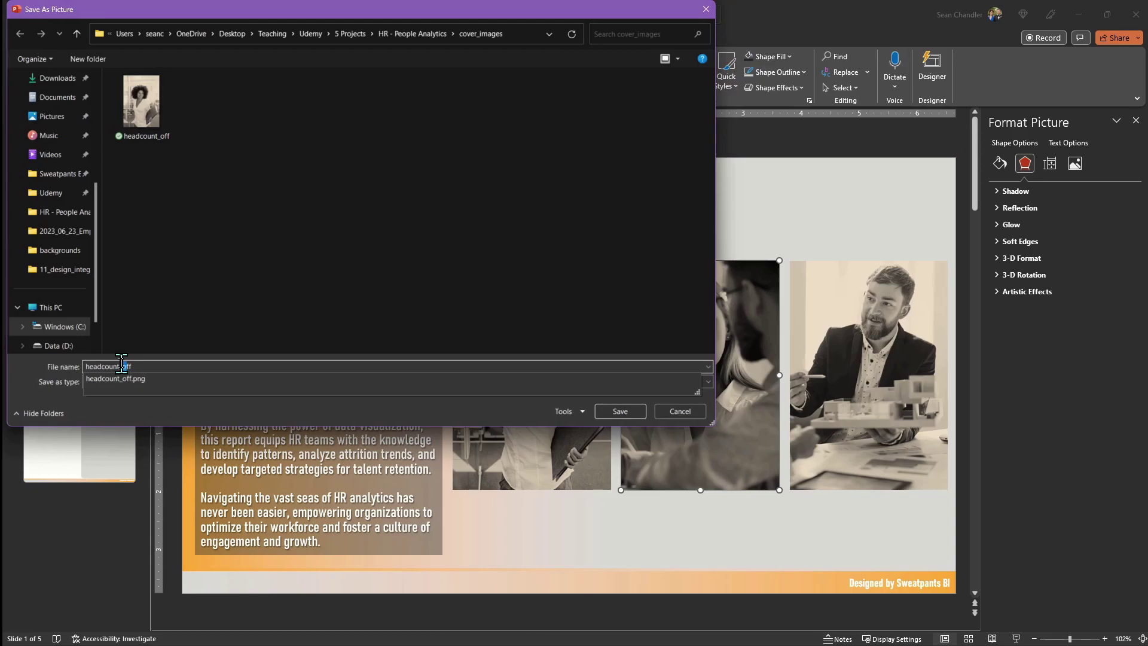
drag(105, 365, 76, 372)
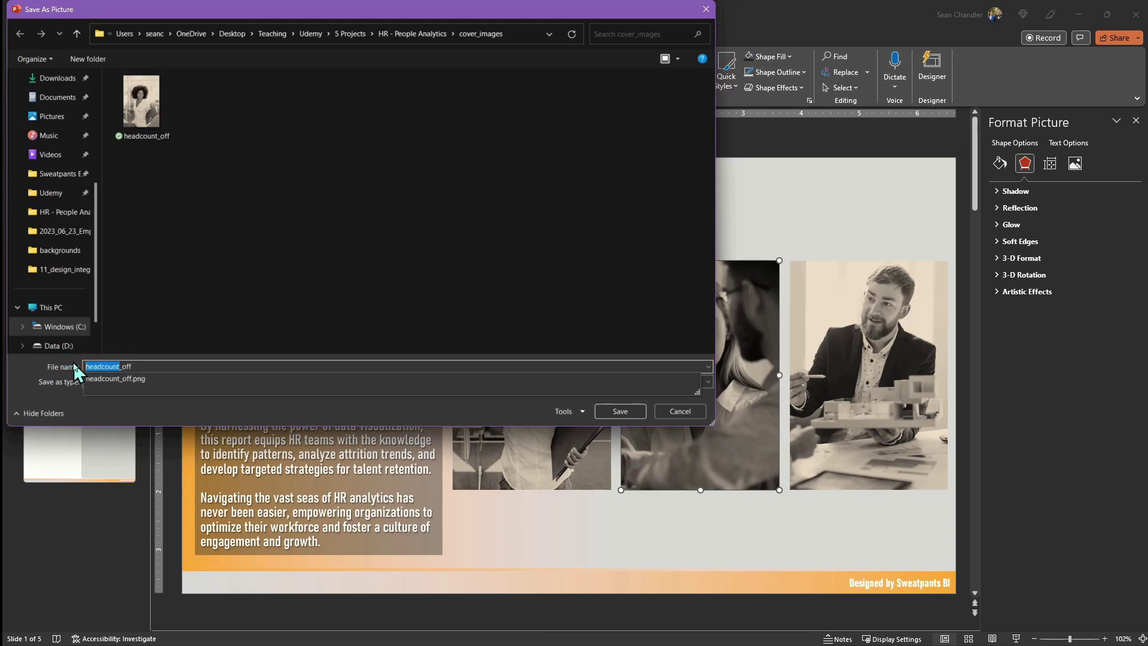
key(Escape)
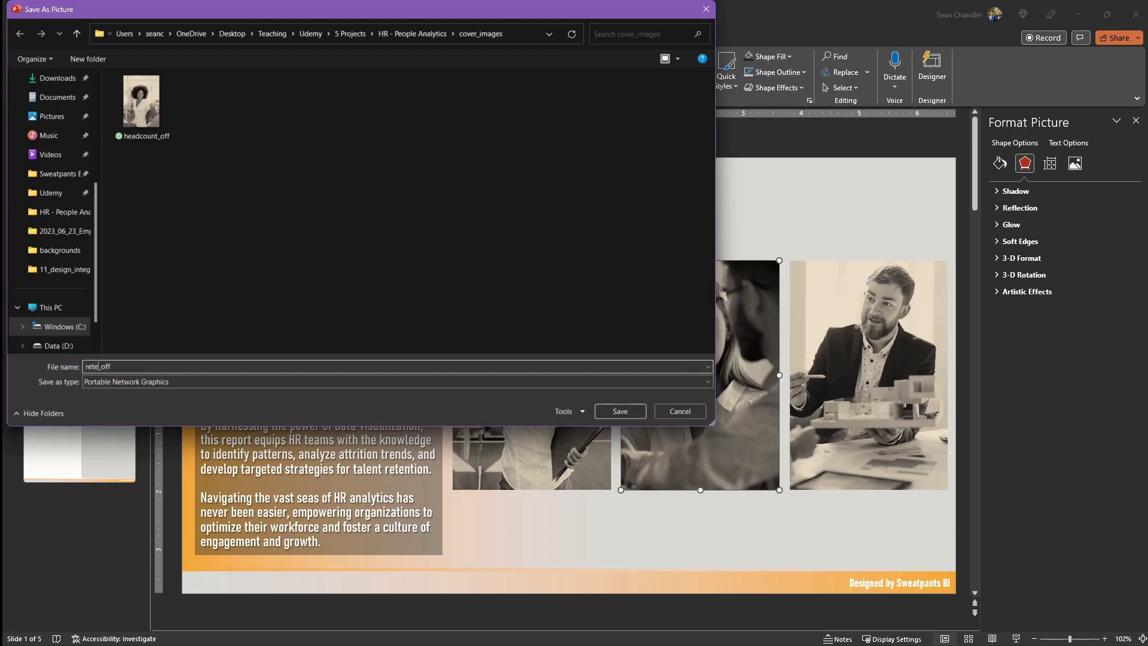
click(622, 412)
Save slide 1's sepia picture of the bearded man as turnover_off in the cover_images folder.
click(881, 317)
right_click(882, 320)
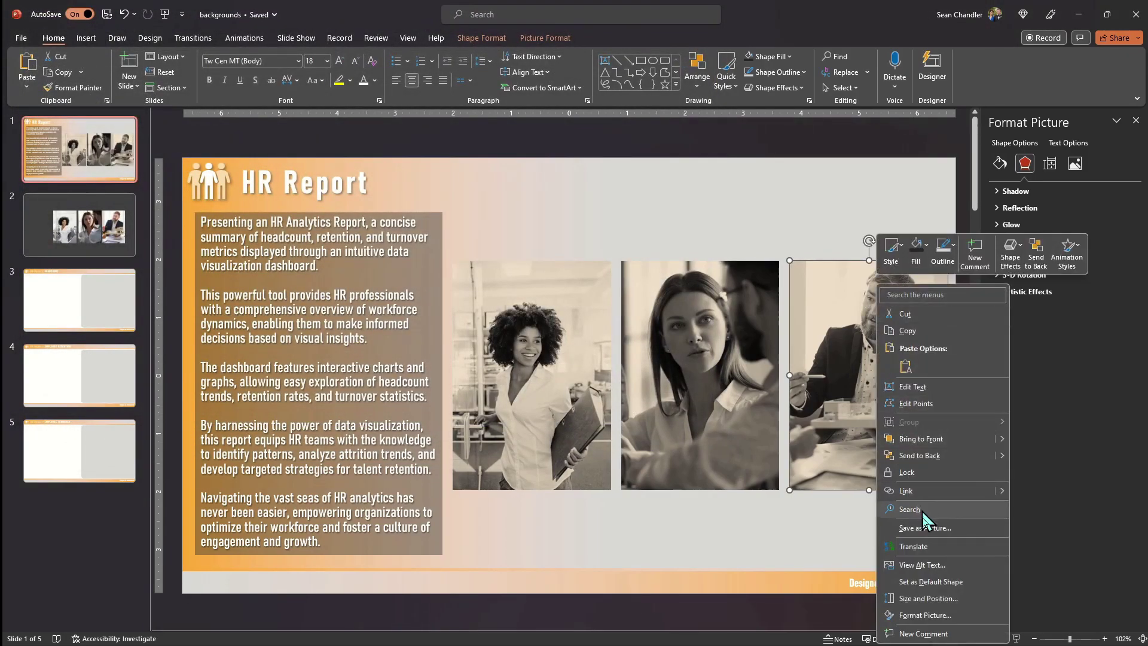
click(936, 527)
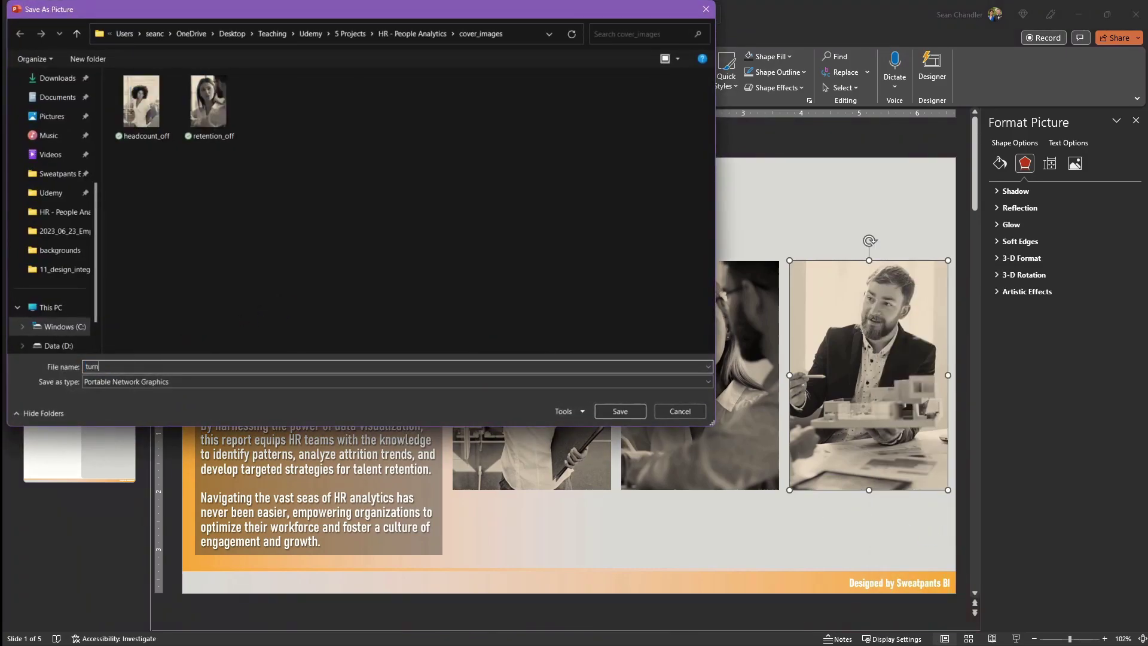
key(Return)
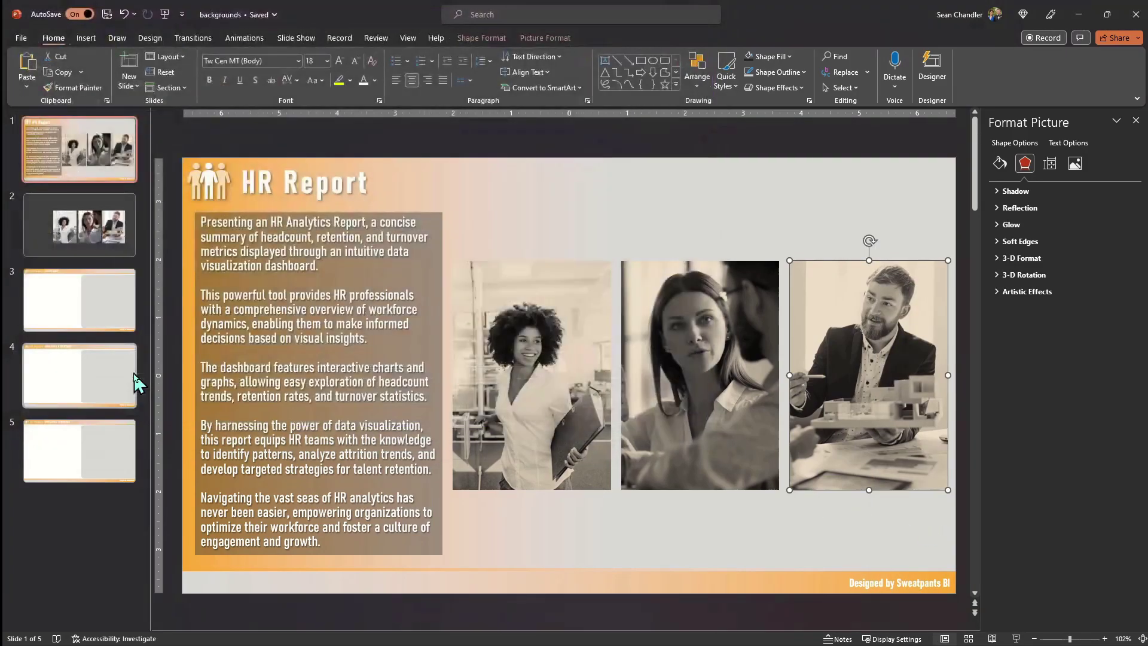
Save slide 2's color picture of the woman holding a folder as headcount_on in the cover_images folder.
click(79, 225)
right_click(470, 377)
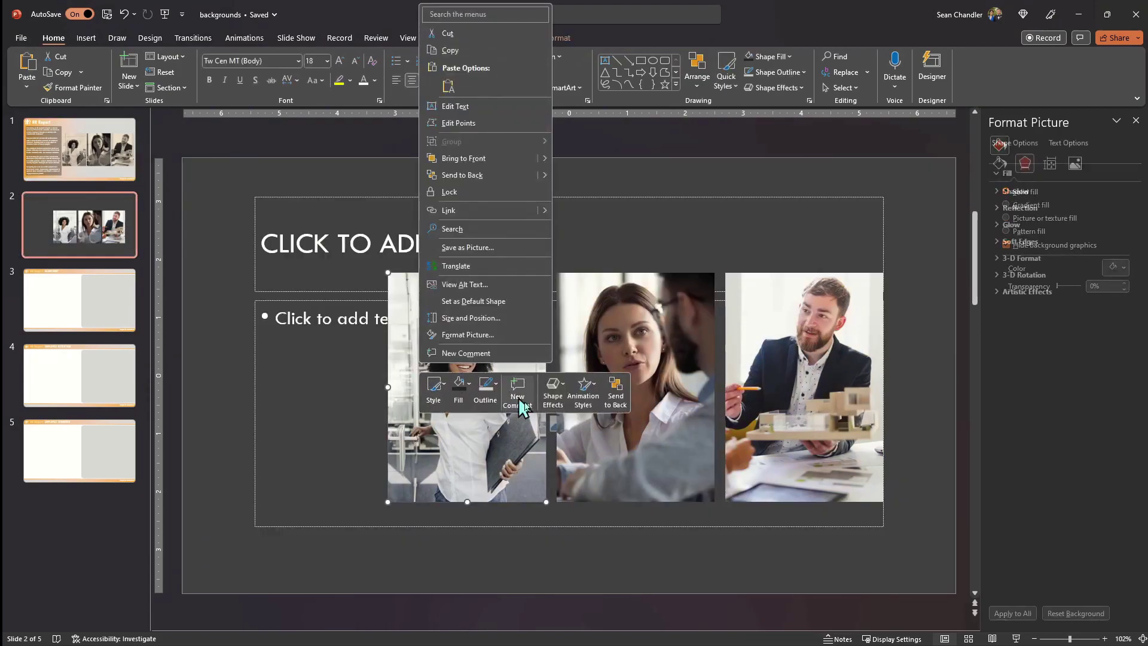
click(493, 246)
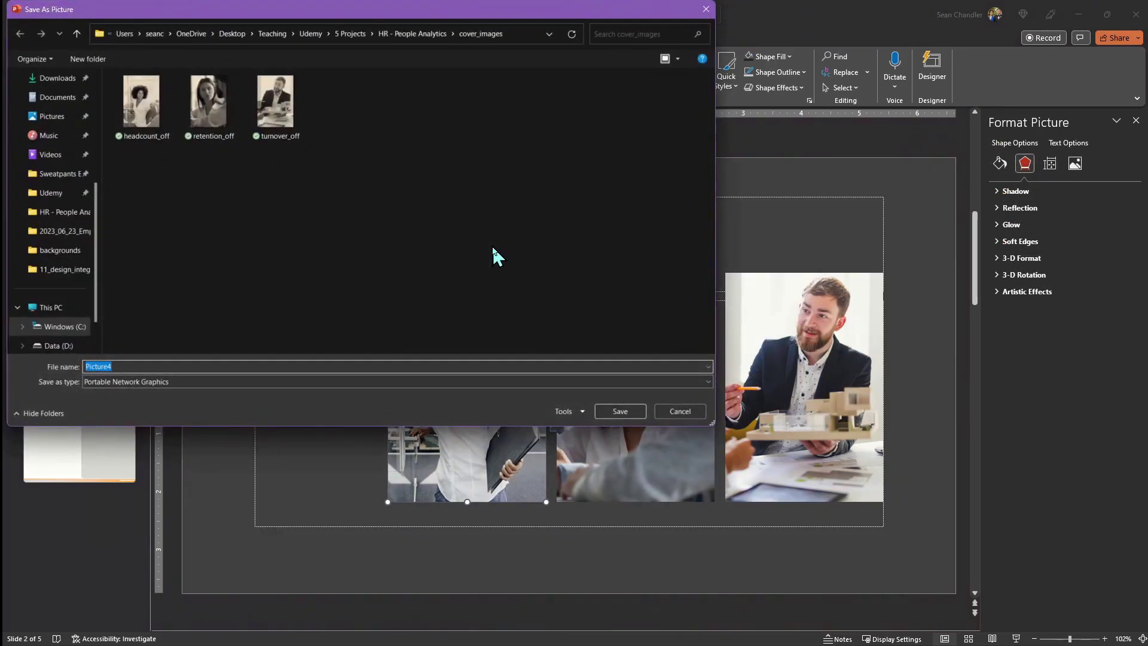
text(headcount_o)
key(Return)
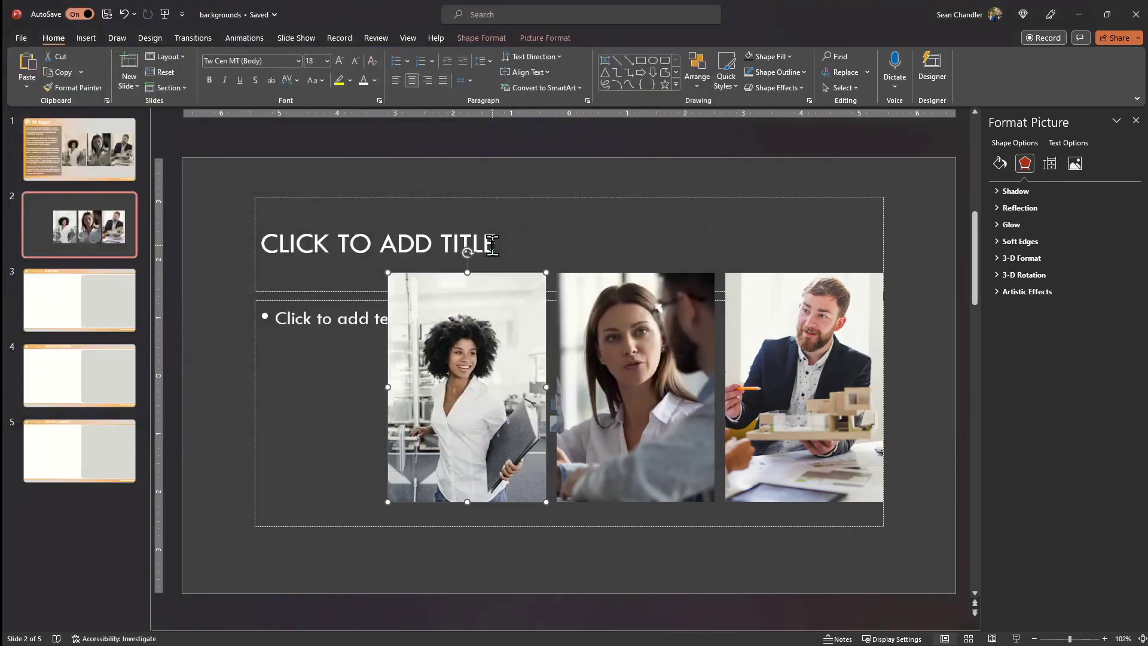
Save slide 2's middle color picture as retention_on in the cover_images folder.
right_click(638, 320)
click(693, 527)
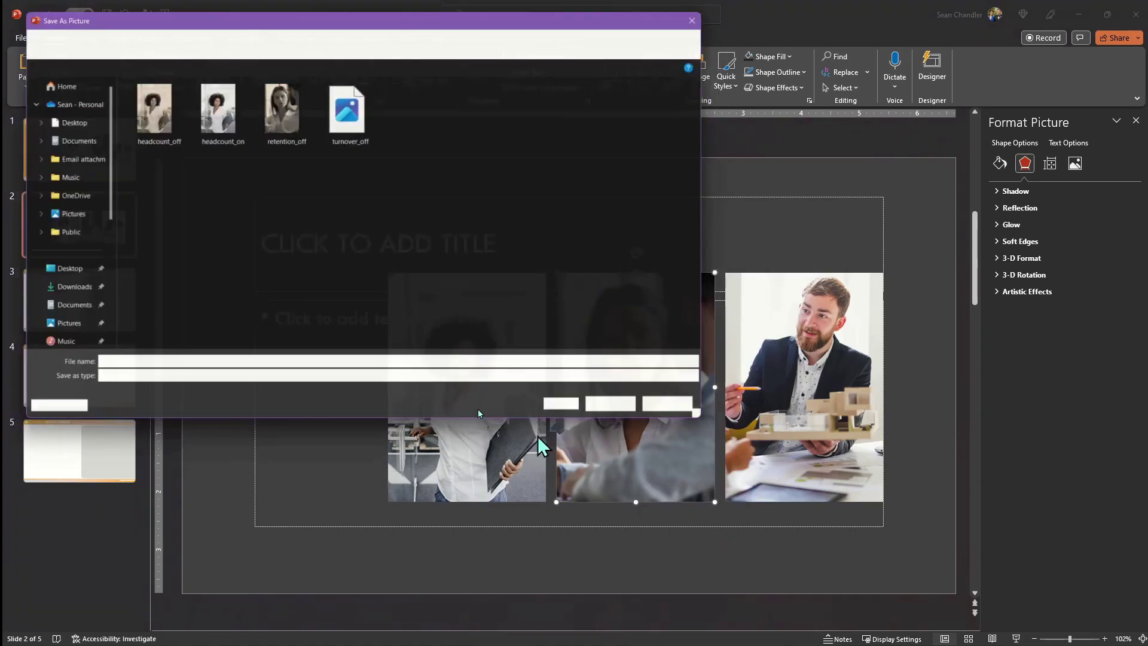
text(retne)
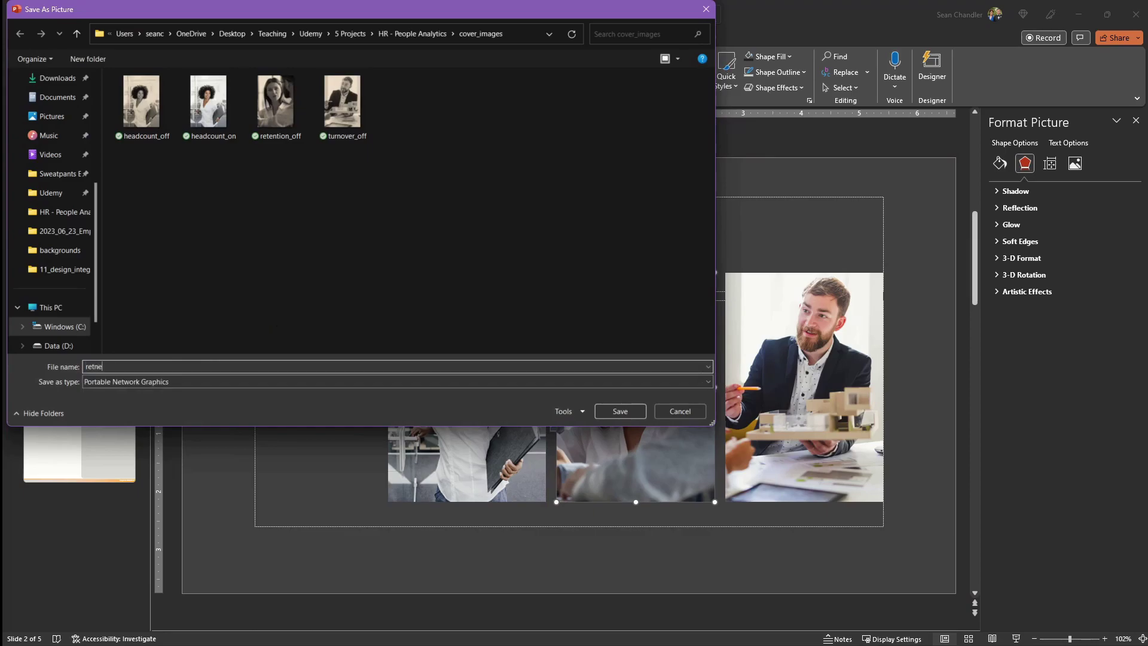
key(BackSpace)
key(BackSpace)
text(ention_)
key(Return)
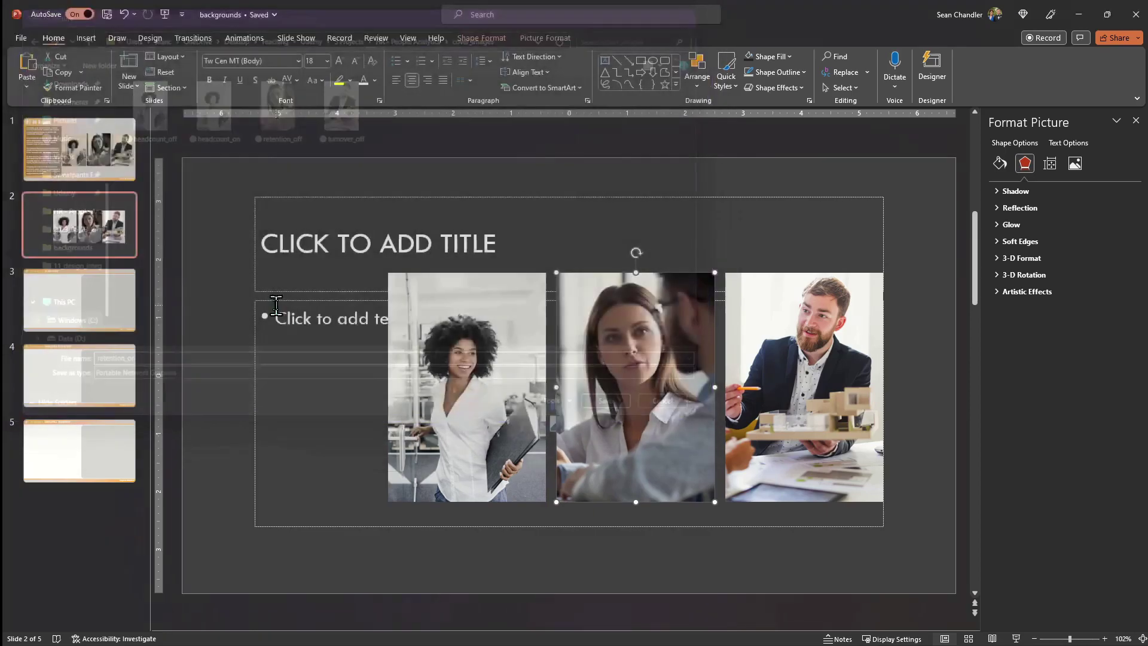
Save slide 2's color picture of the bearded man as turnover_on in the cover_images folder.
right_click(838, 353)
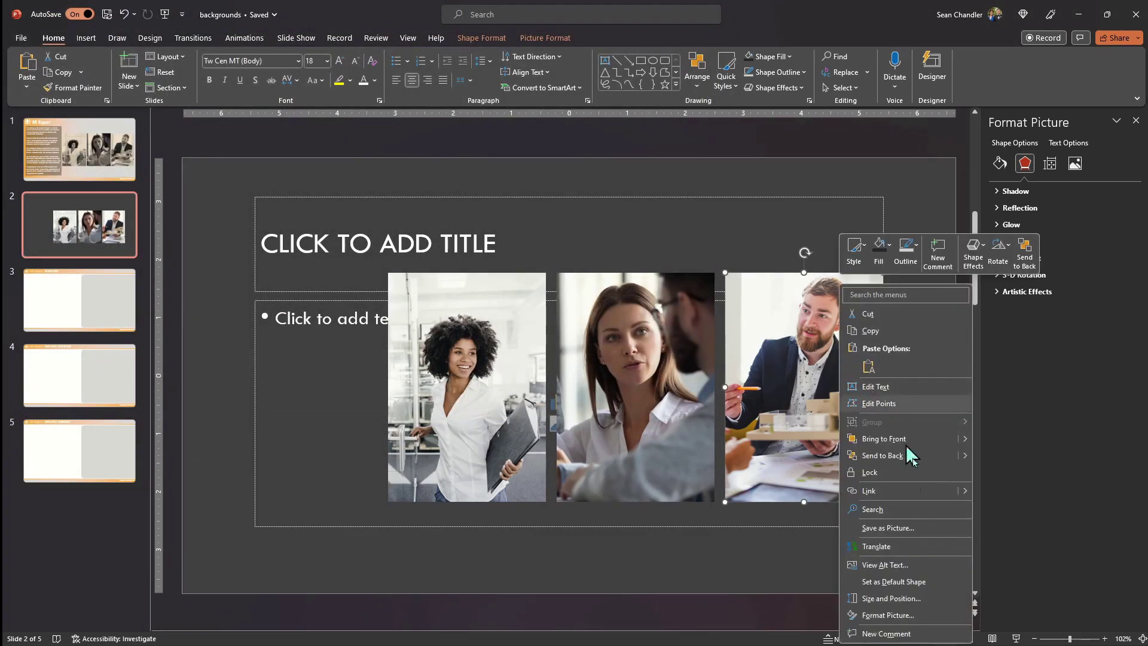
click(923, 534)
text(t)
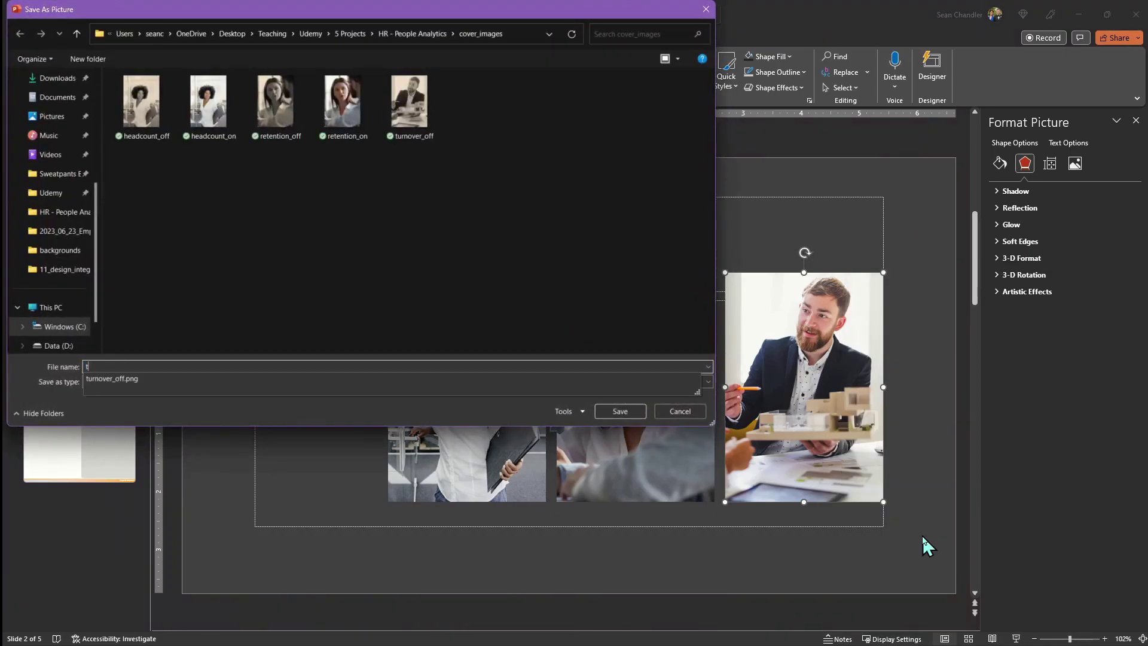
text(urnover_on)
key(Return)
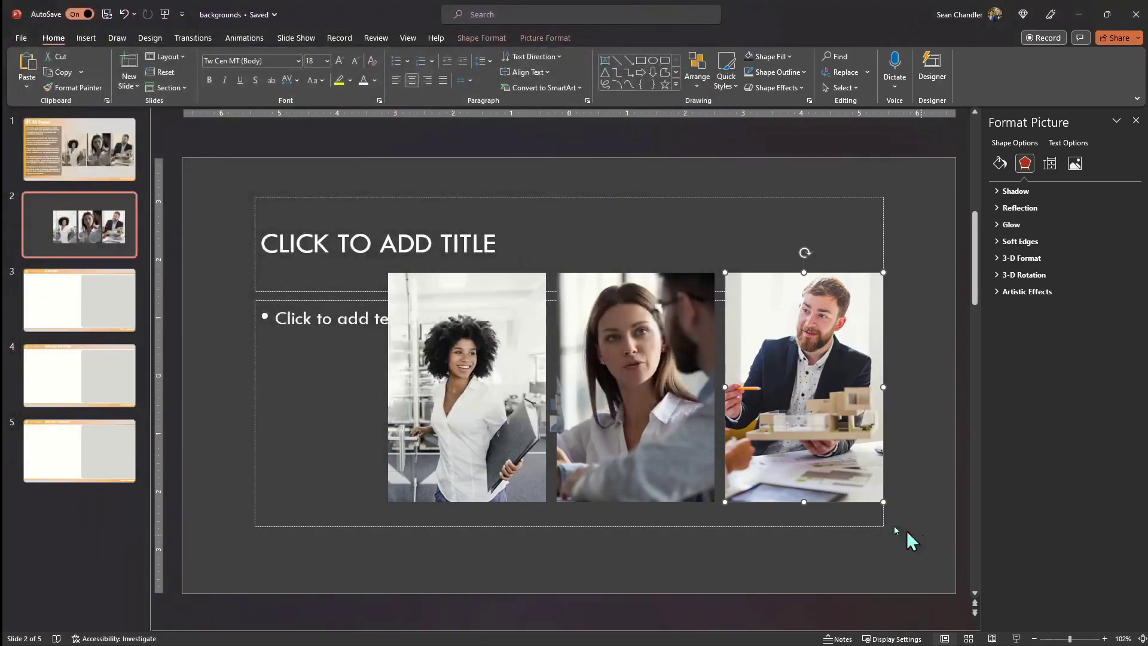
Move the three sepia pictures from slide 1 to slide 2, placing them above and partly over the color pictures.
click(136, 150)
click(606, 382)
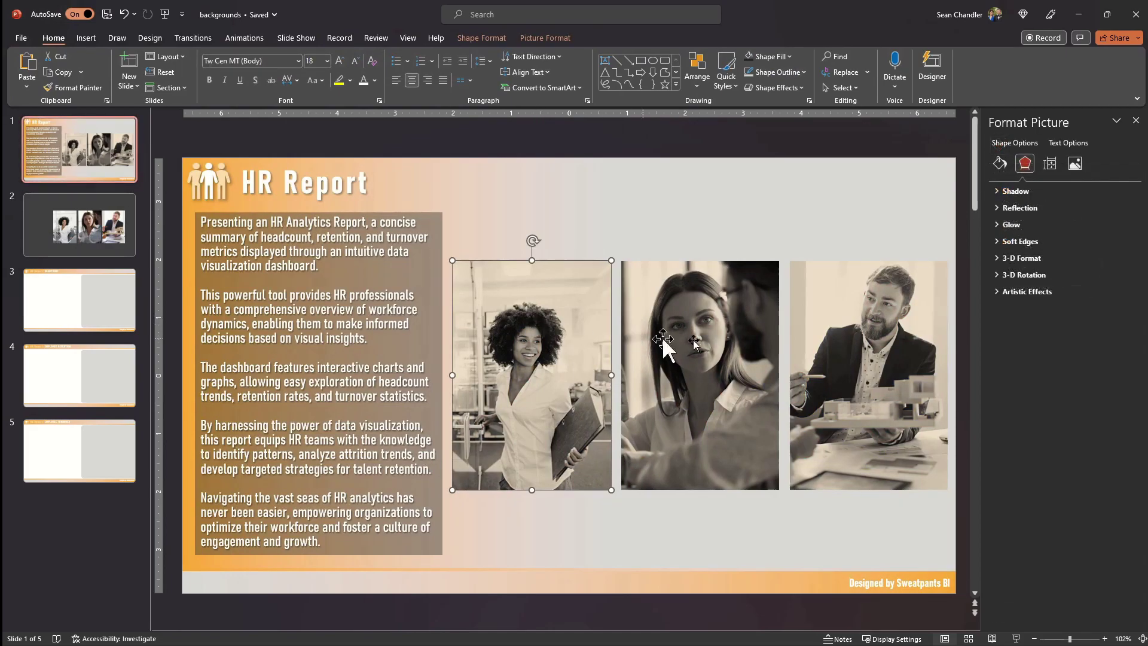
shift+click(686, 332)
shift+click(840, 374)
key(ctrl+x)
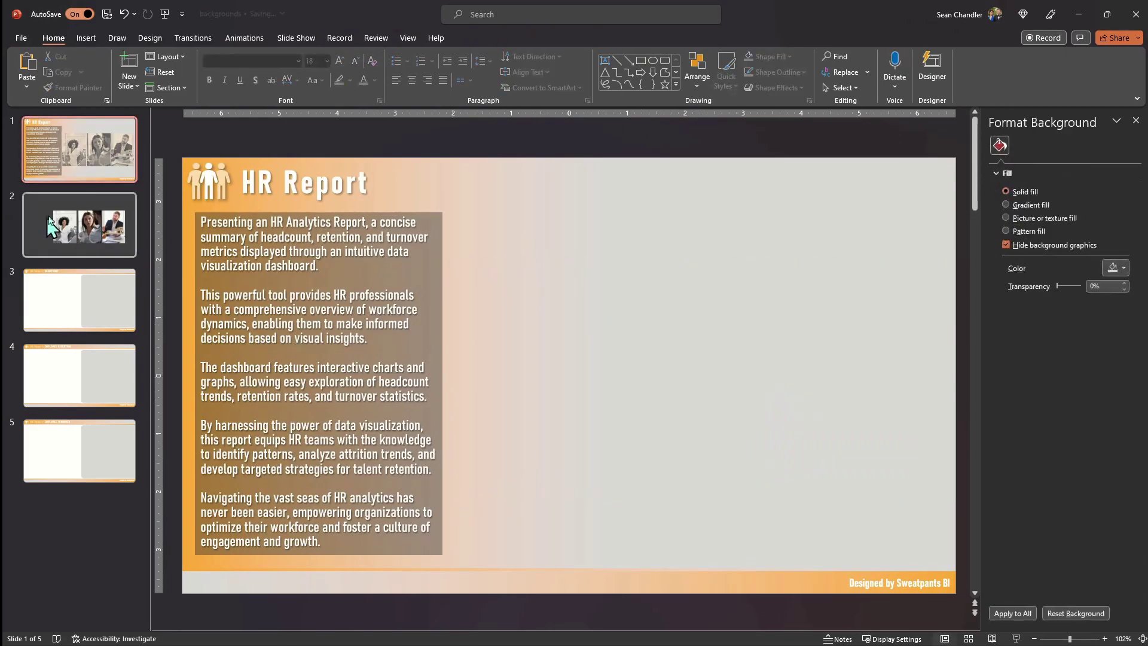
click(80, 224)
key(ctrl+v)
drag(546, 371, 555, 308)
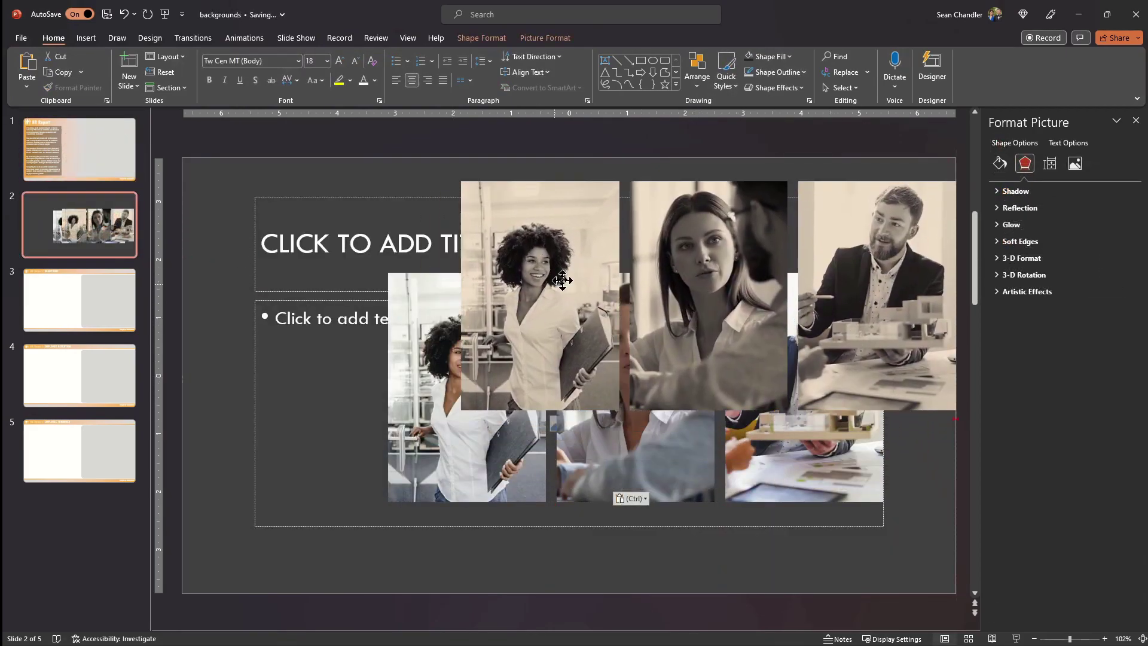
Export only the HR Report slide as a JPEG named cover in the backgrounds folder.
click(108, 173)
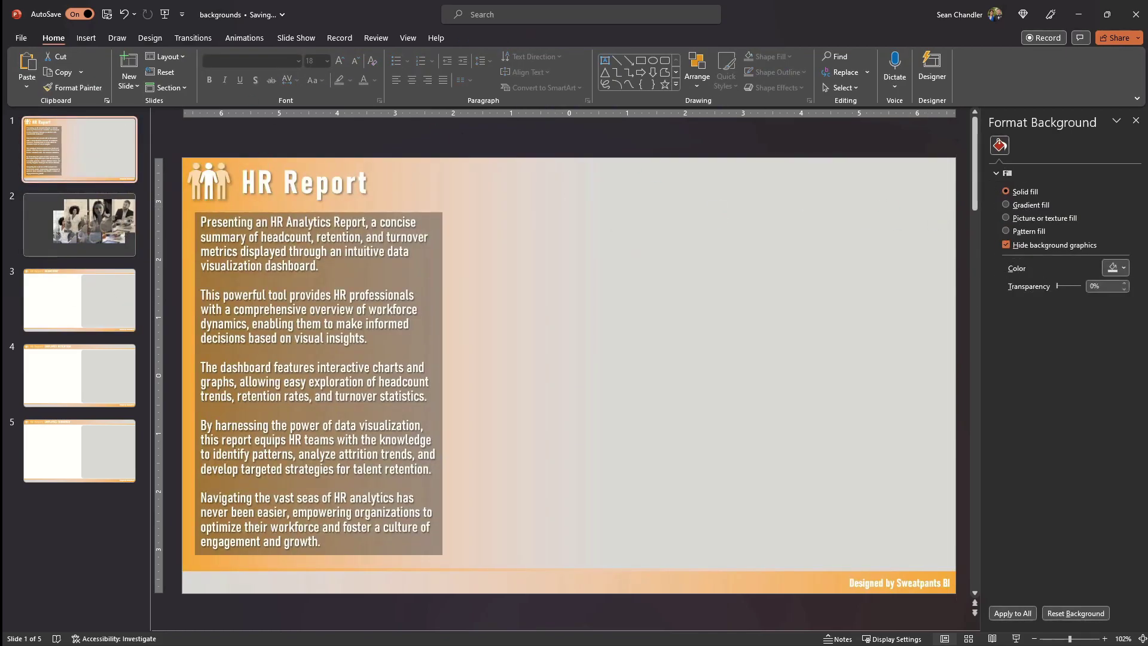
click(21, 38)
click(40, 171)
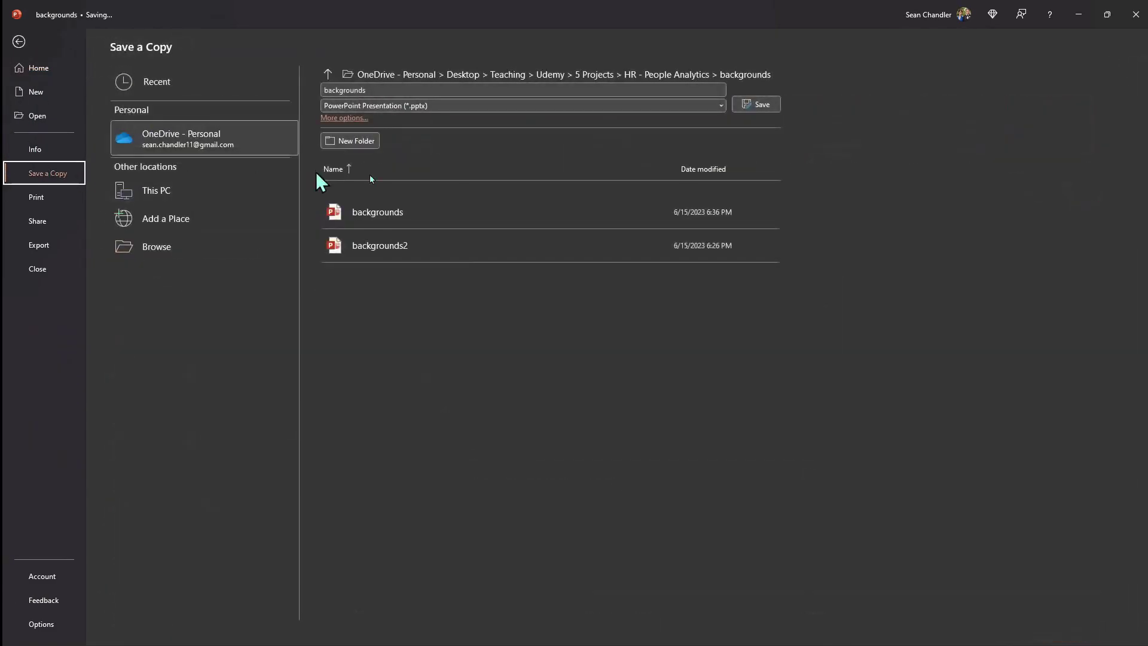
click(418, 105)
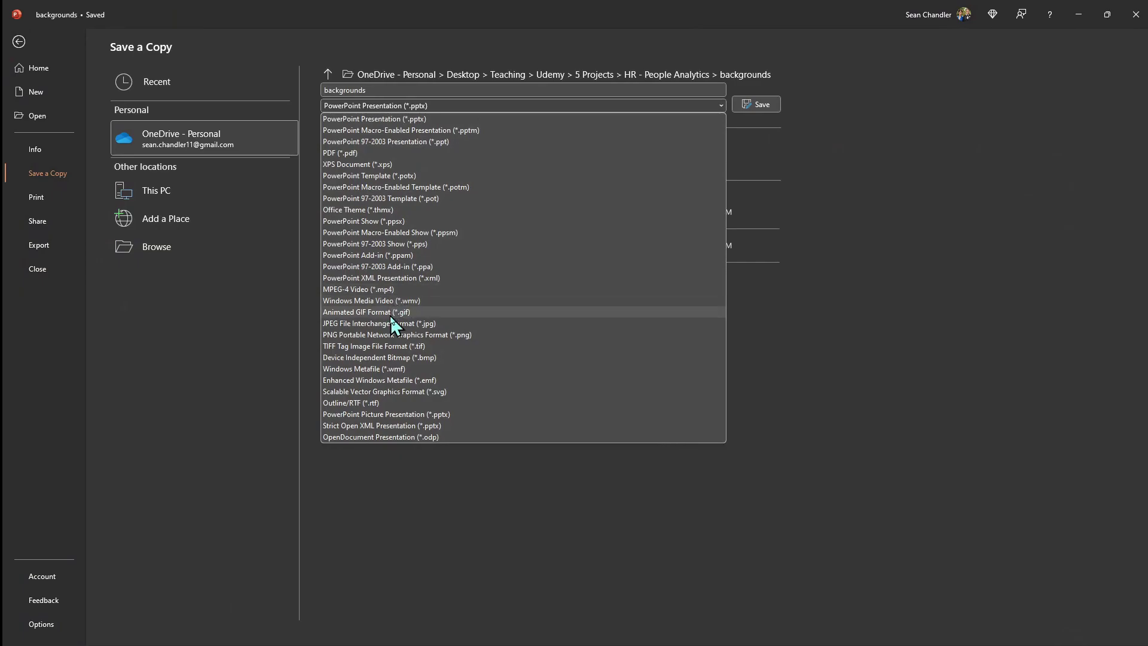
click(396, 325)
click(568, 78)
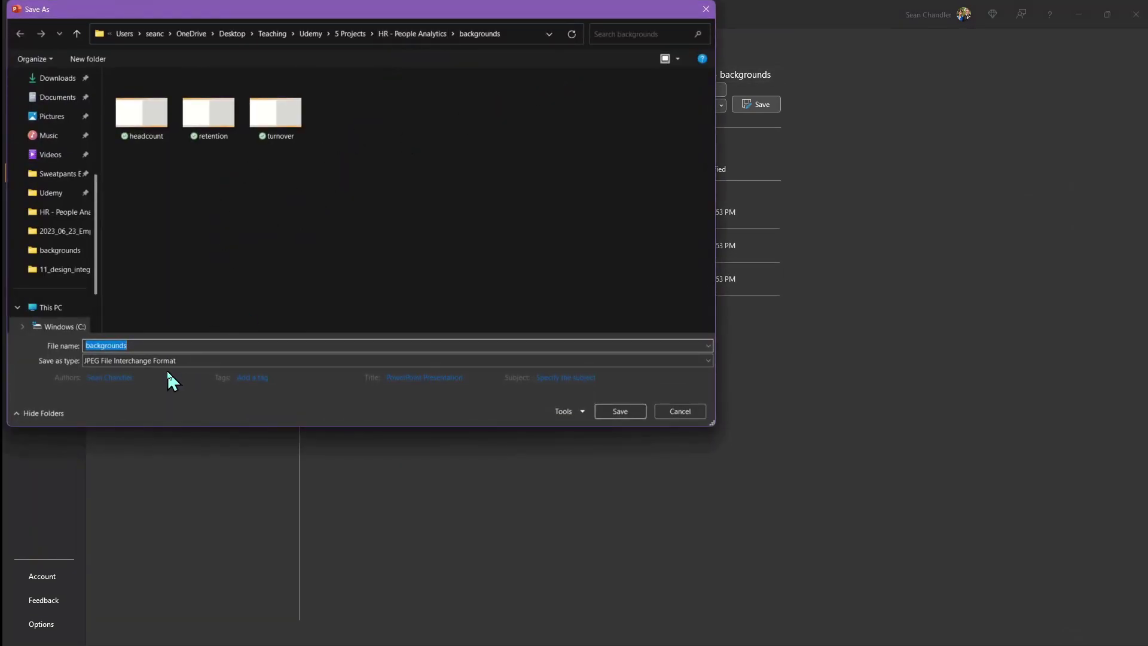
text(slide)
key(Return)
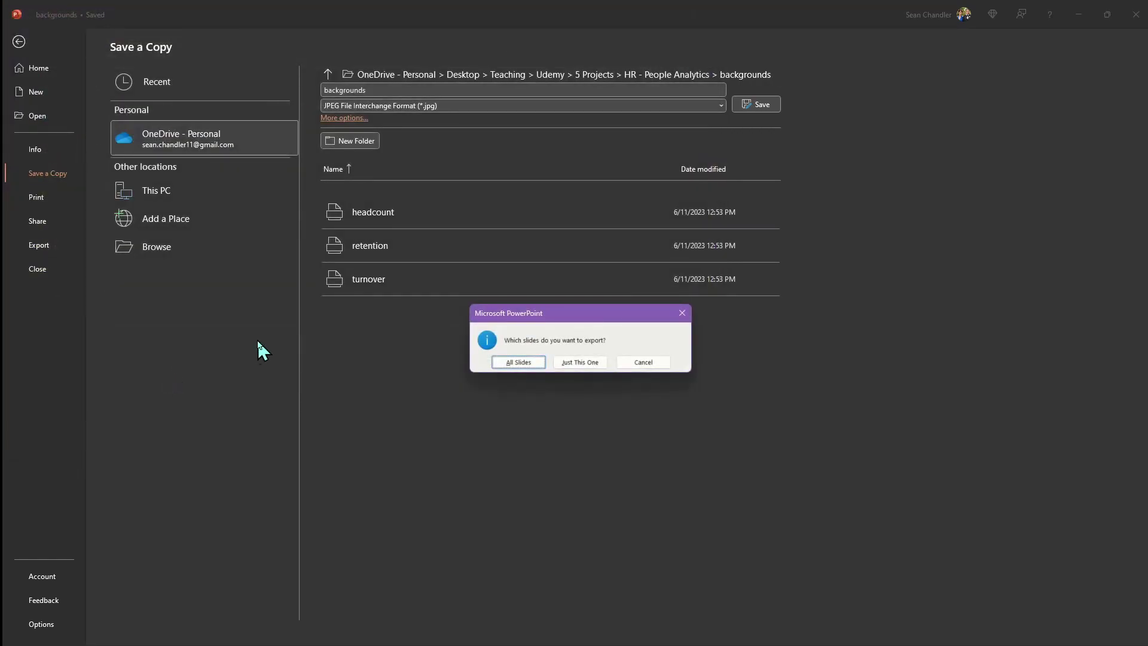
click(577, 362)
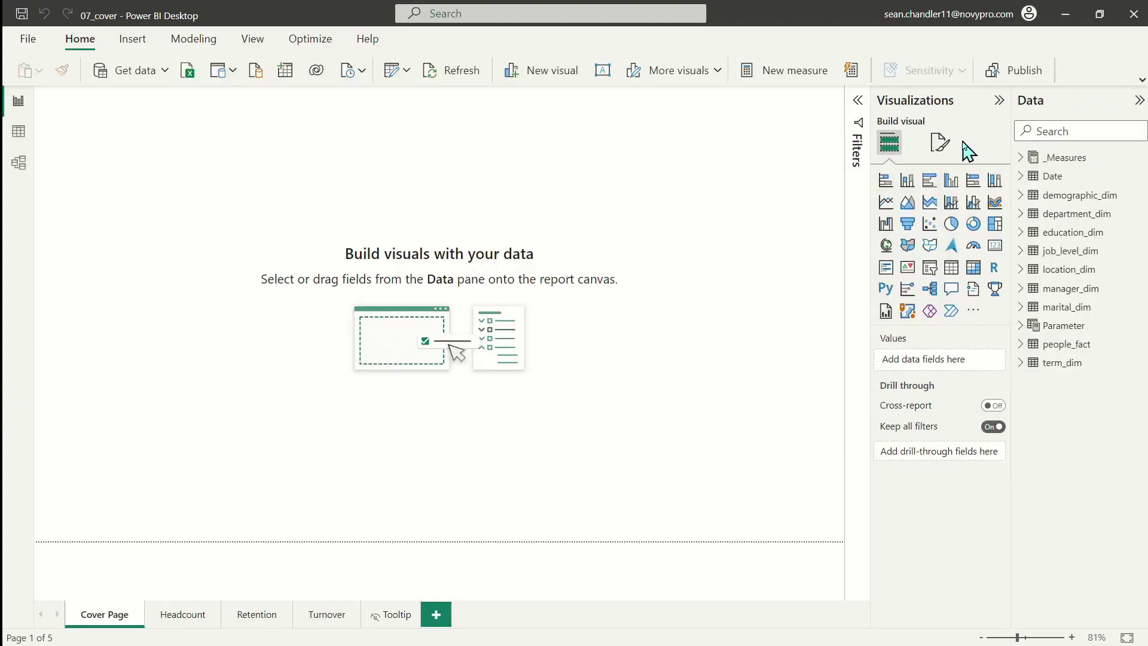
In Power BI Desktop, set the Cover Page's canvas background image to cover from the backgrounds folder.
click(940, 143)
click(945, 282)
click(954, 374)
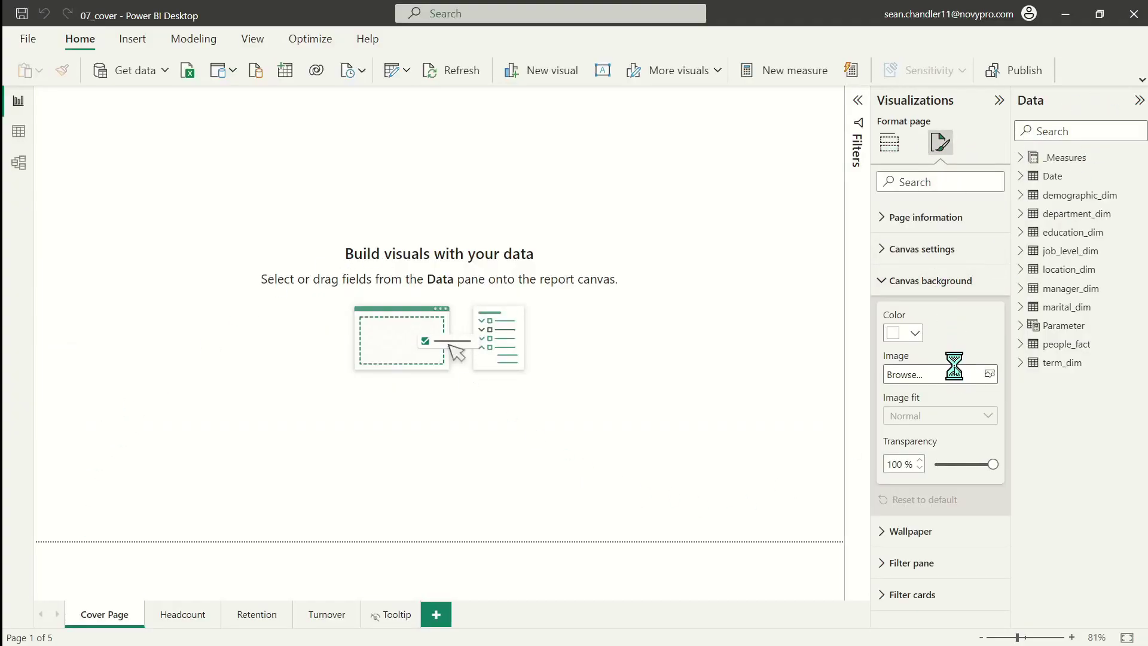
scroll(164, 213, down, 3)
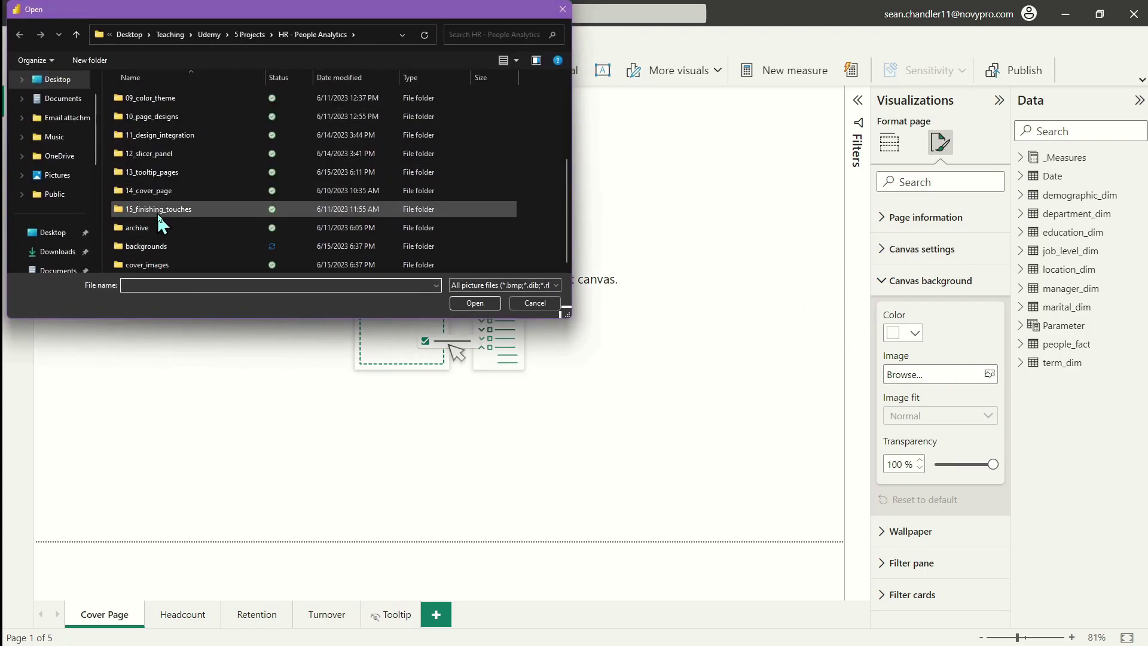
double_click(161, 247)
double_click(154, 120)
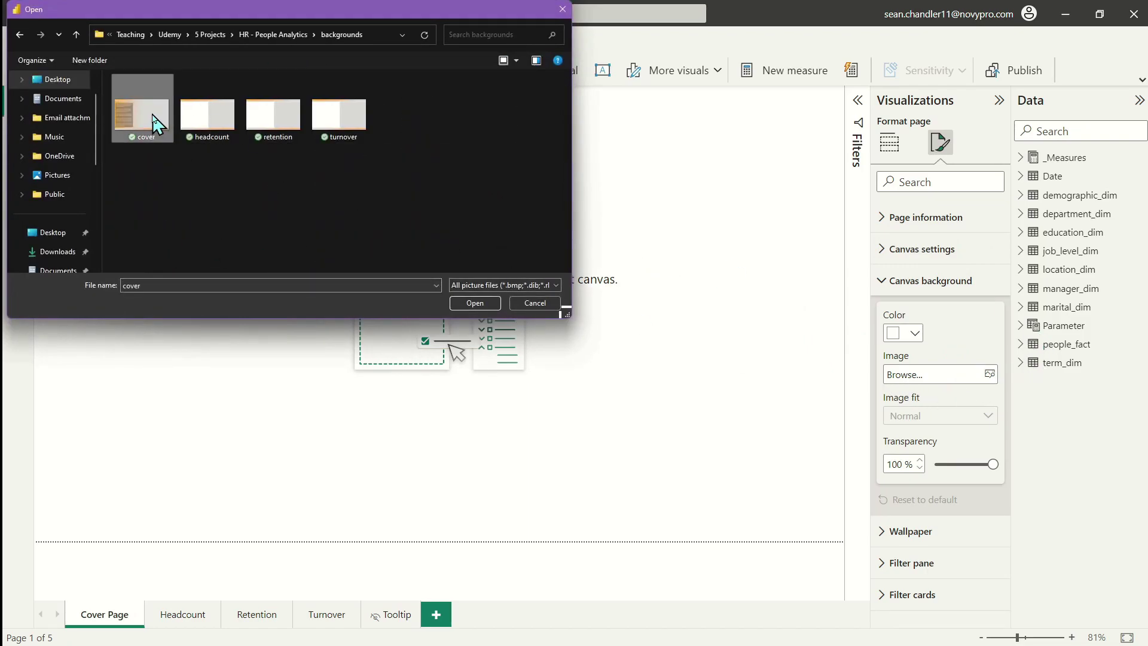
Set the canvas background's image fit to Fit and its transparency to 0%.
click(937, 416)
click(903, 453)
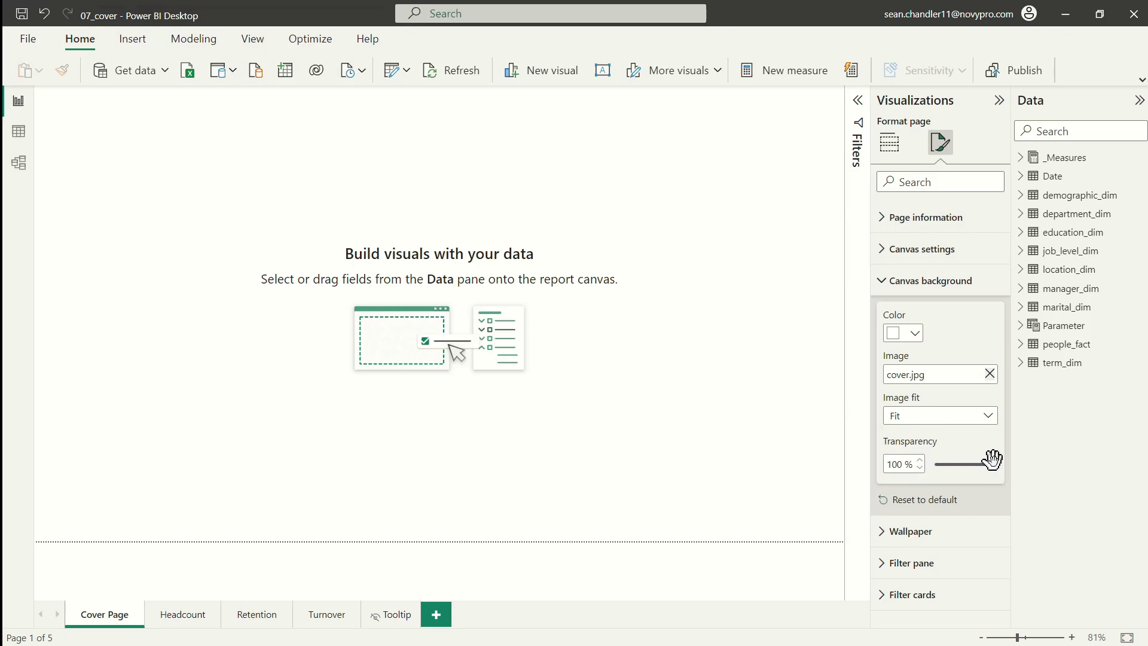
drag(993, 464, 490, 431)
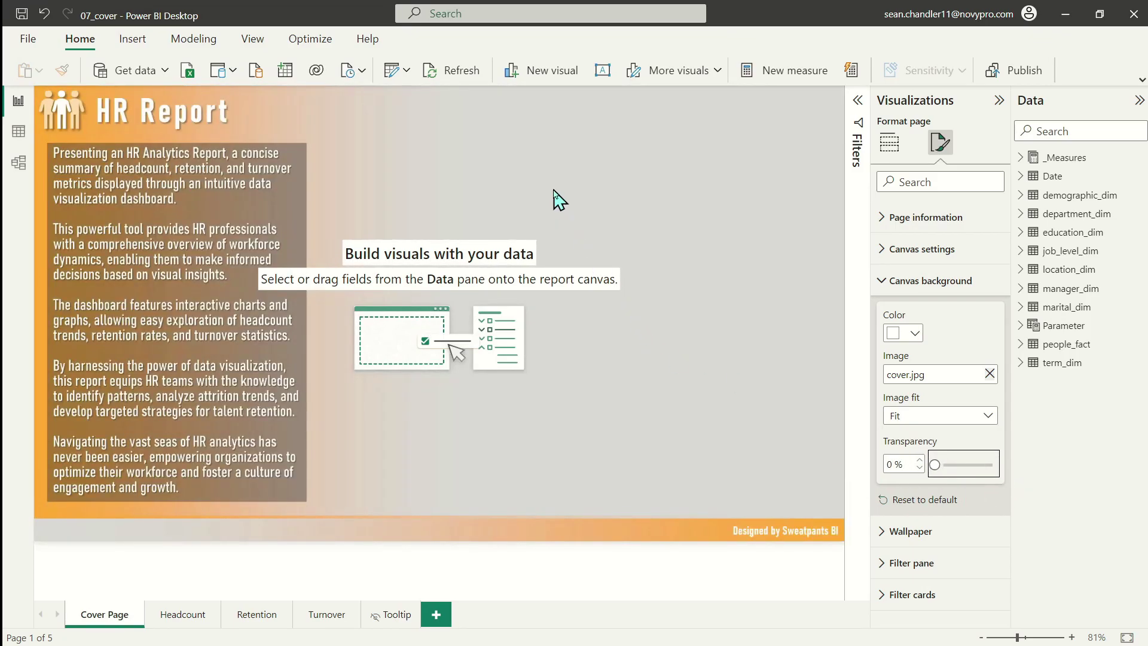
Insert a blank button, size it as a tall rectangle, and place it just beside the cover page's description text.
click(131, 39)
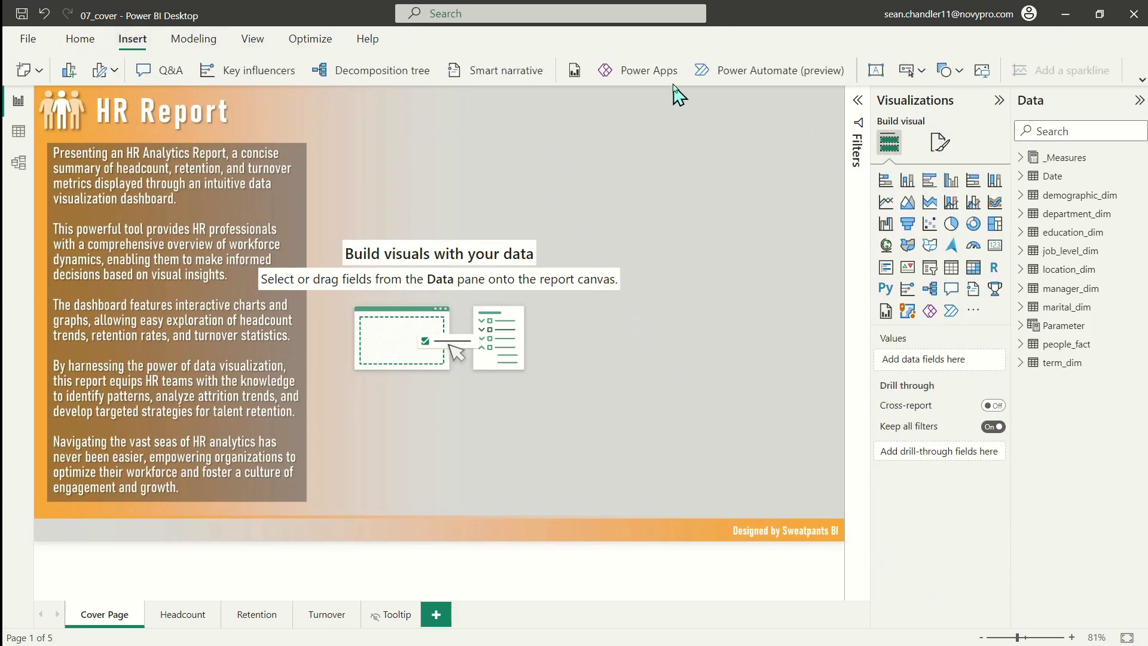
click(909, 70)
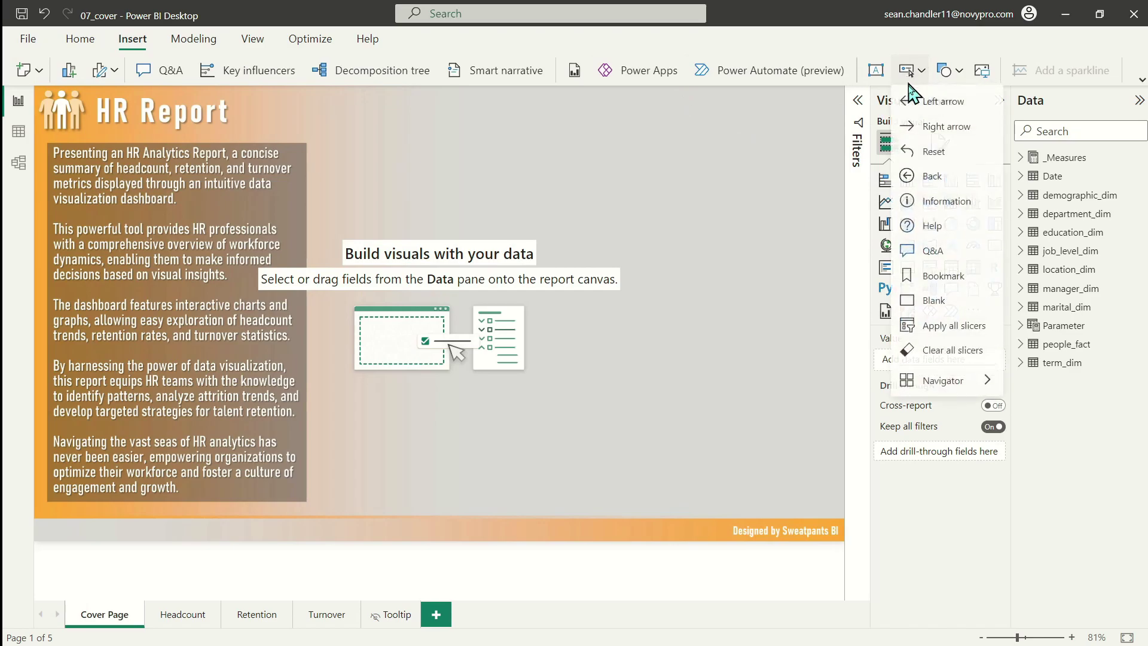
click(946, 300)
drag(64, 101, 433, 390)
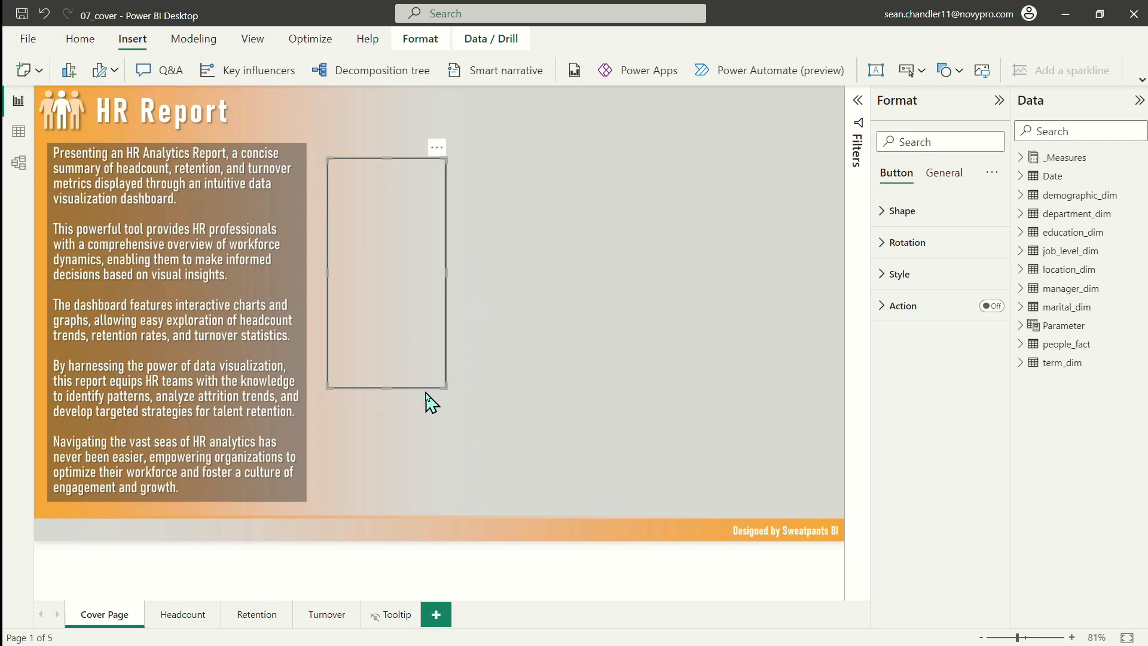
drag(444, 387, 485, 390)
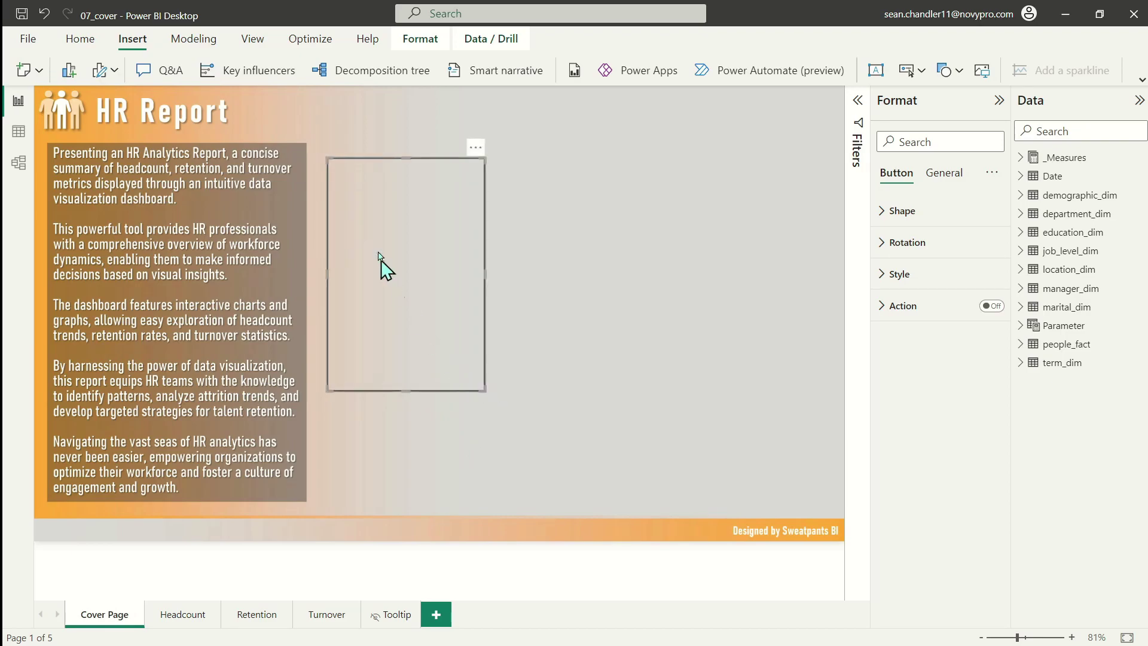
drag(378, 253, 382, 277)
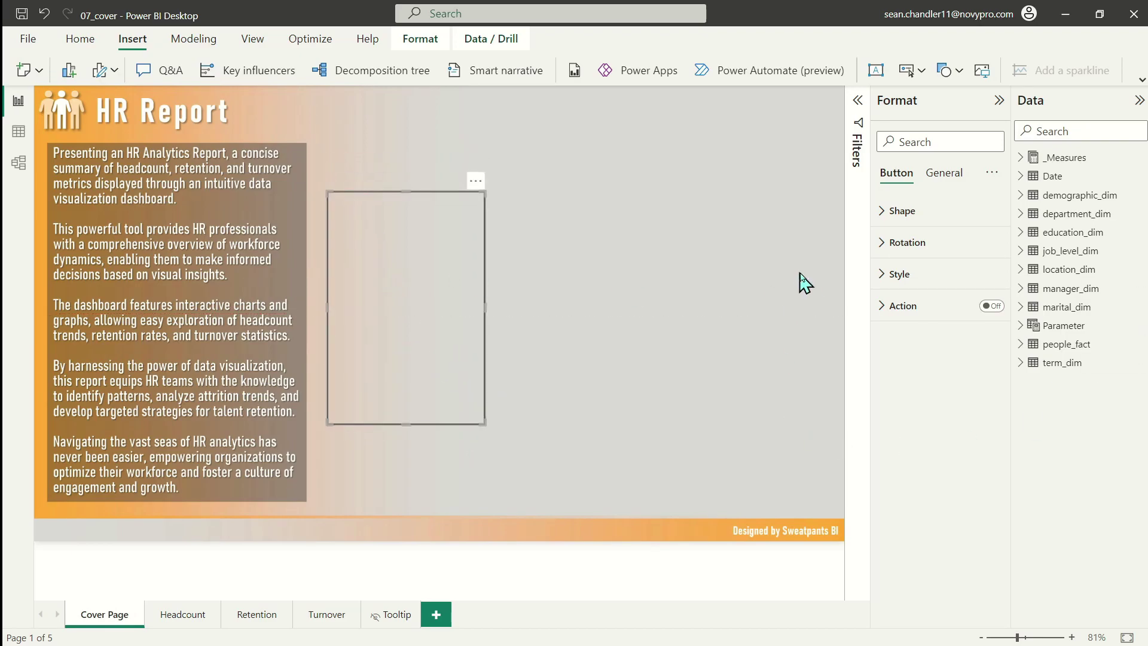
Turn off the blank button's border and turn on its fill in the default state.
click(899, 275)
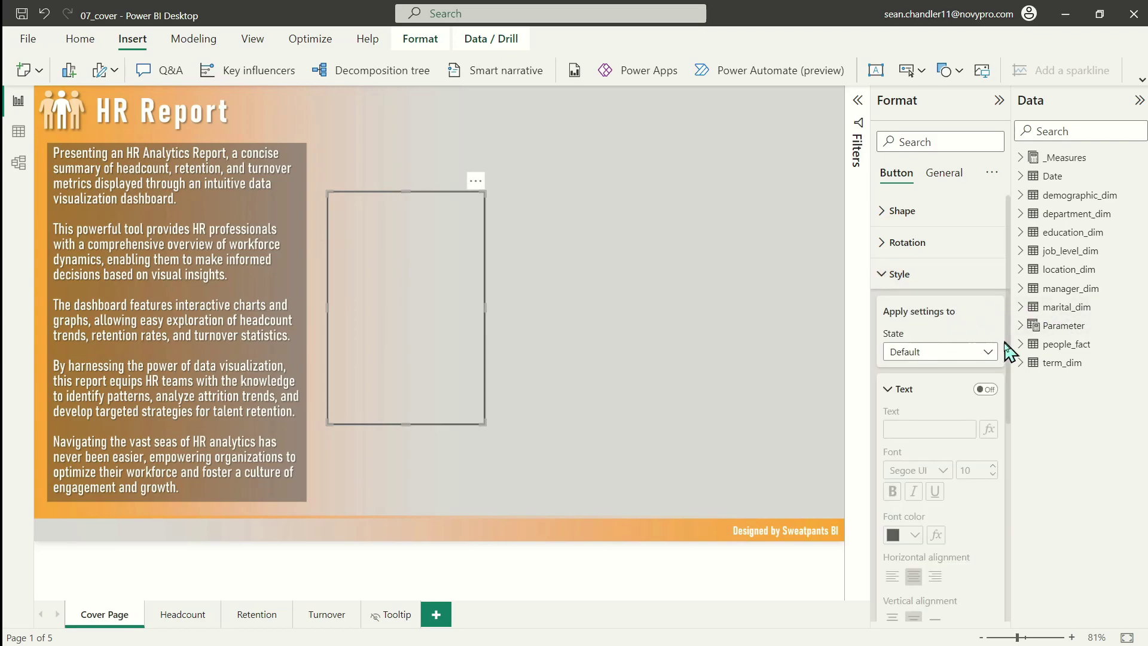
scroll(982, 397, down, 6)
click(993, 470)
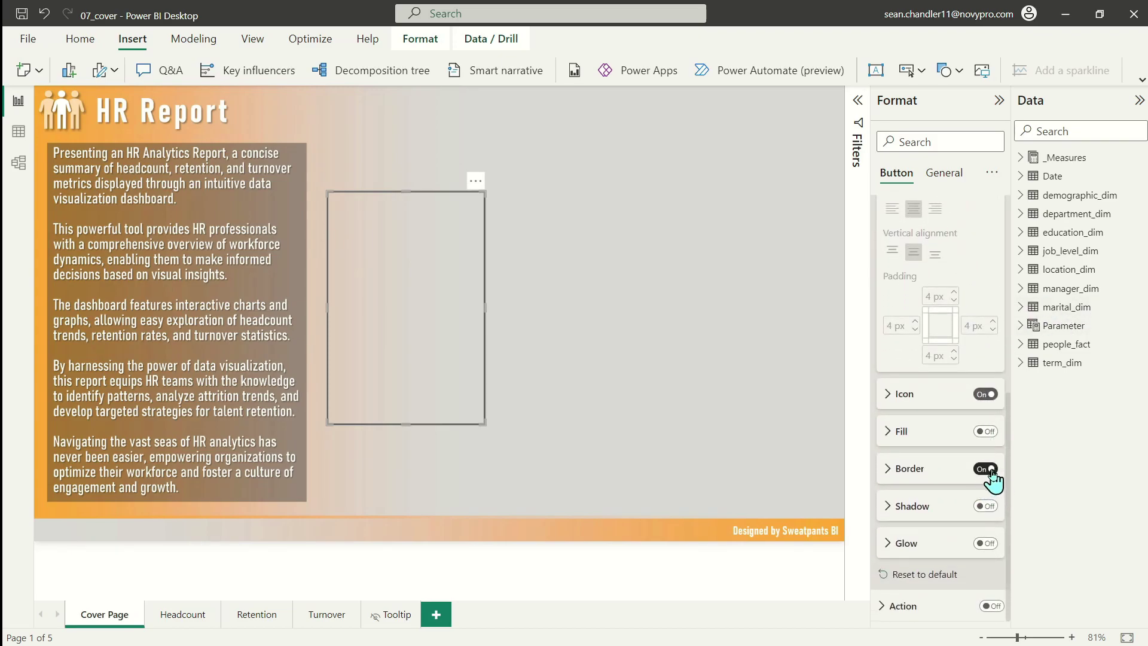
click(986, 431)
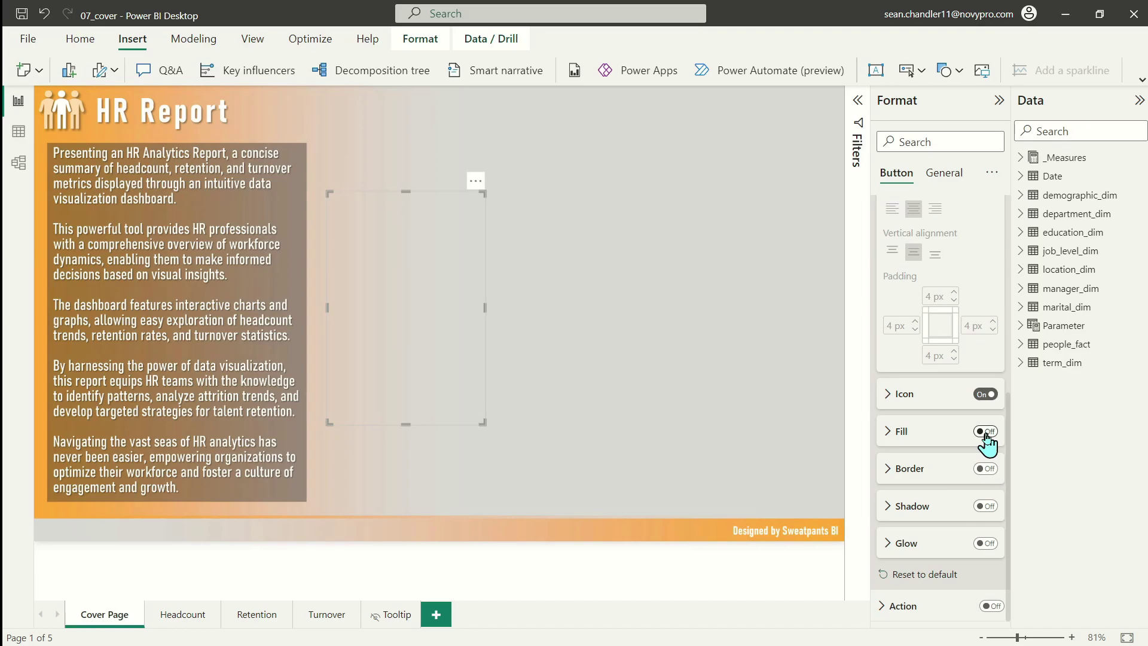
Set the button's fill image to headcount_off from the cover_images folder.
click(906, 435)
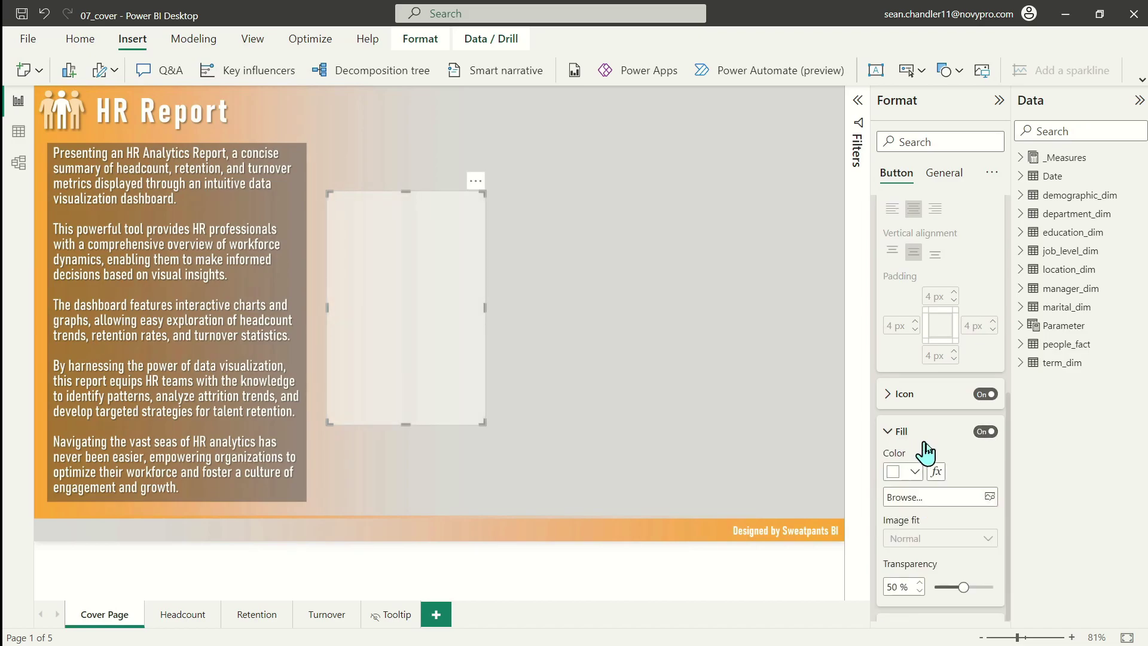
click(947, 503)
click(269, 34)
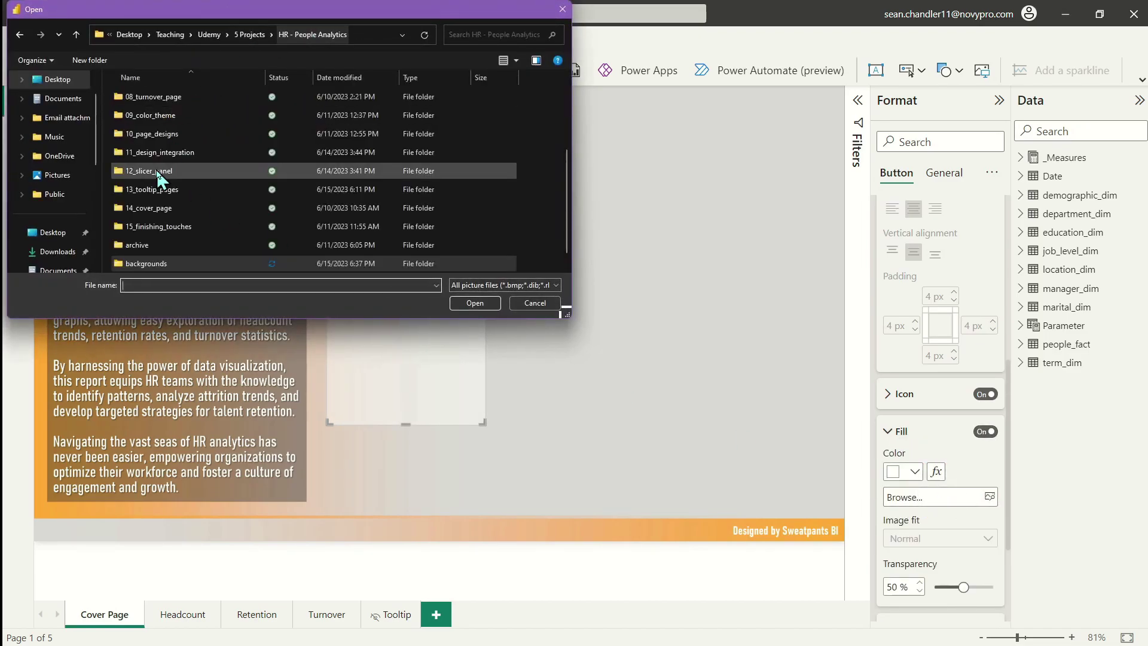
double_click(158, 263)
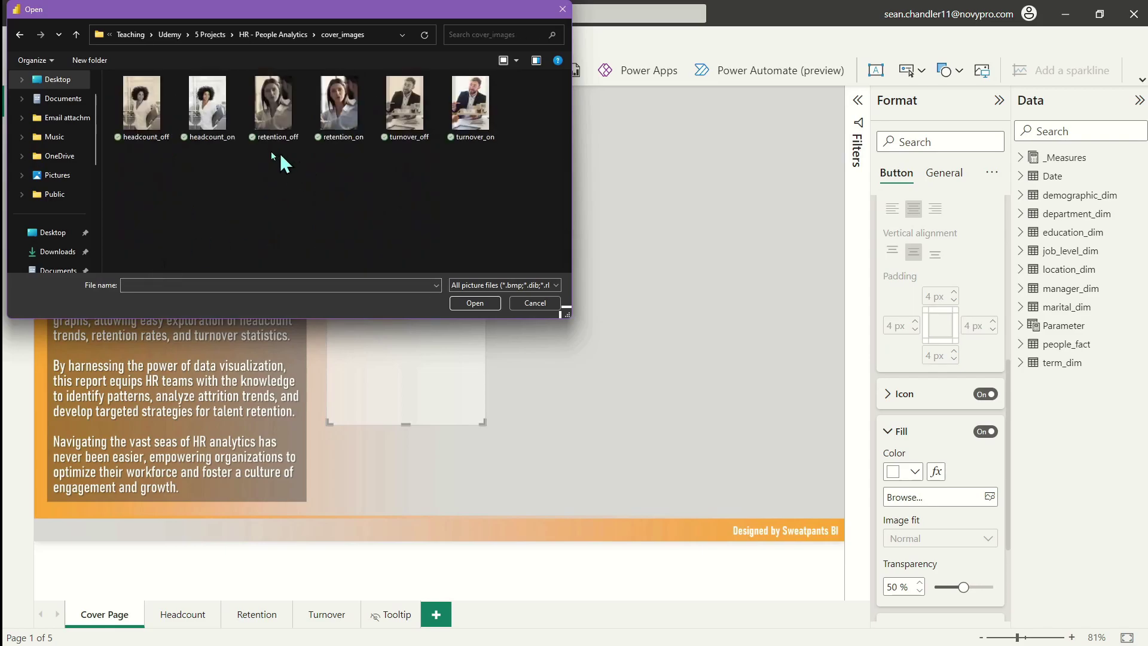
double_click(134, 105)
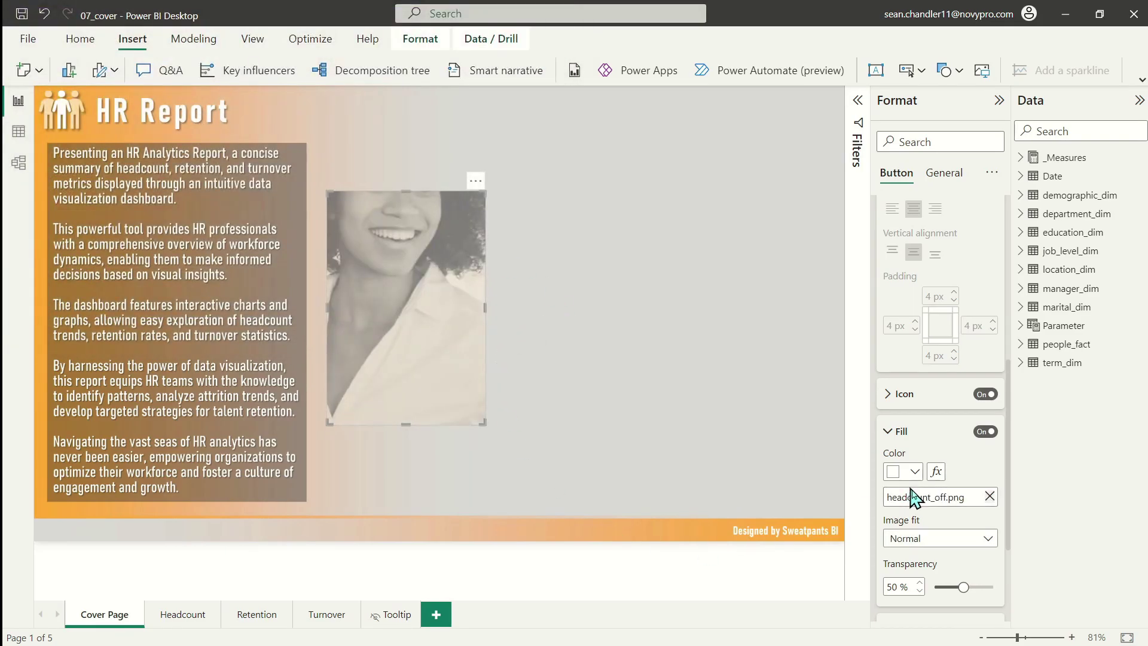
Set the button's fill image fit to Fit and its transparency to 0%.
click(910, 540)
click(900, 592)
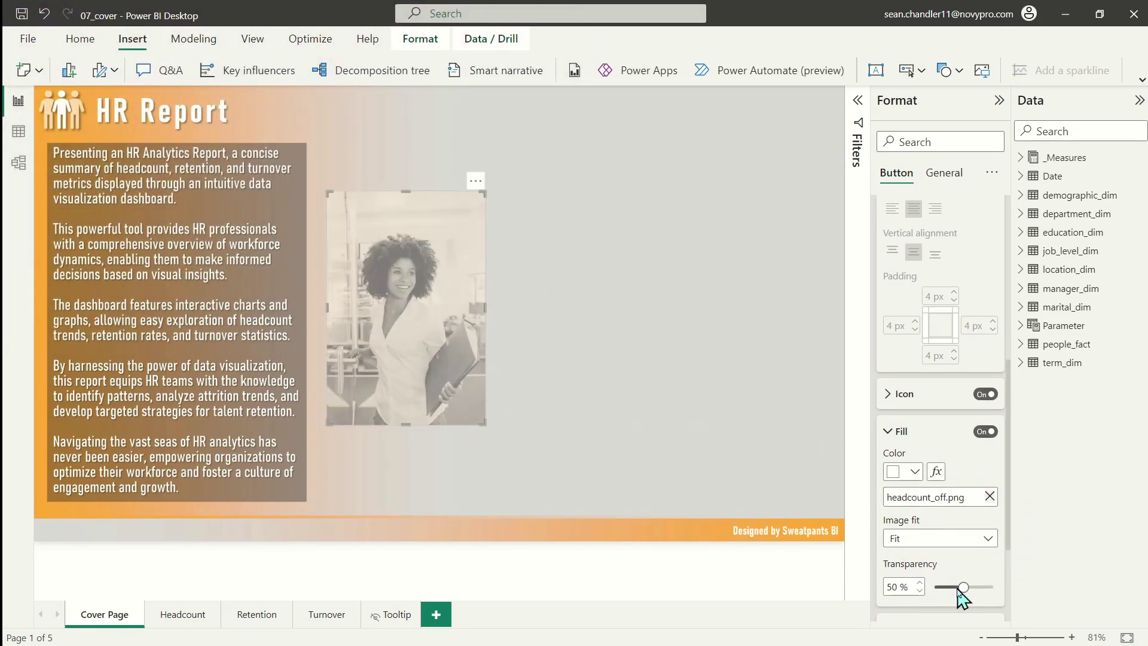
drag(963, 588, 933, 589)
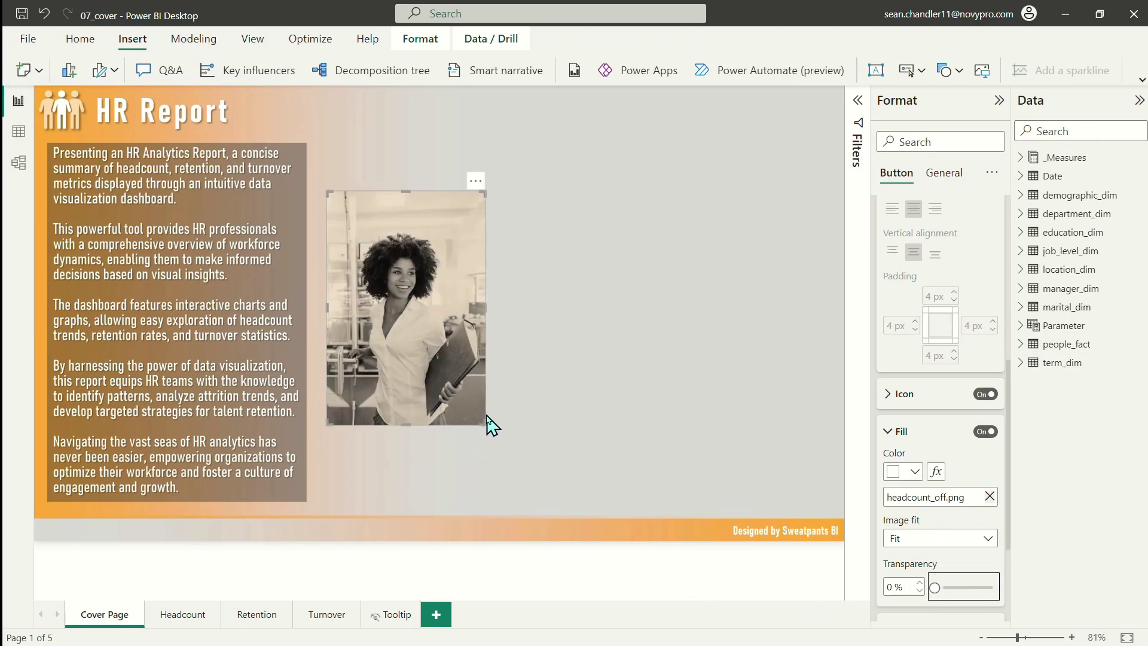
Enlarge the headcount image button slightly and make two copies of it, lined up beside the original in a row.
drag(485, 426, 494, 428)
drag(455, 325, 616, 311)
key(ctrl+c)
key(ctrl+v)
key(ctrl+v)
drag(439, 310, 739, 318)
Reposition the three image buttons so they sit level and evenly spaced beside the description text.
click(341, 287)
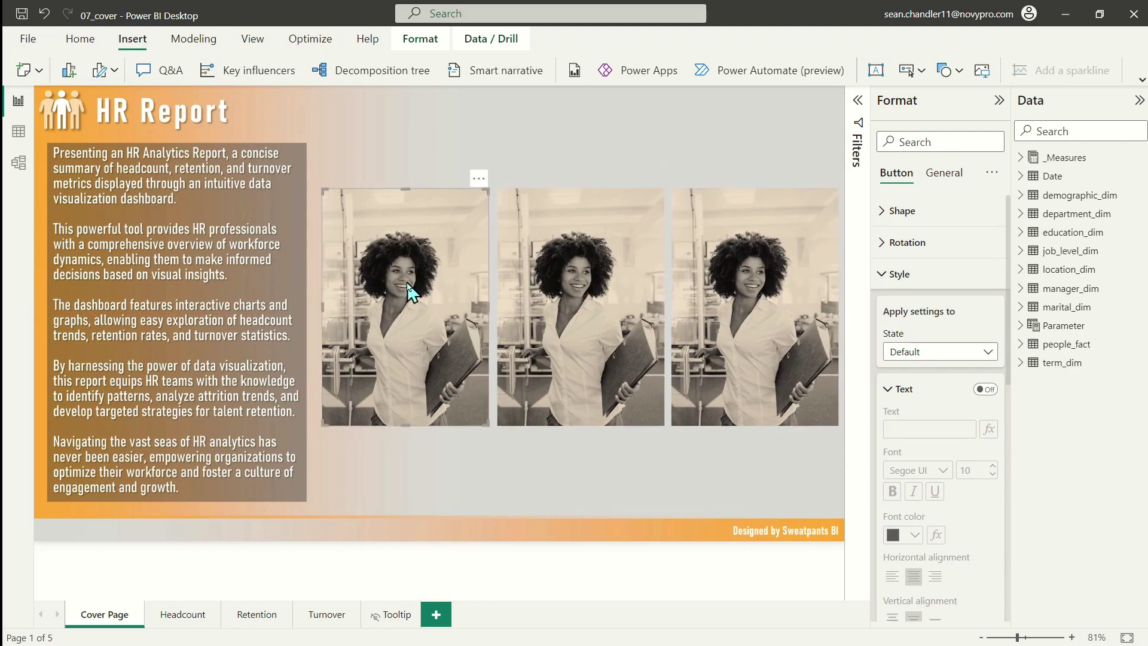
drag(408, 292, 405, 288)
drag(623, 300, 615, 303)
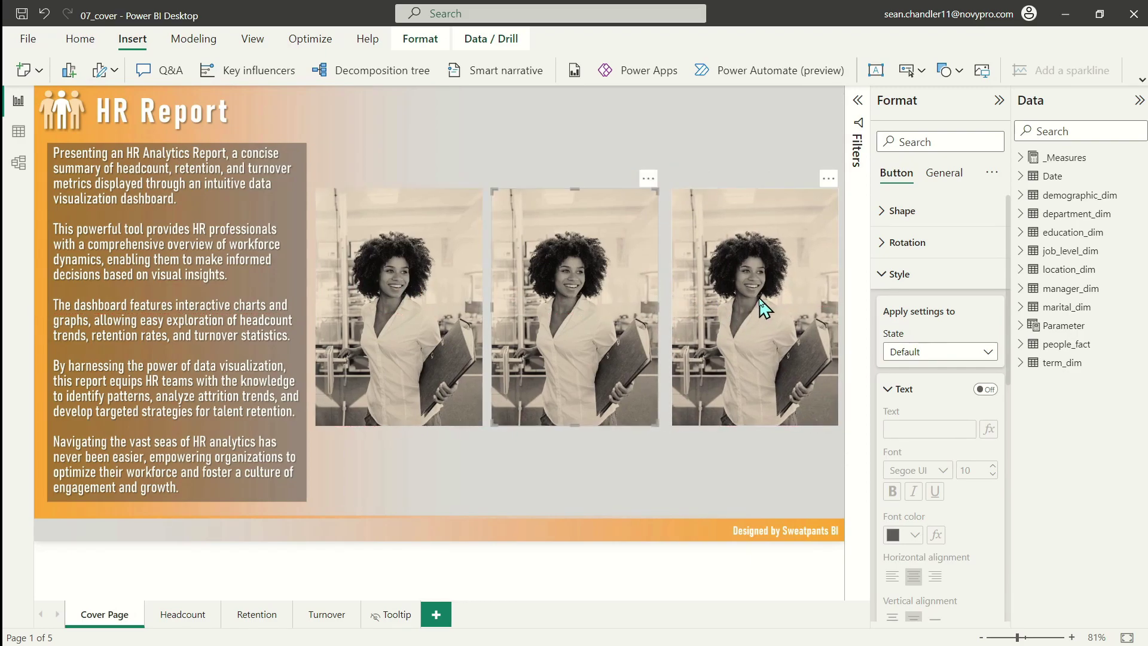
drag(764, 307, 760, 302)
Turn on text for the first image button, reading Headcount Page in bold white.
click(348, 328)
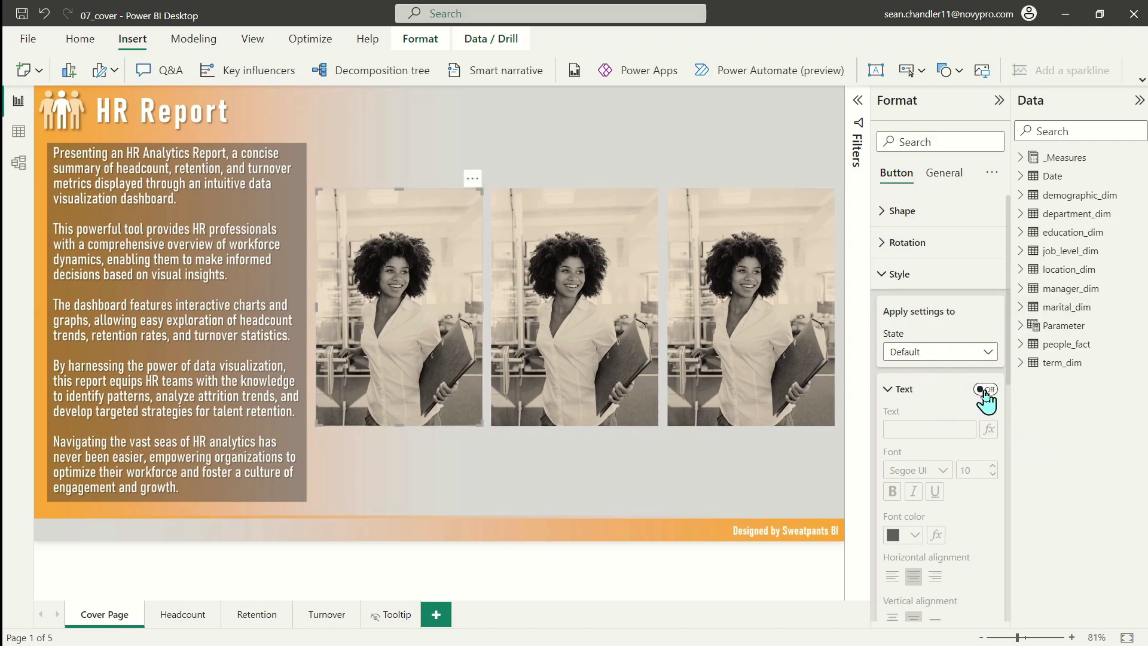
click(986, 390)
scroll(939, 412, down, 2)
scroll(927, 425, up, 2)
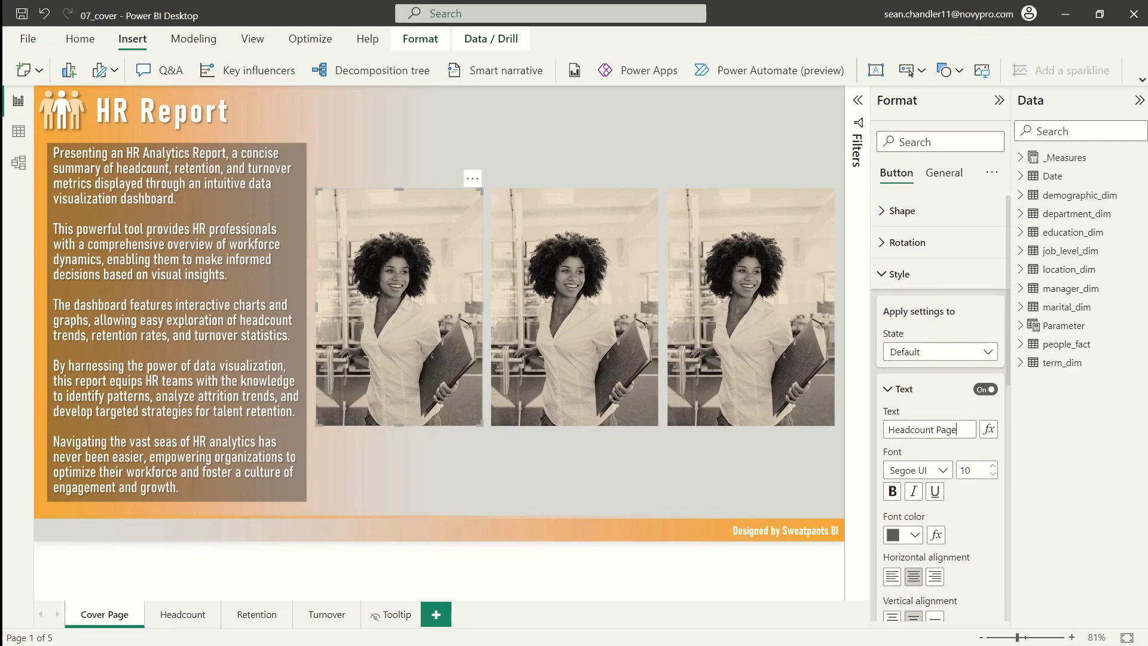
click(892, 491)
scroll(924, 526, down, 3)
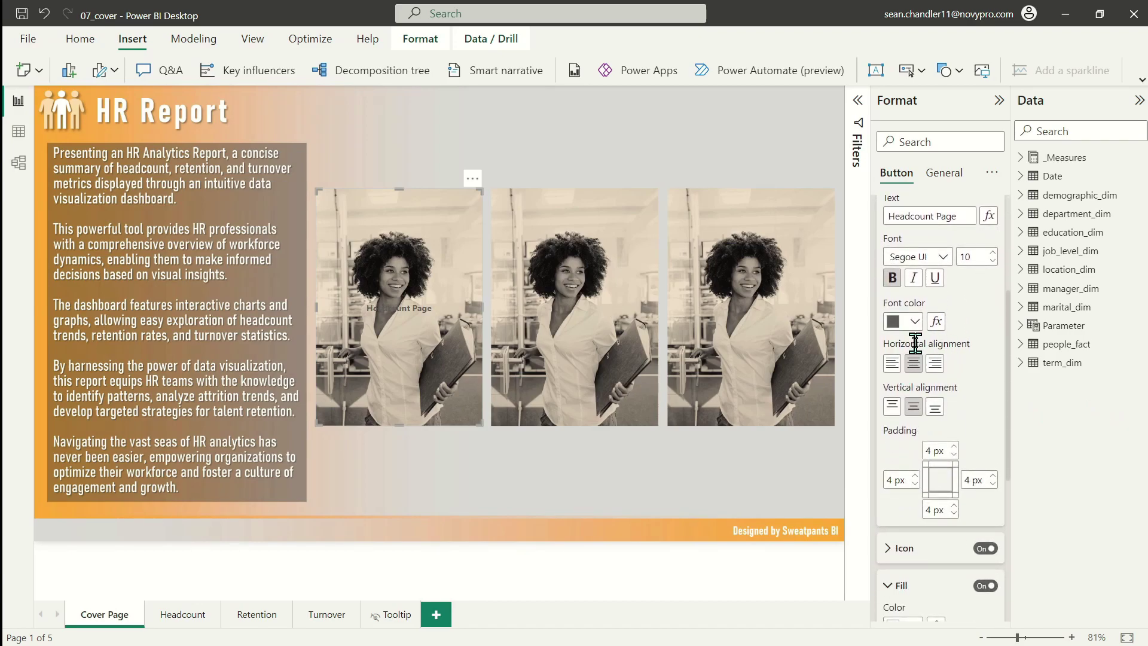
click(904, 326)
click(909, 377)
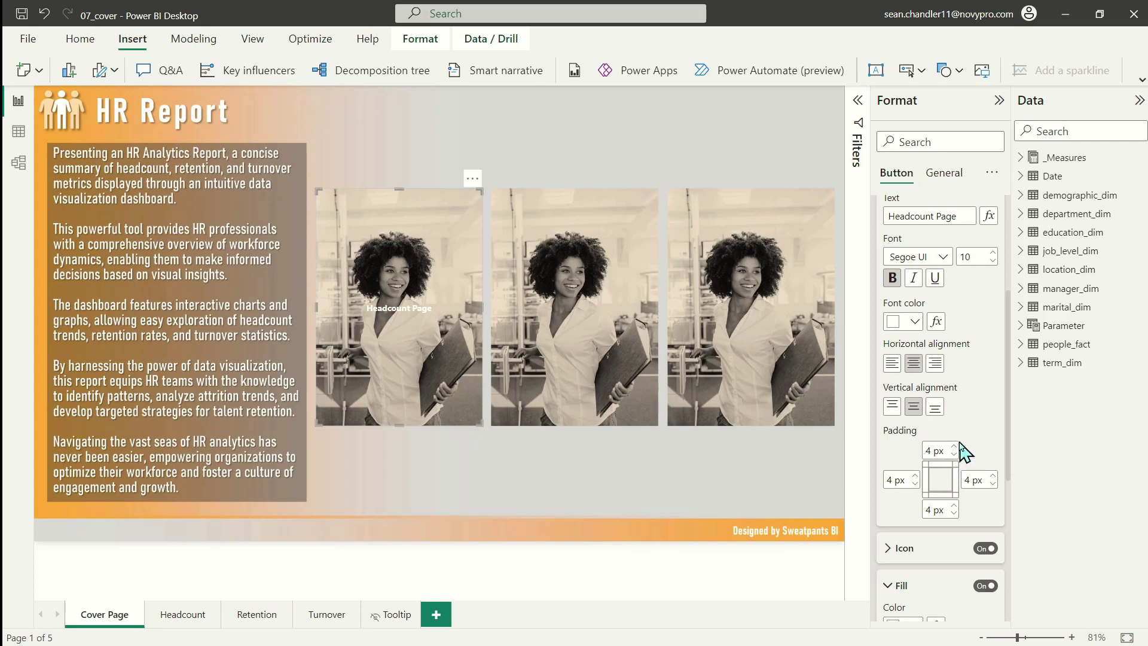
Align the Headcount Page text to the bottom of the button and set its font size to 20.
click(936, 407)
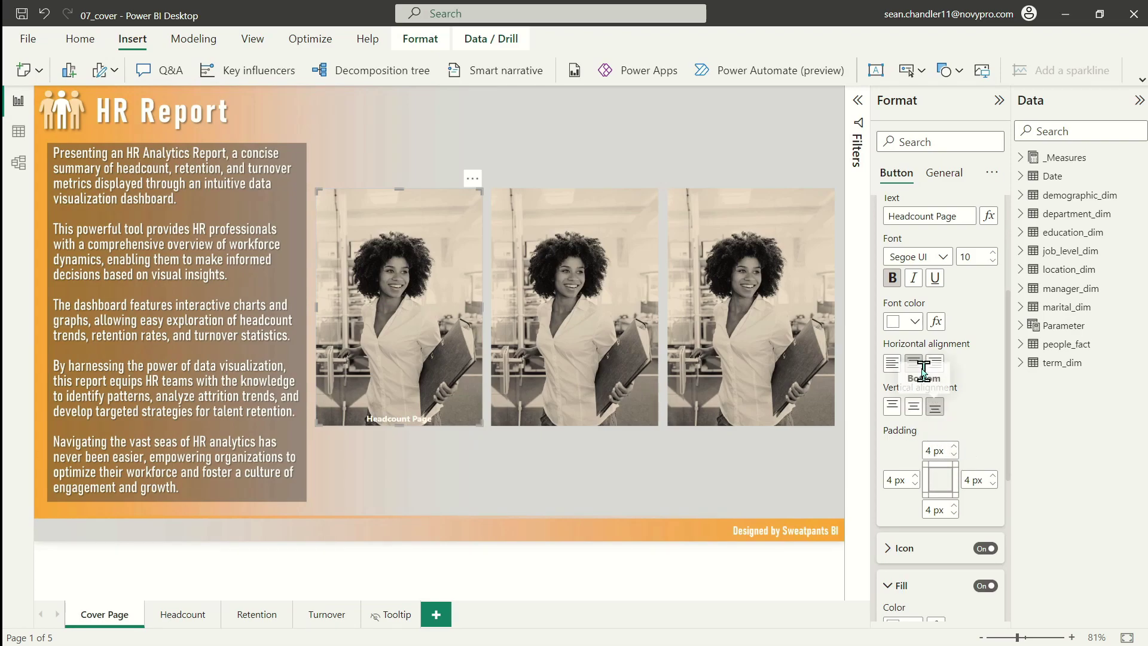
click(994, 253)
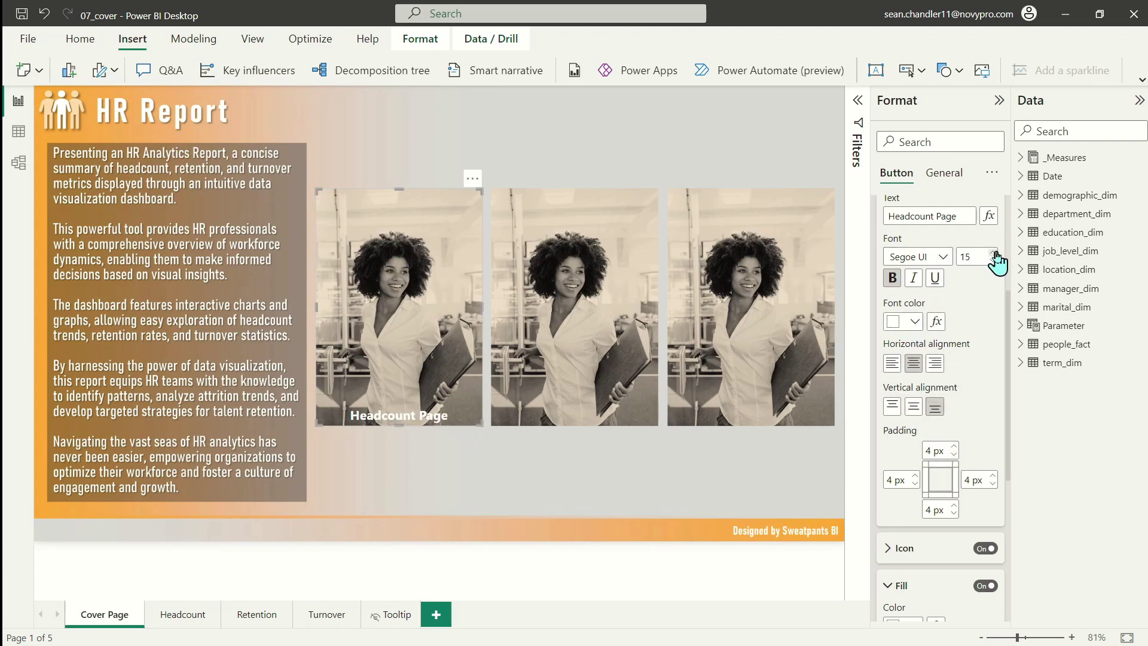
click(994, 253)
click(995, 253)
click(995, 253)
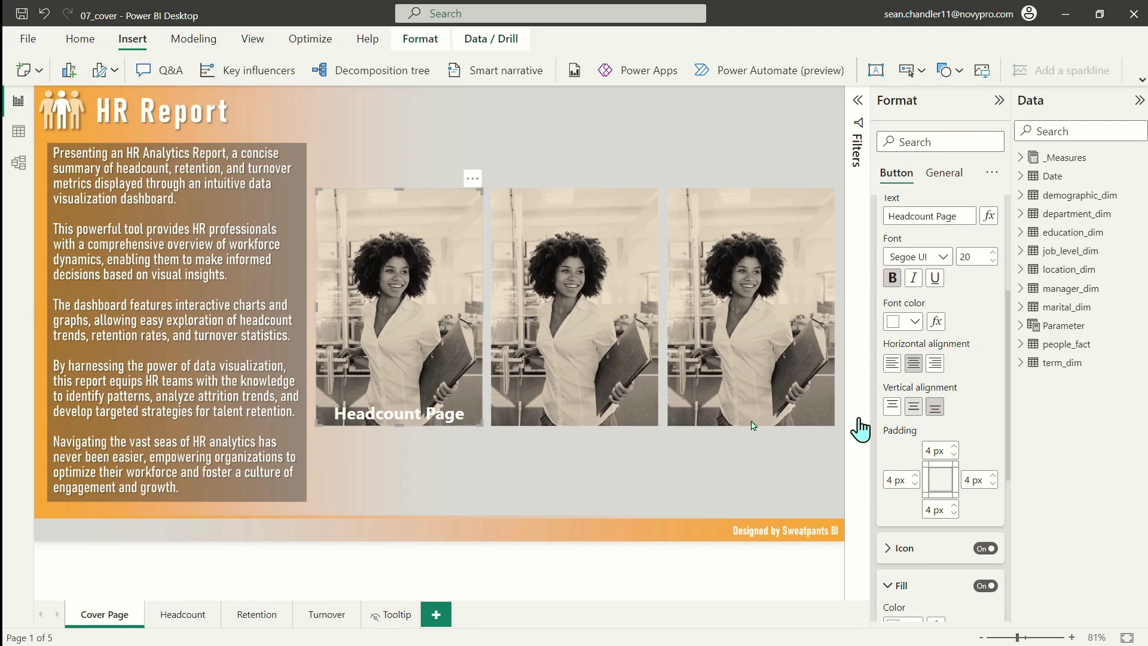
For the first button's On hover state, replace the fill image with headcount_on and set its image fit to Fit.
scroll(975, 302, up, 4)
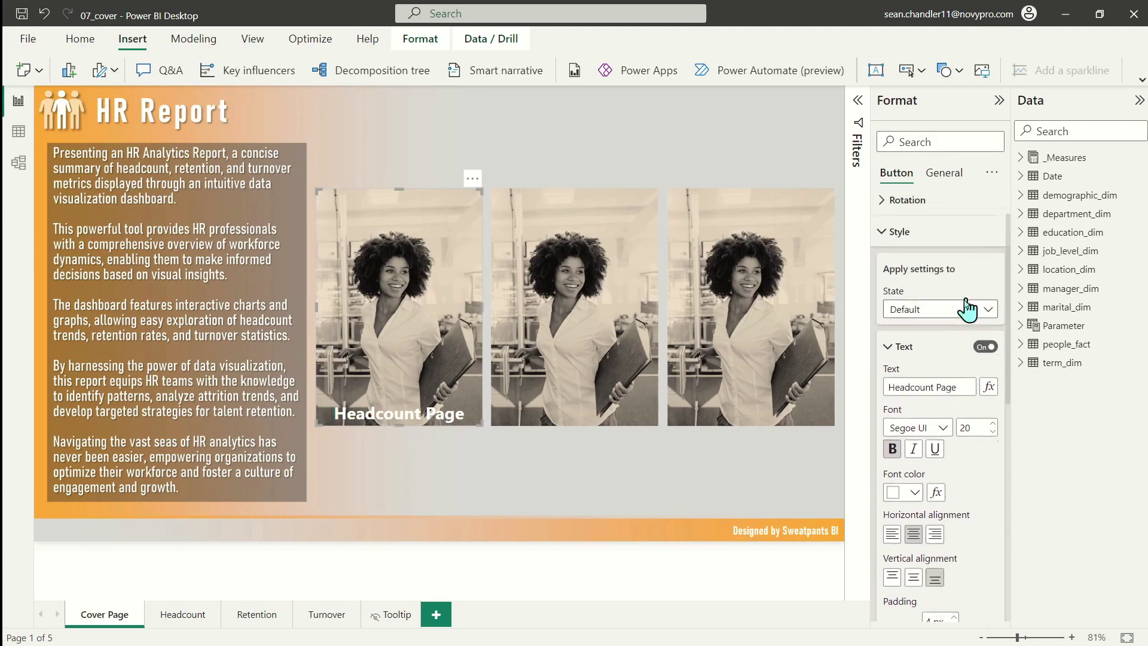
click(936, 356)
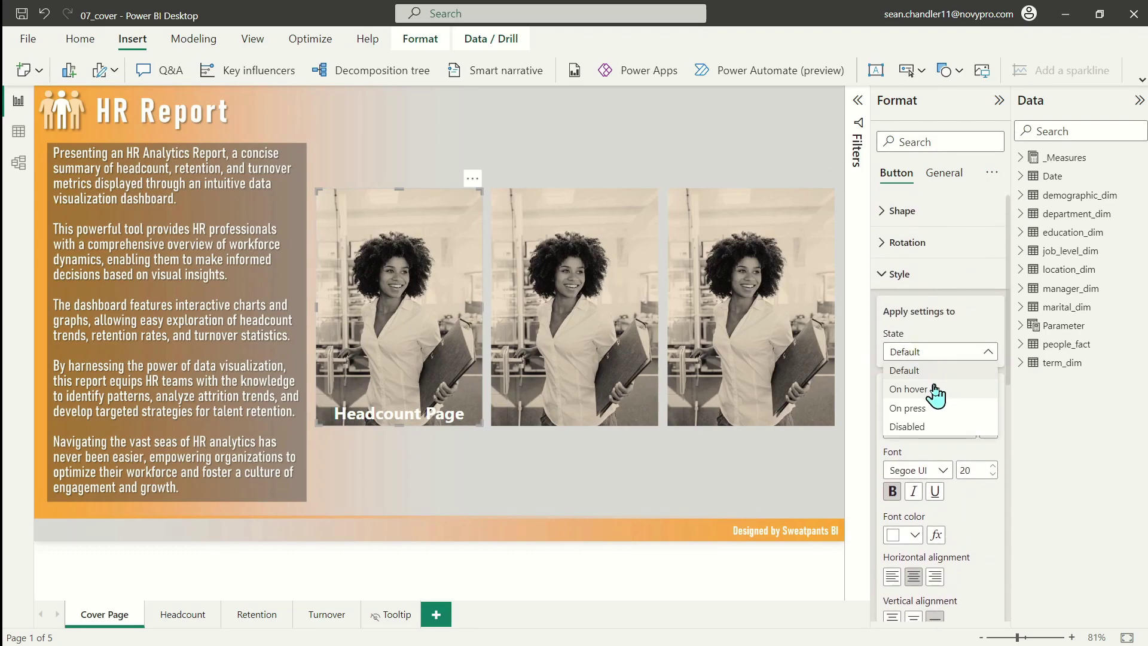
click(936, 390)
scroll(940, 377, down, 5)
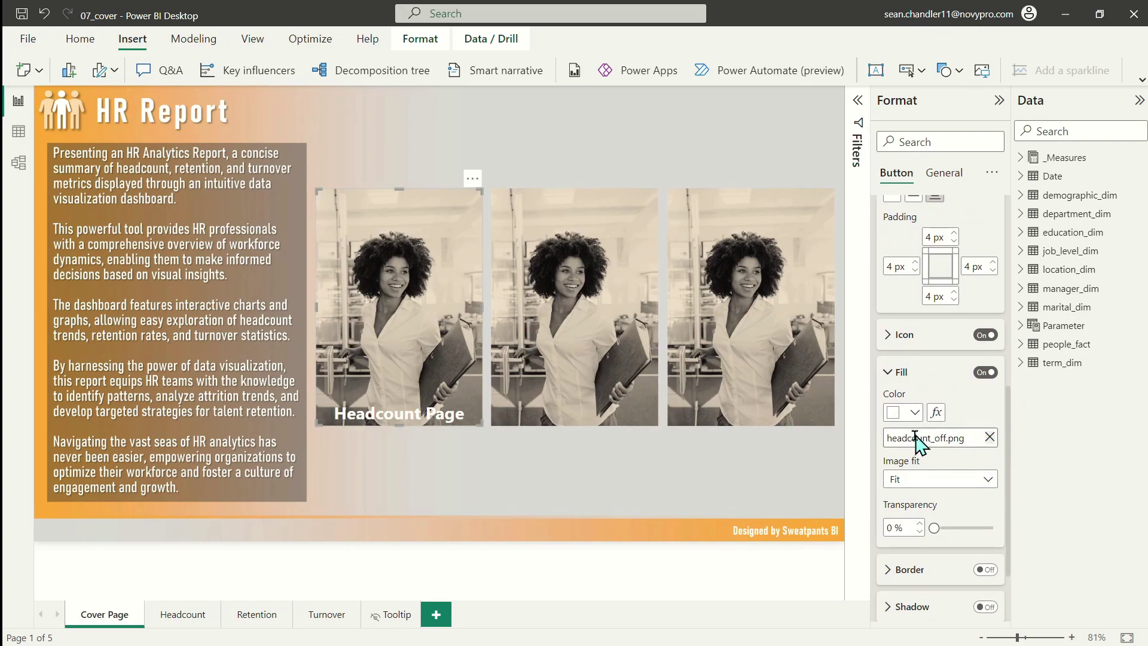
click(990, 437)
click(989, 437)
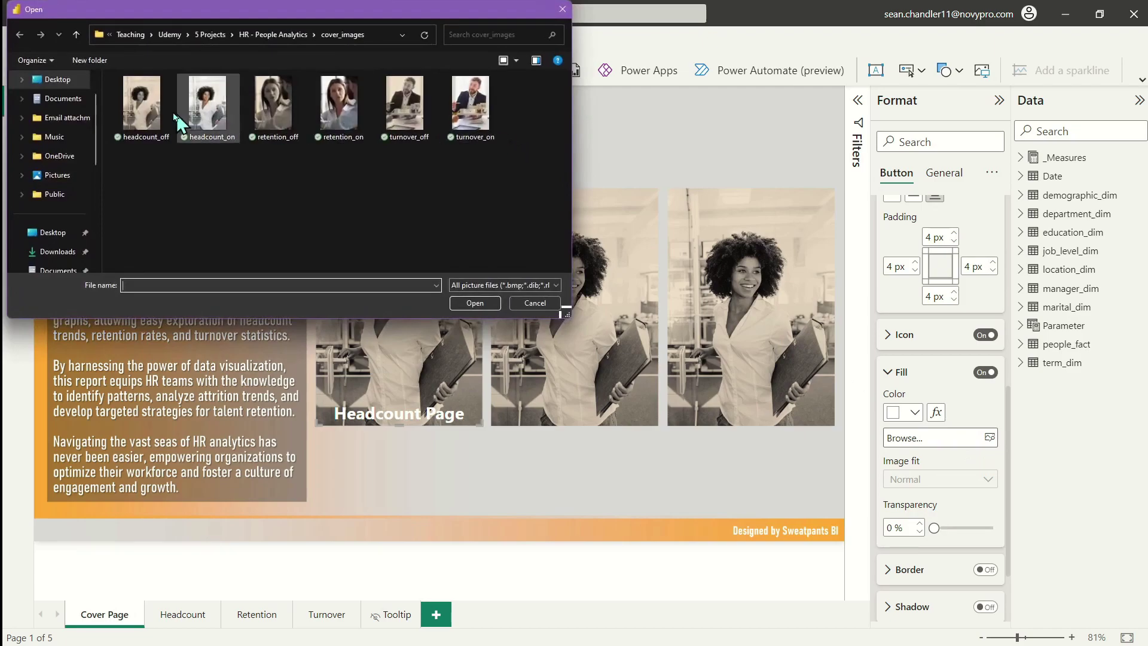
double_click(205, 104)
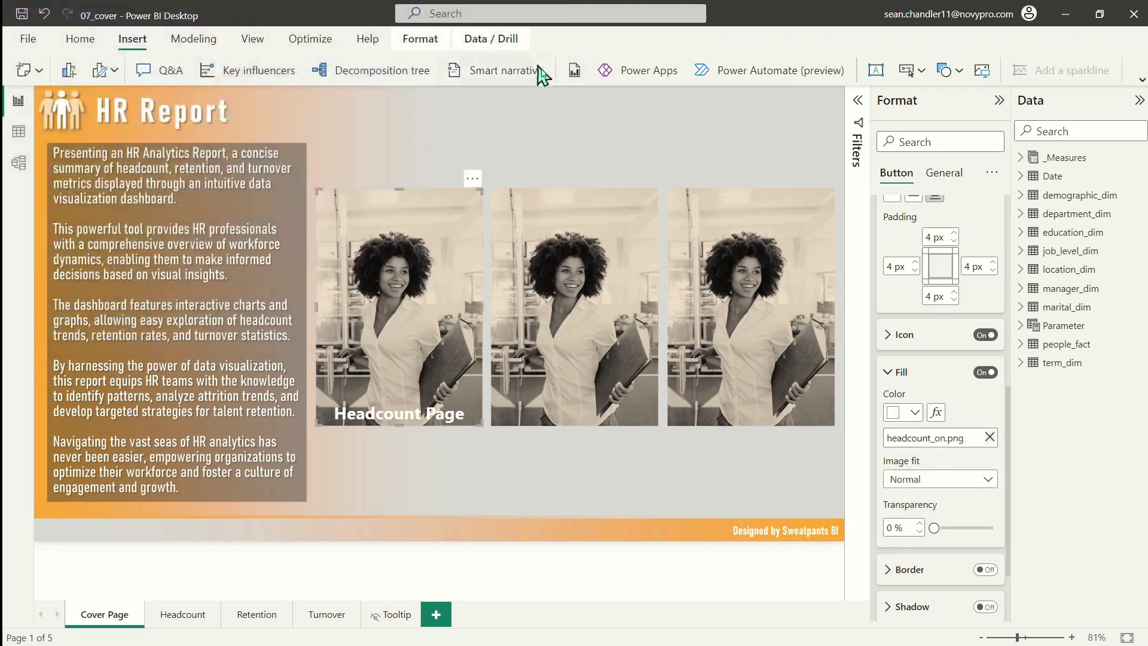
click(944, 482)
click(915, 518)
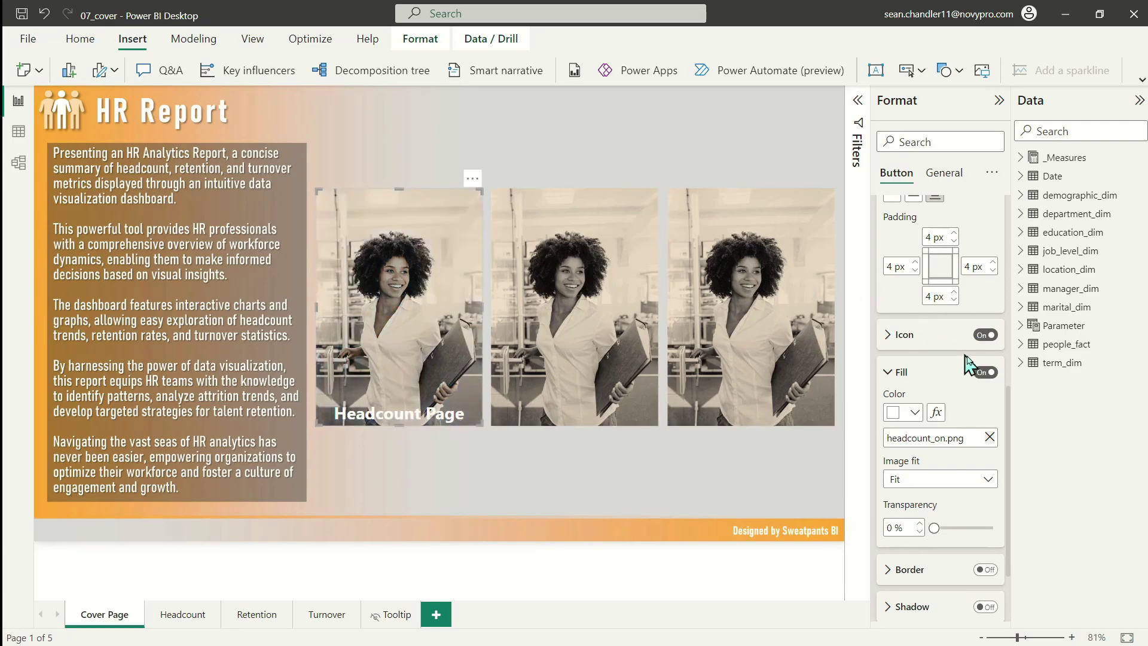
Try dark blue and then black as the Headcount Page text color in the On hover state.
scroll(948, 372, up, 10)
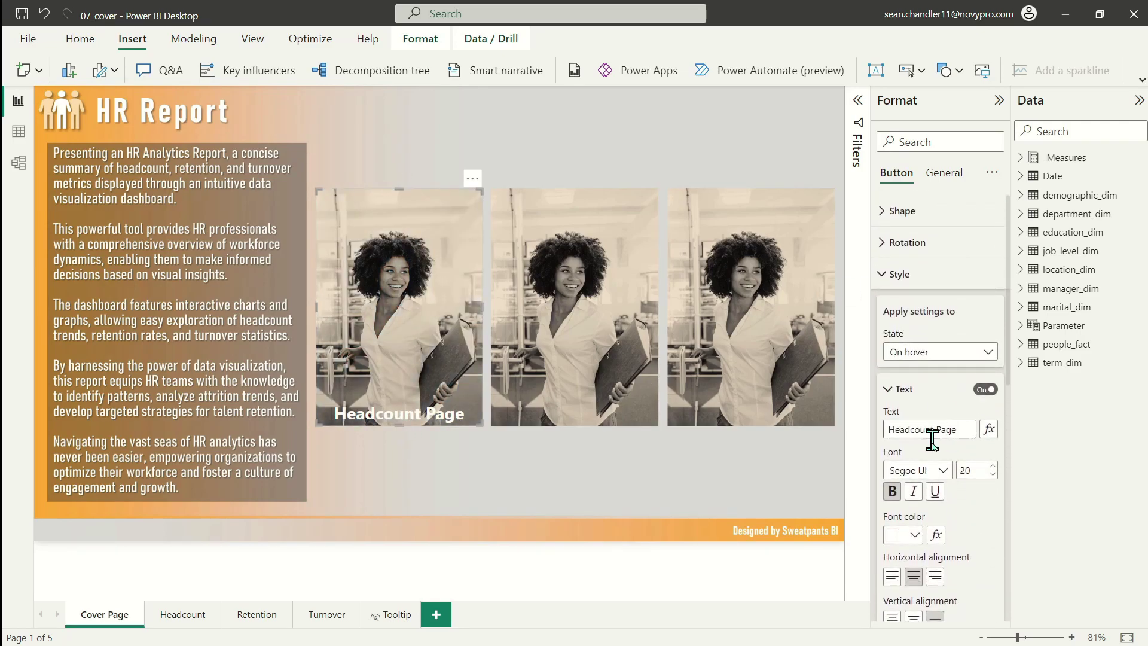
click(915, 535)
click(897, 287)
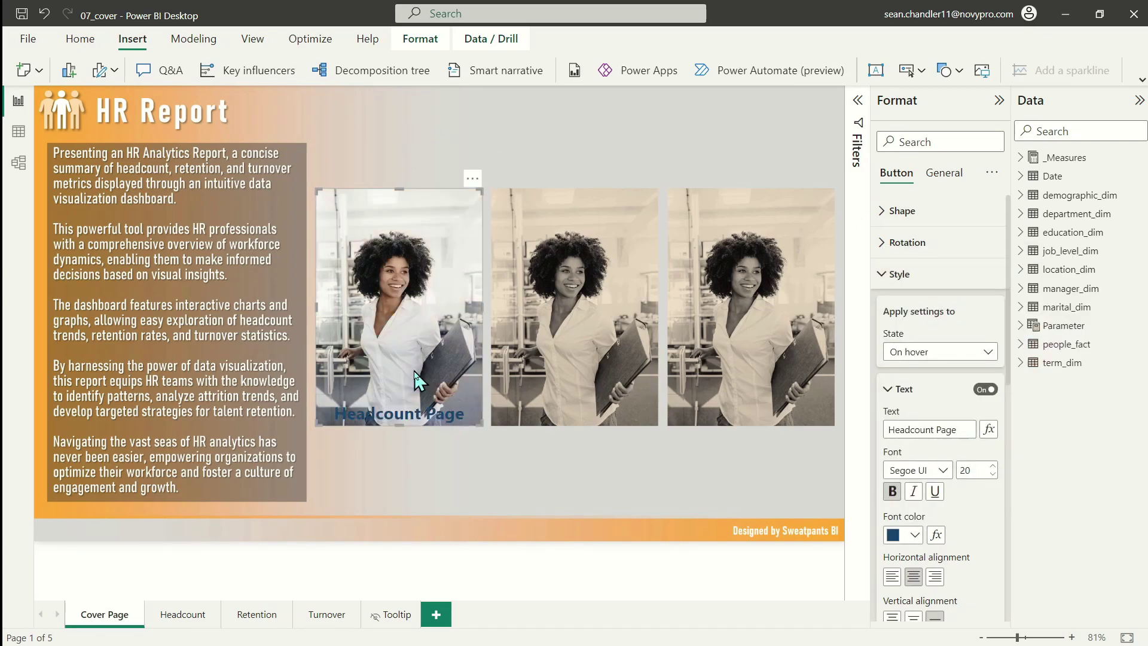
click(914, 535)
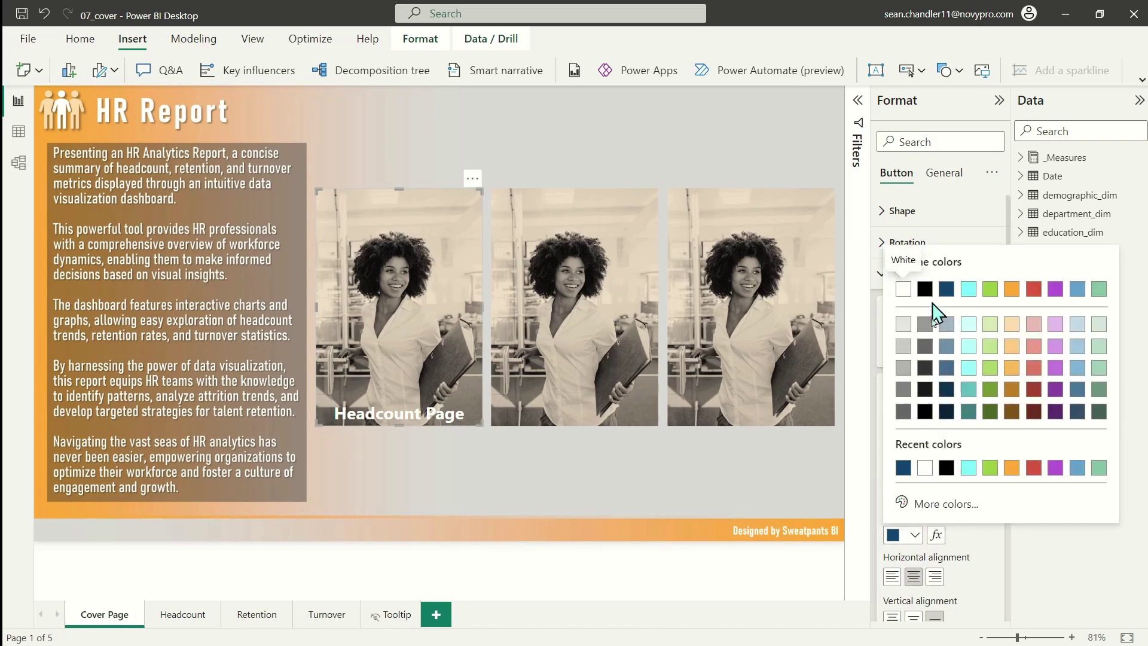
click(924, 411)
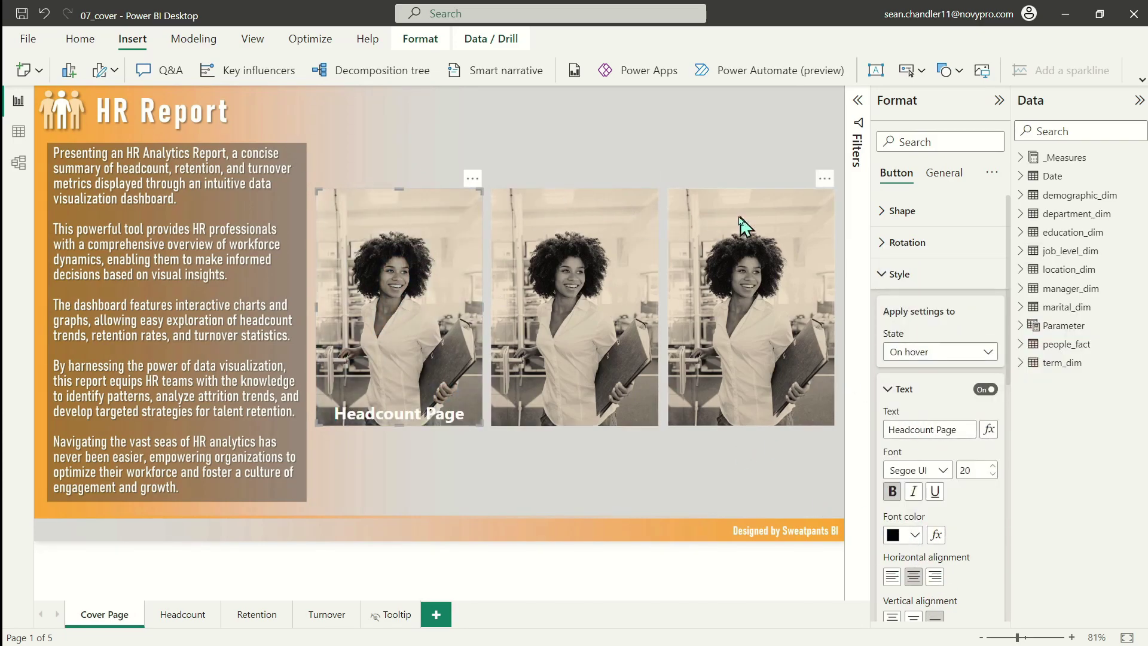
Align the Headcount Page text to the top of the button in both the On hover and Default states.
scroll(955, 531, down, 4)
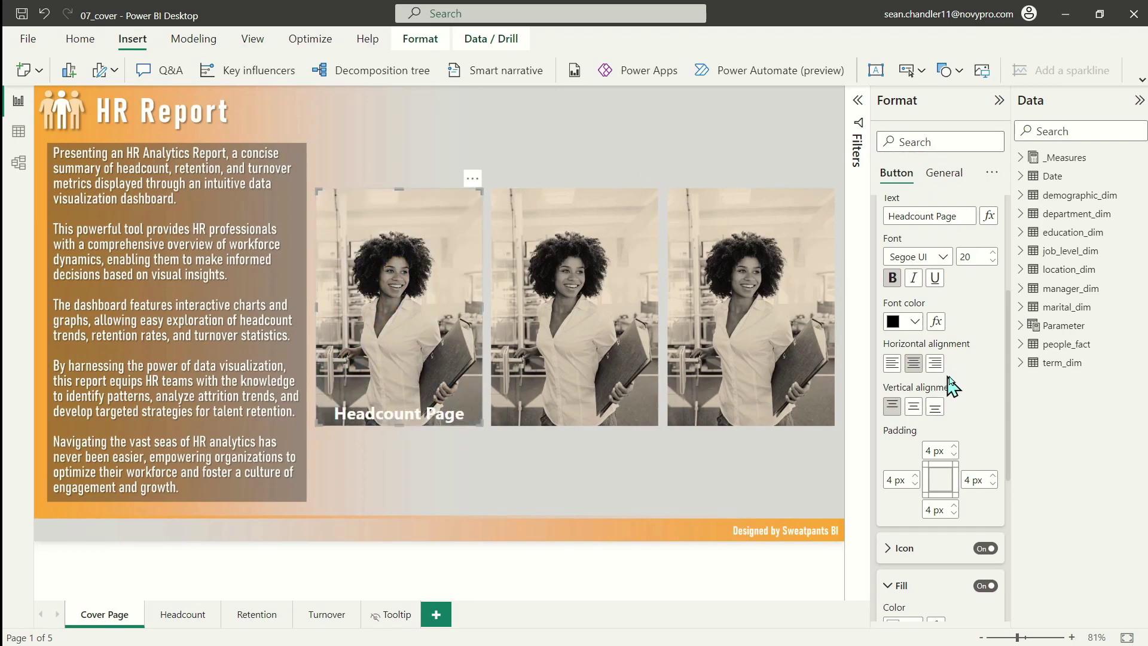
scroll(948, 376, up, 4)
click(932, 352)
click(904, 371)
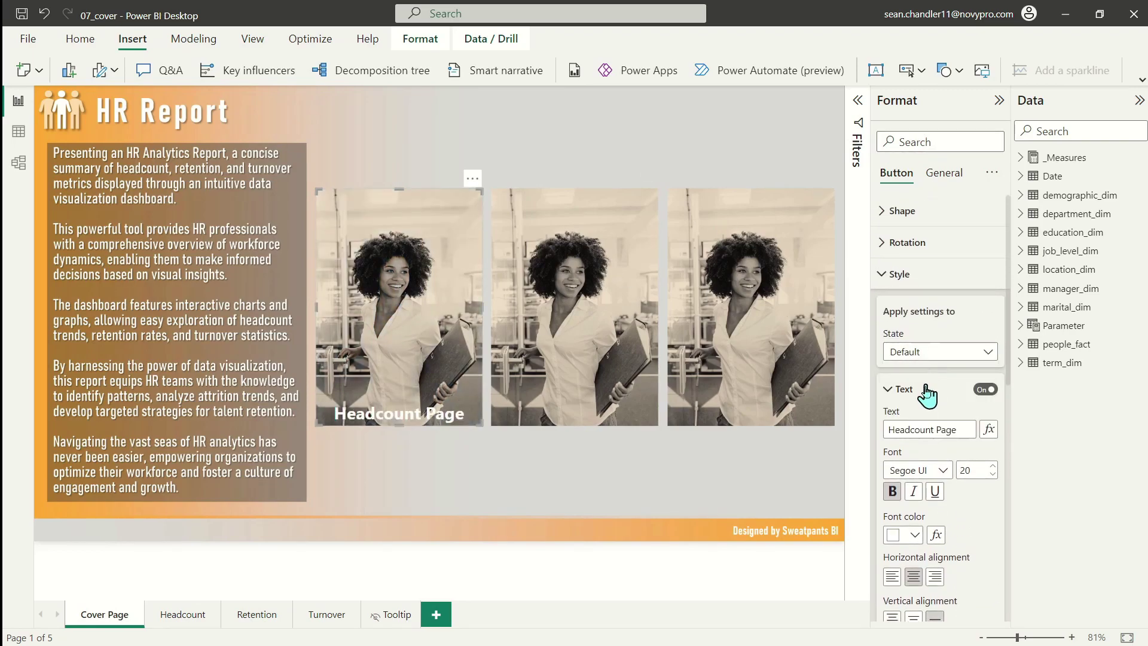
scroll(948, 410, down, 4)
click(893, 408)
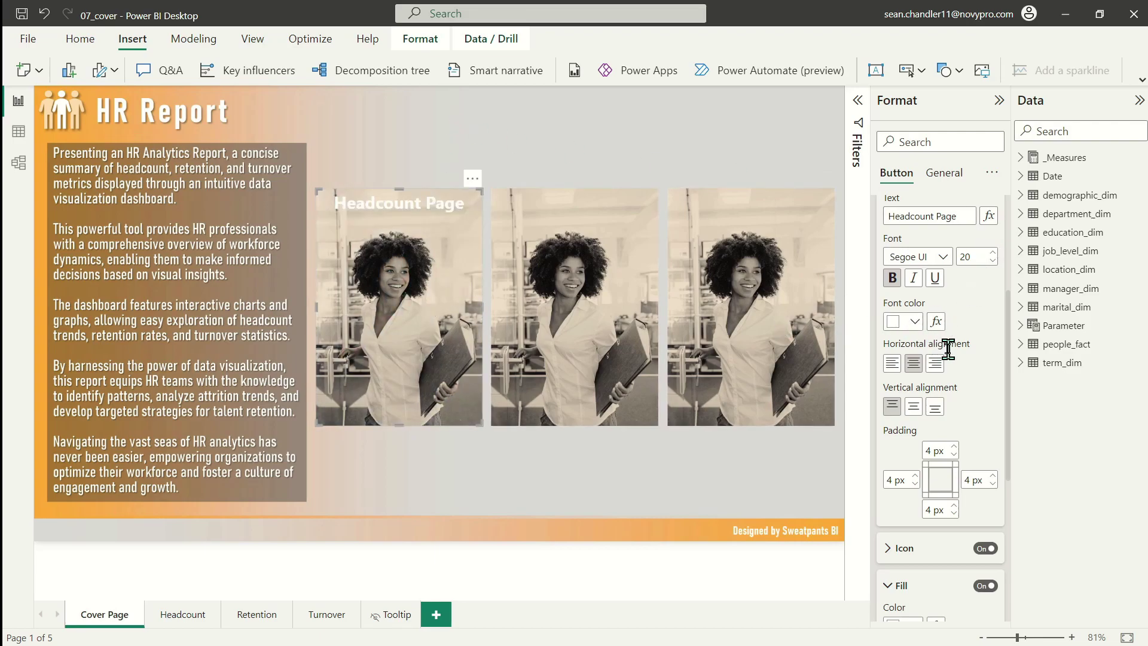
Set the Headcount Page text color to the dark blue theme color in the On hover state.
scroll(948, 349, up, 4)
click(928, 353)
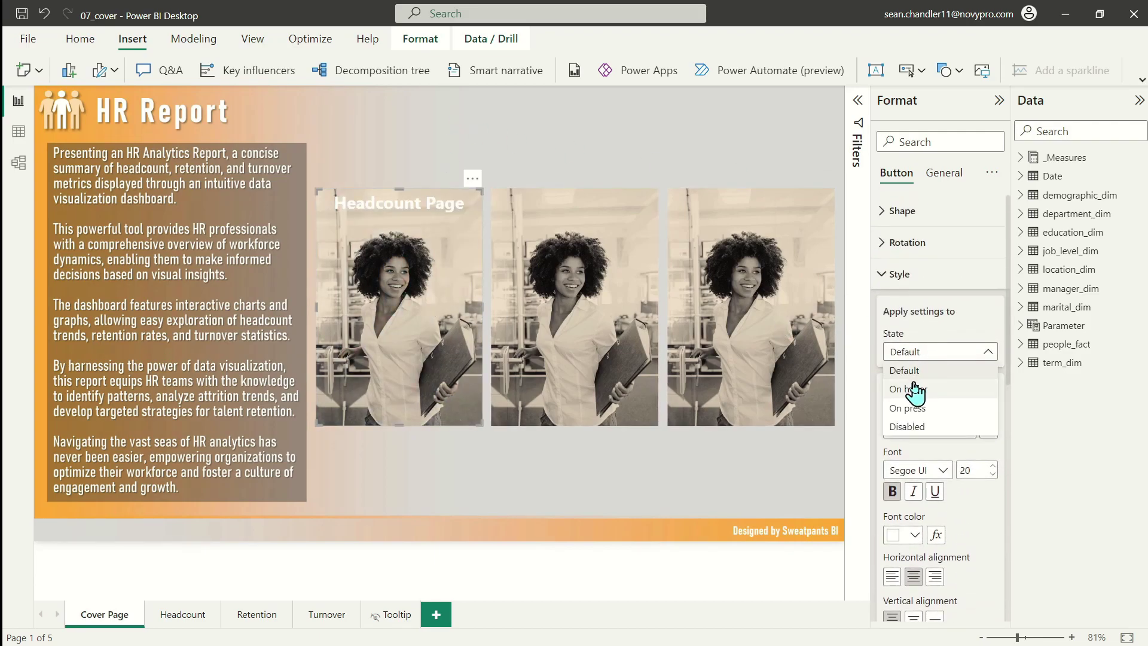
click(915, 390)
scroll(914, 374, down, 5)
click(913, 322)
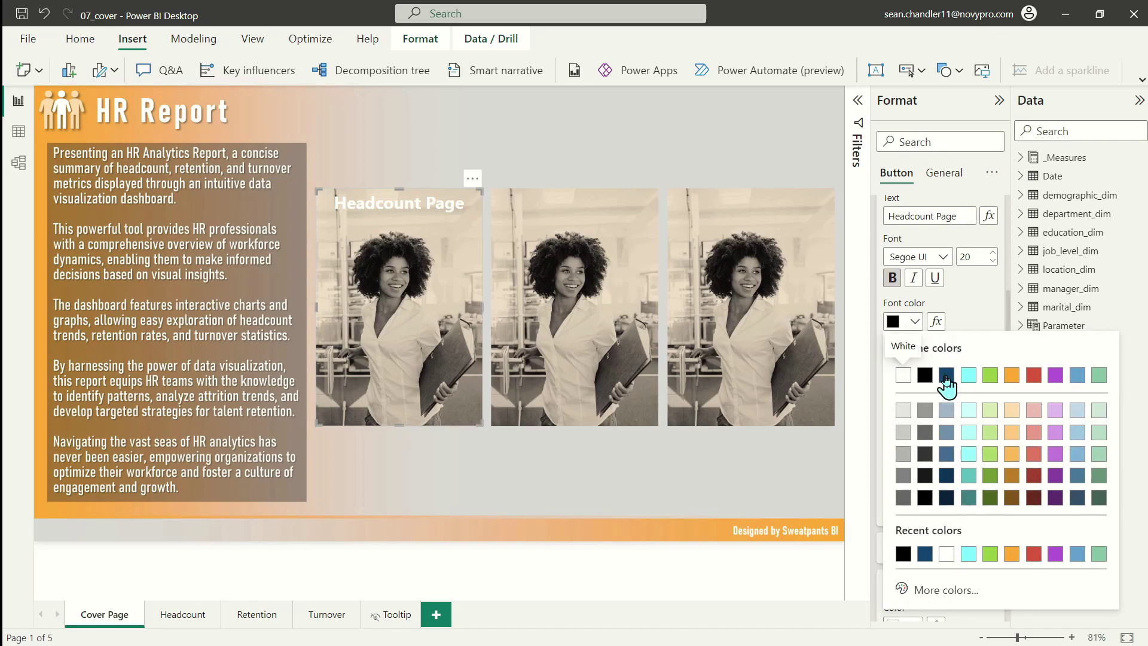
click(946, 375)
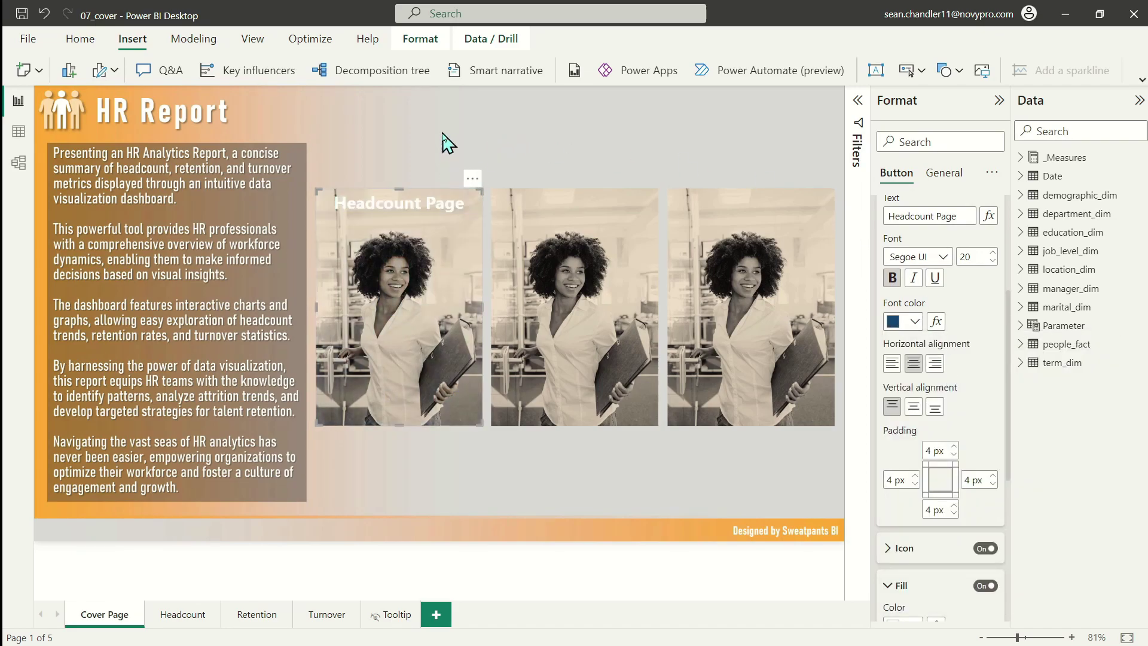
Turn on the middle button's text in the Default state and enter Retention.
click(609, 234)
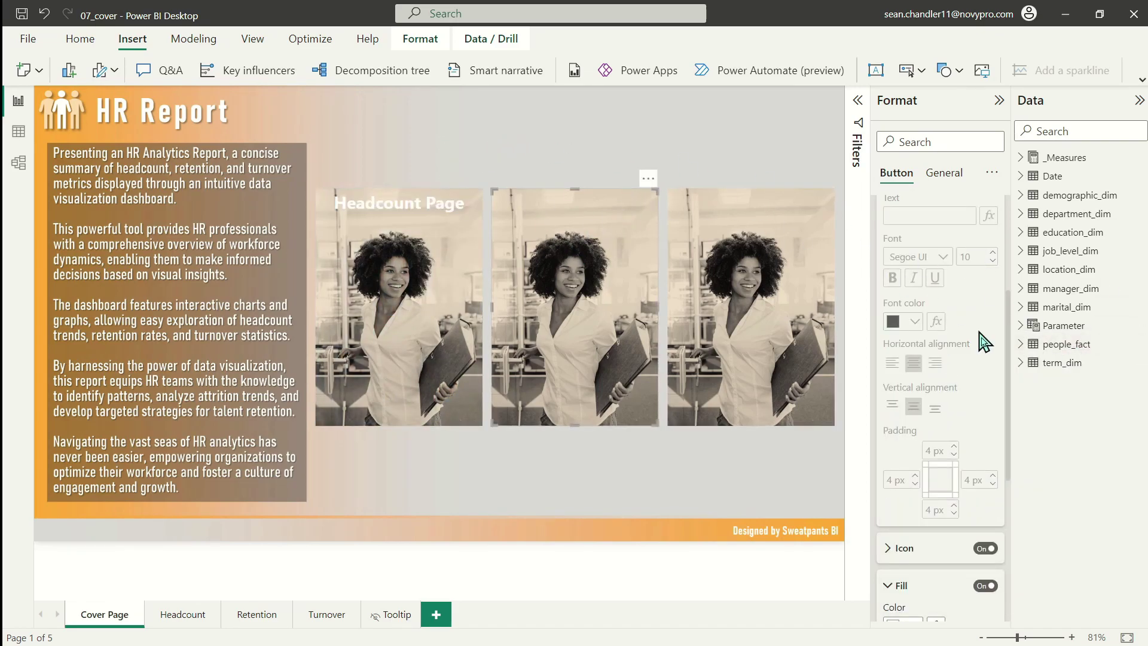
scroll(972, 281, up, 4)
click(973, 354)
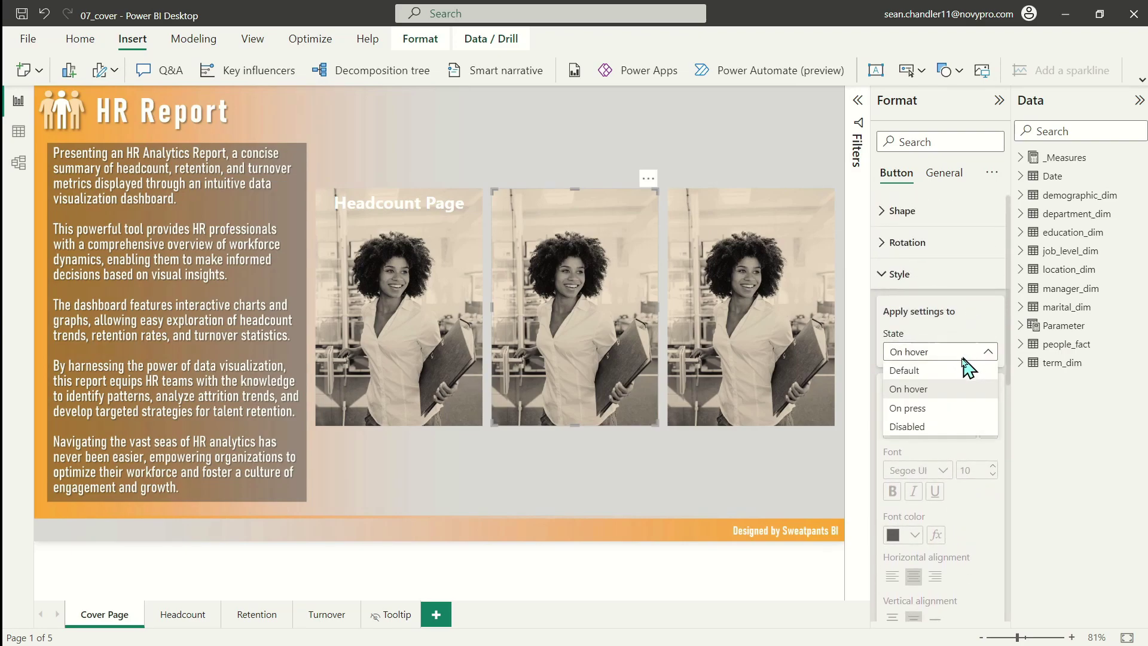
click(939, 372)
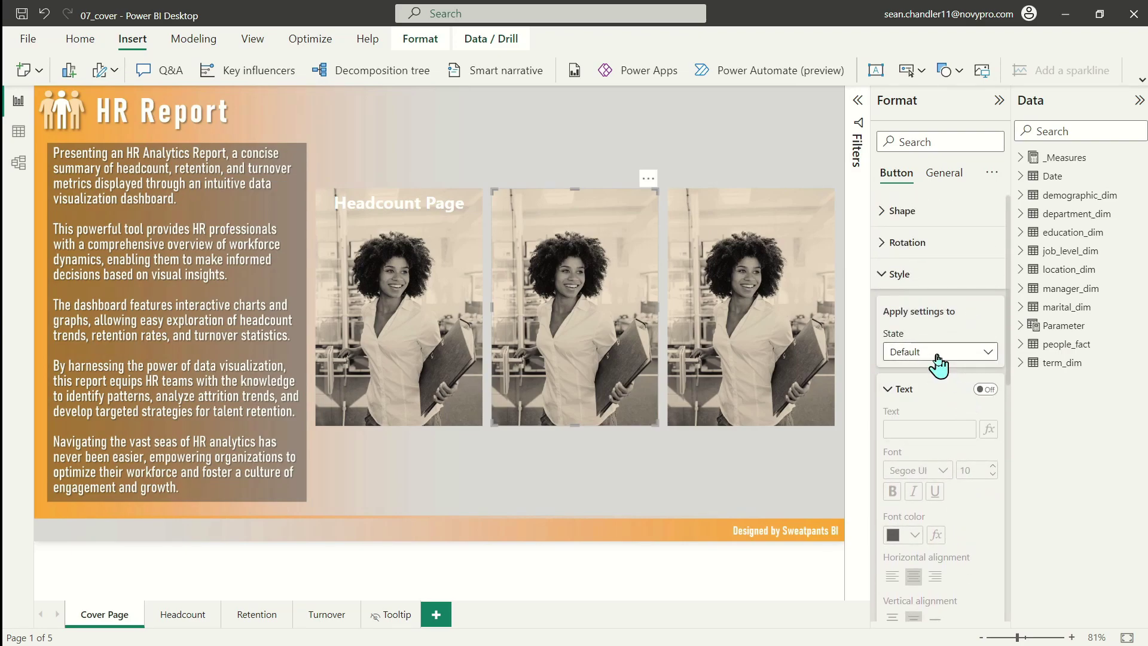
click(985, 390)
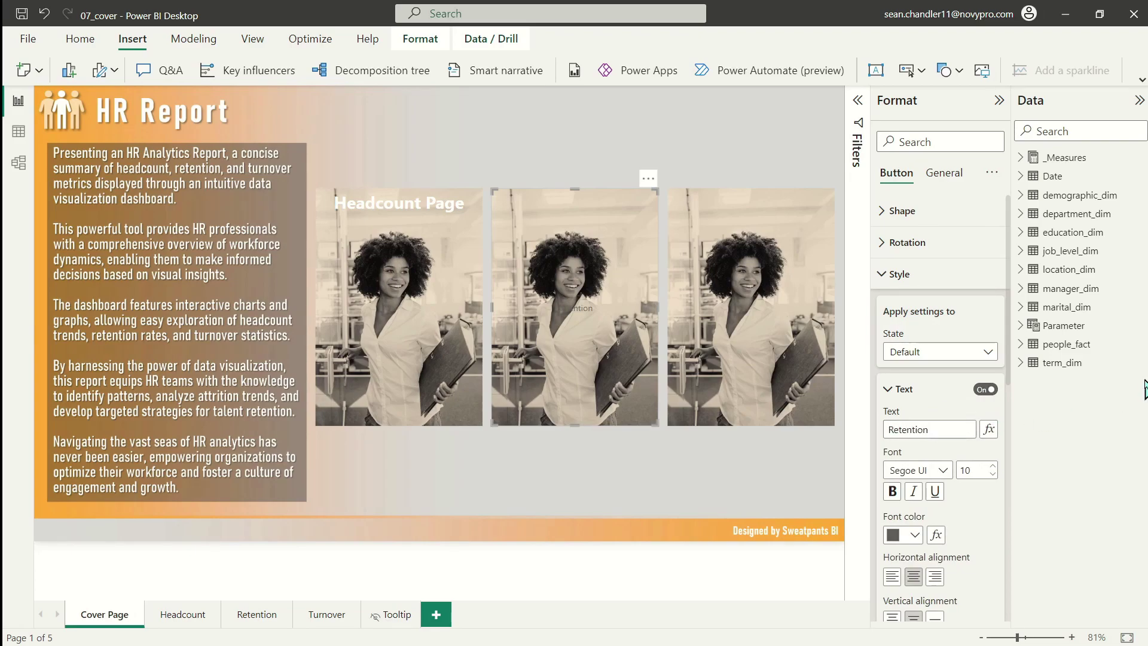
Copy the Headcount Page button's formatting onto the Retention button with Format Painter.
click(377, 252)
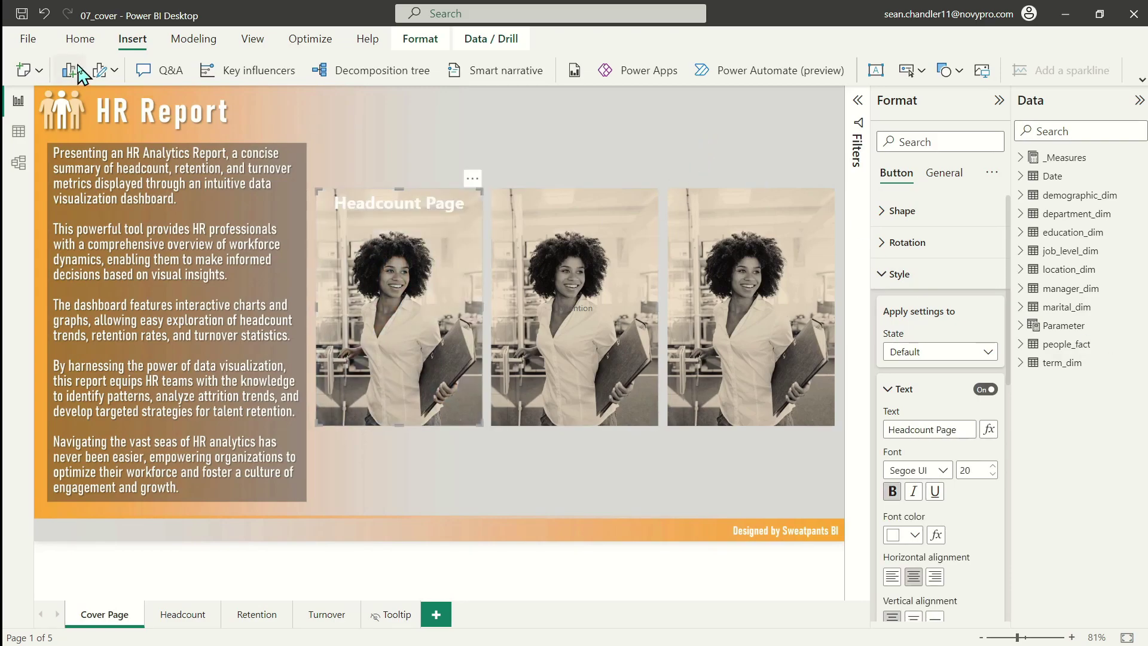
click(80, 39)
click(62, 69)
click(617, 224)
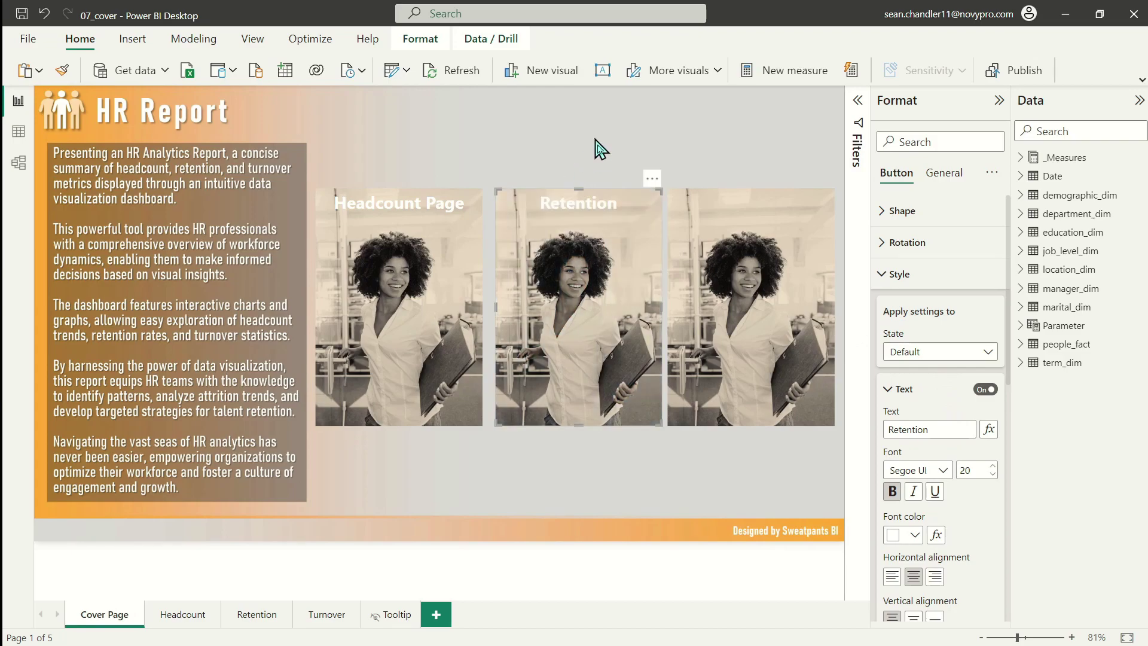
Turn on the third button's text in the Default state and enter Turnover.
click(788, 296)
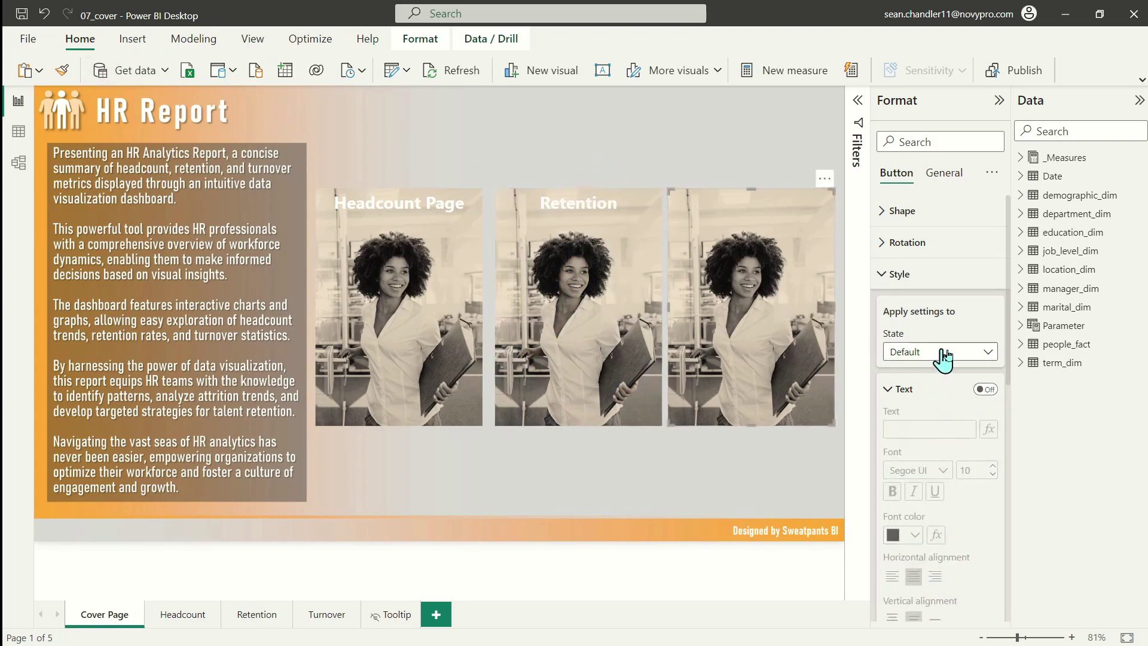
click(986, 389)
click(932, 432)
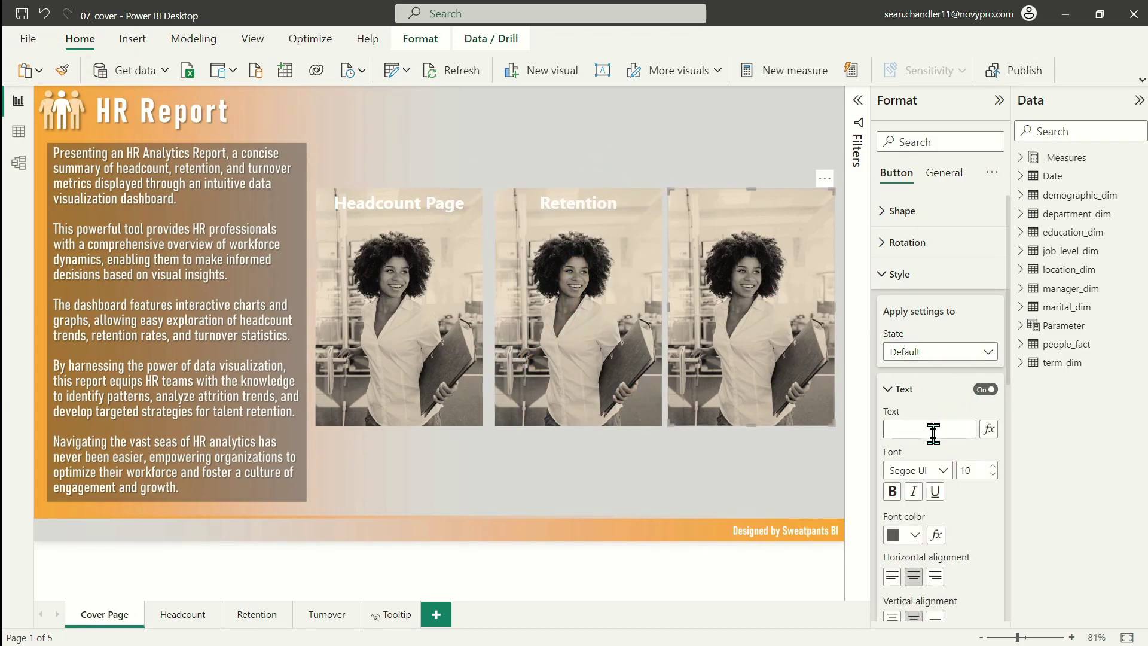
Copy the Retention button's formatting onto the Turnover button with Format Painter, then deselect everything.
click(572, 235)
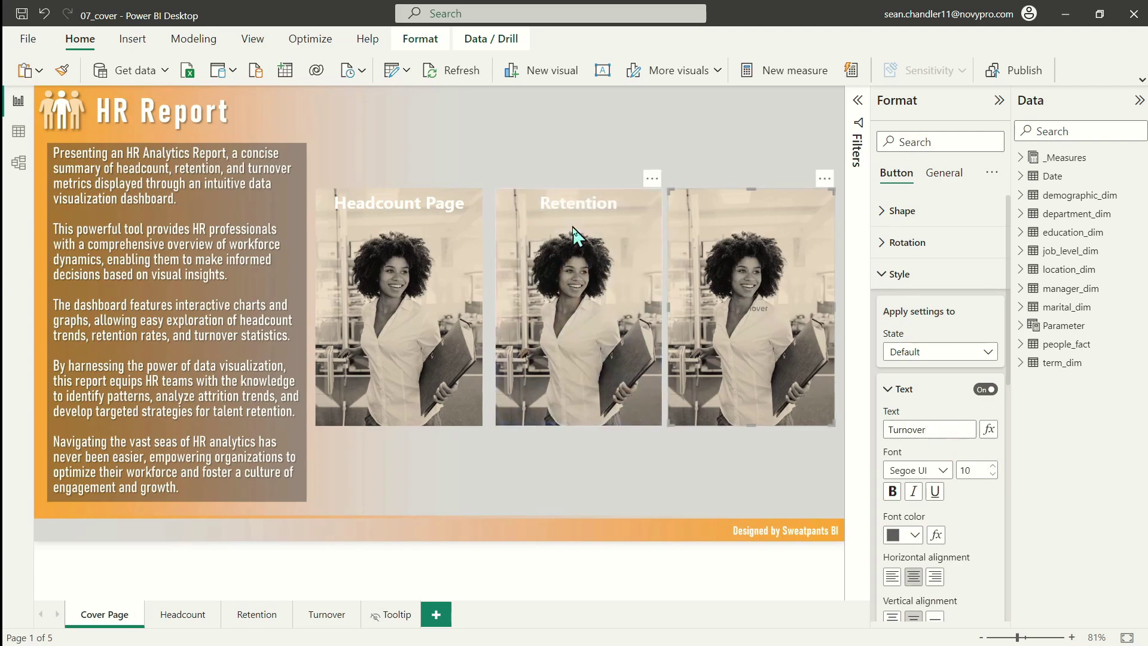
click(63, 70)
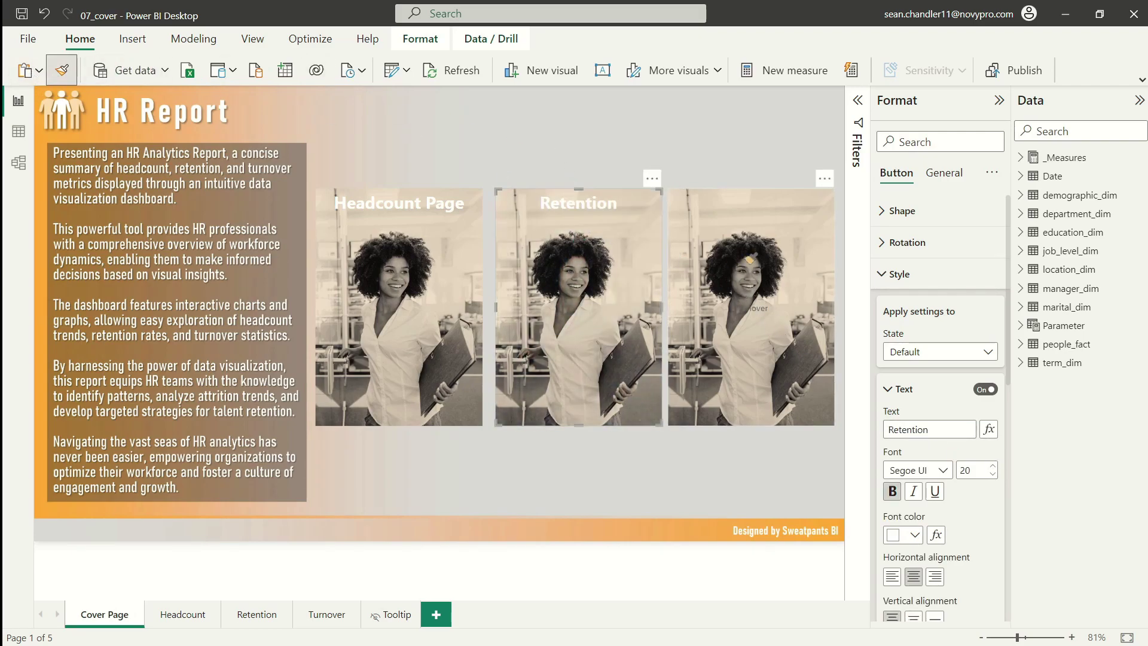
click(751, 258)
click(622, 113)
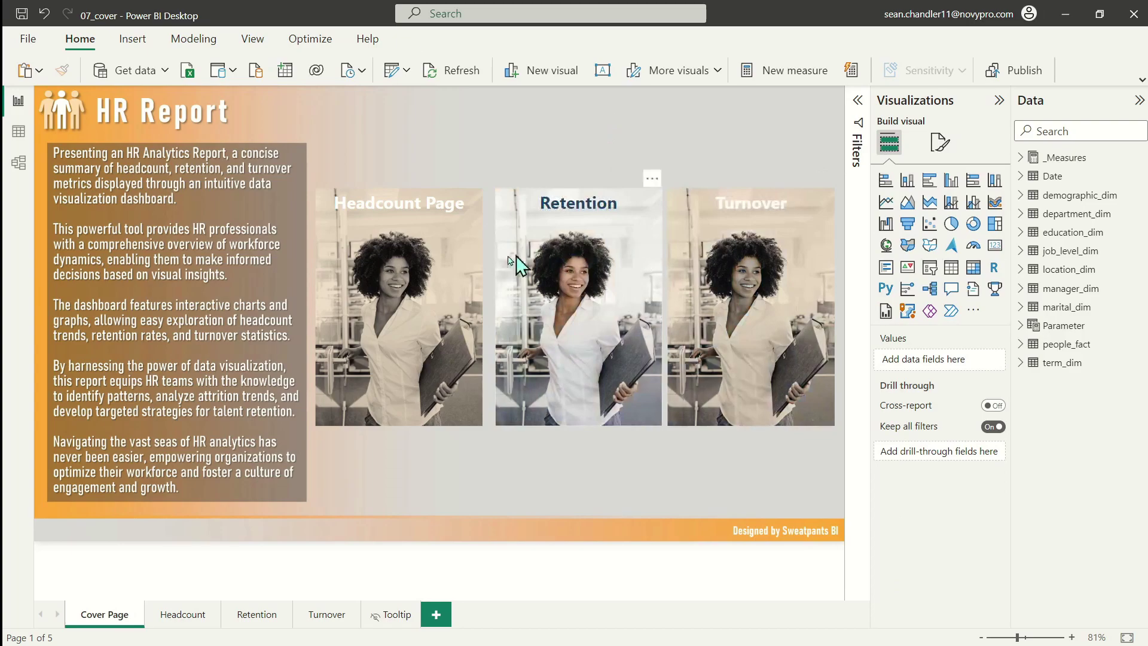
Replace the Retention button's Default state fill image with retention_off.png and set its image fit to Fit.
click(572, 278)
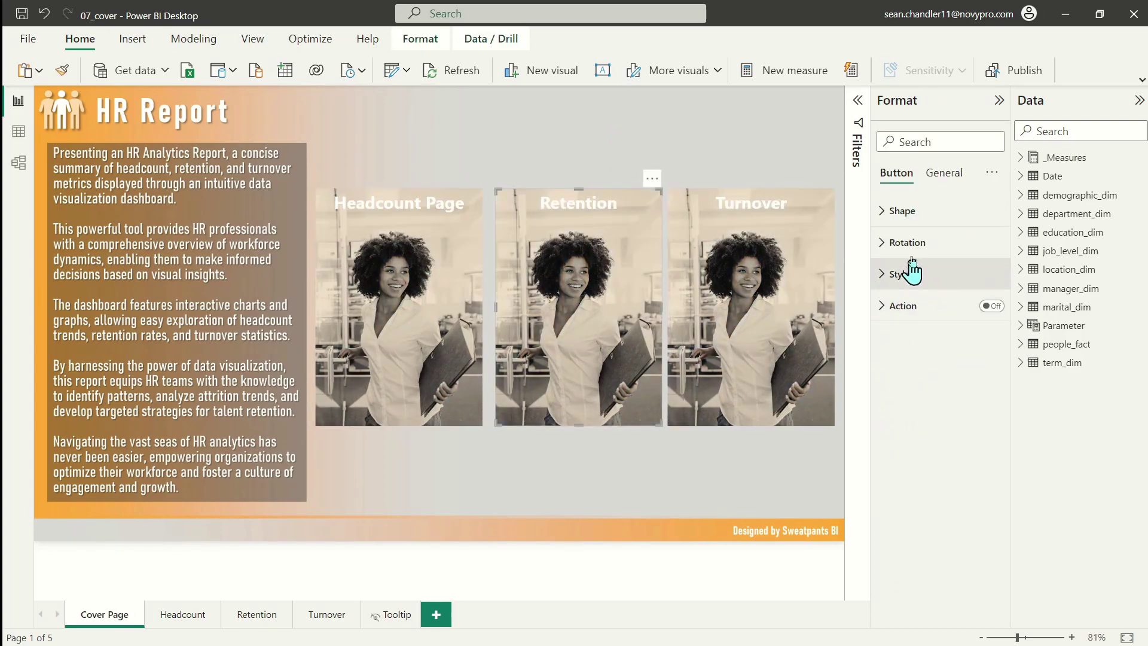
click(900, 274)
scroll(969, 317, down, 6)
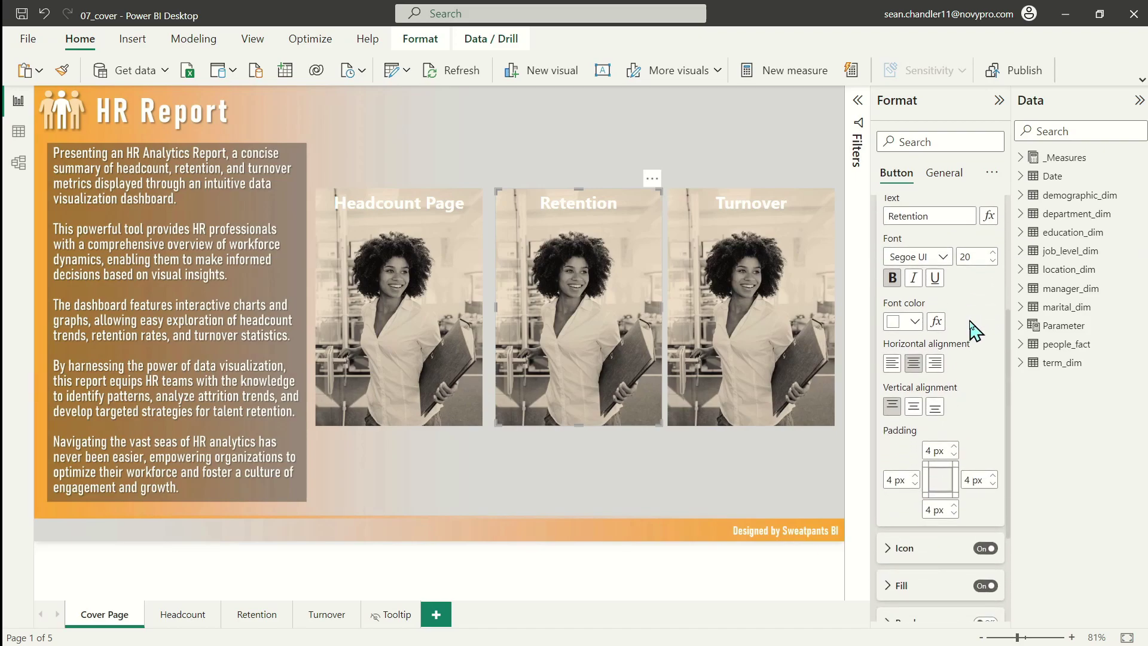
scroll(939, 341, up, 5)
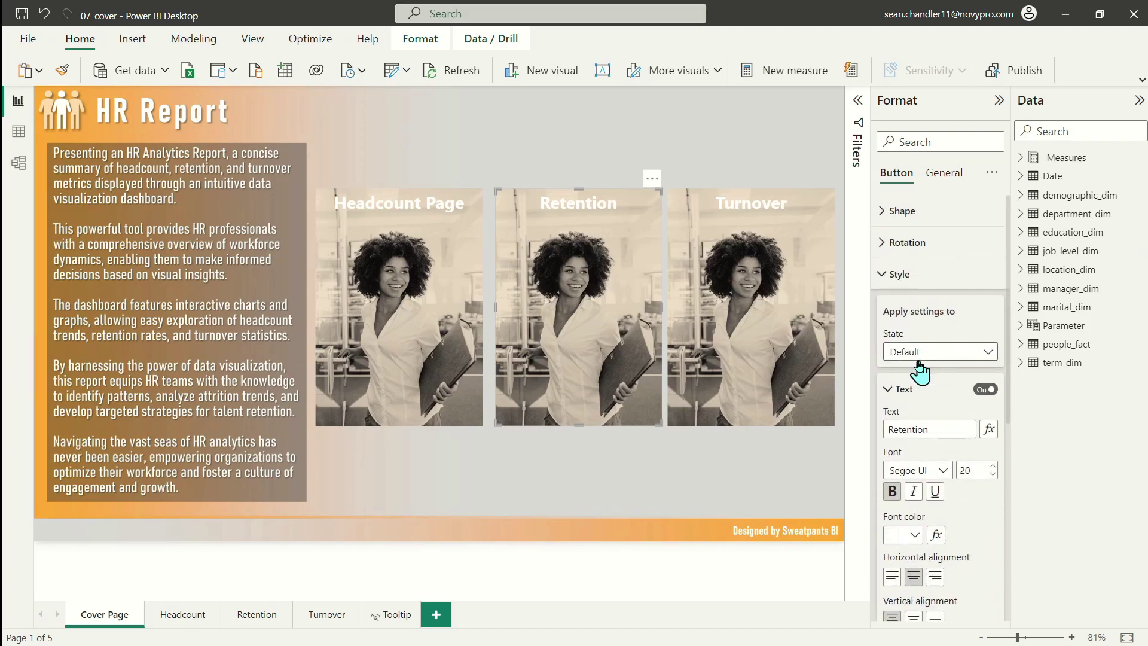
scroll(933, 430, down, 5)
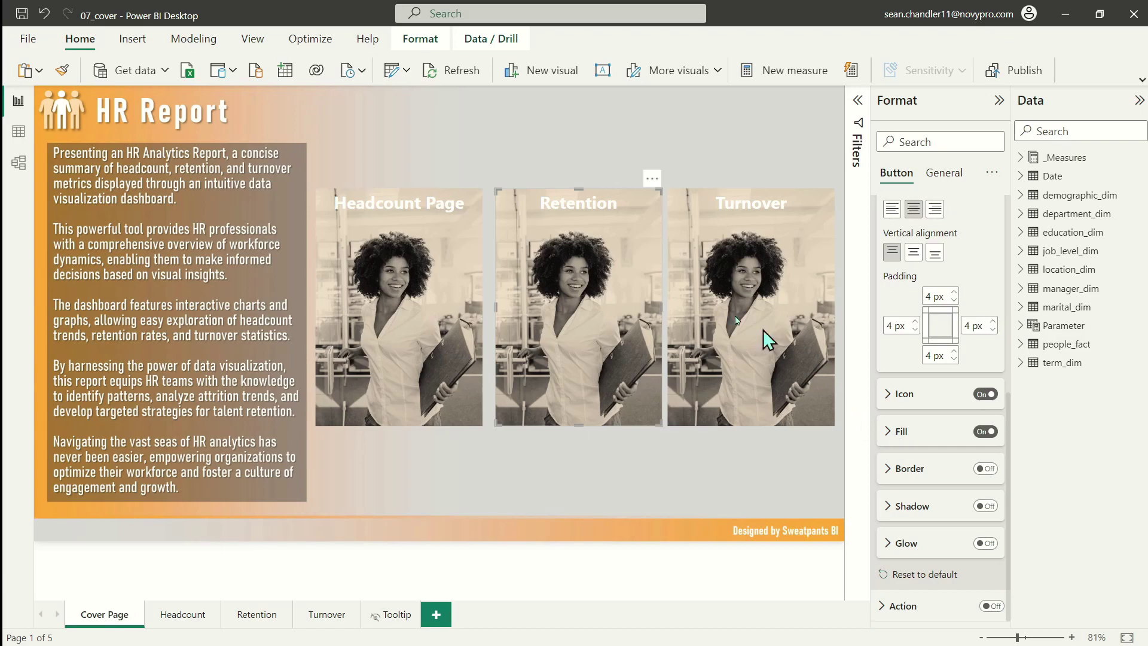
click(903, 432)
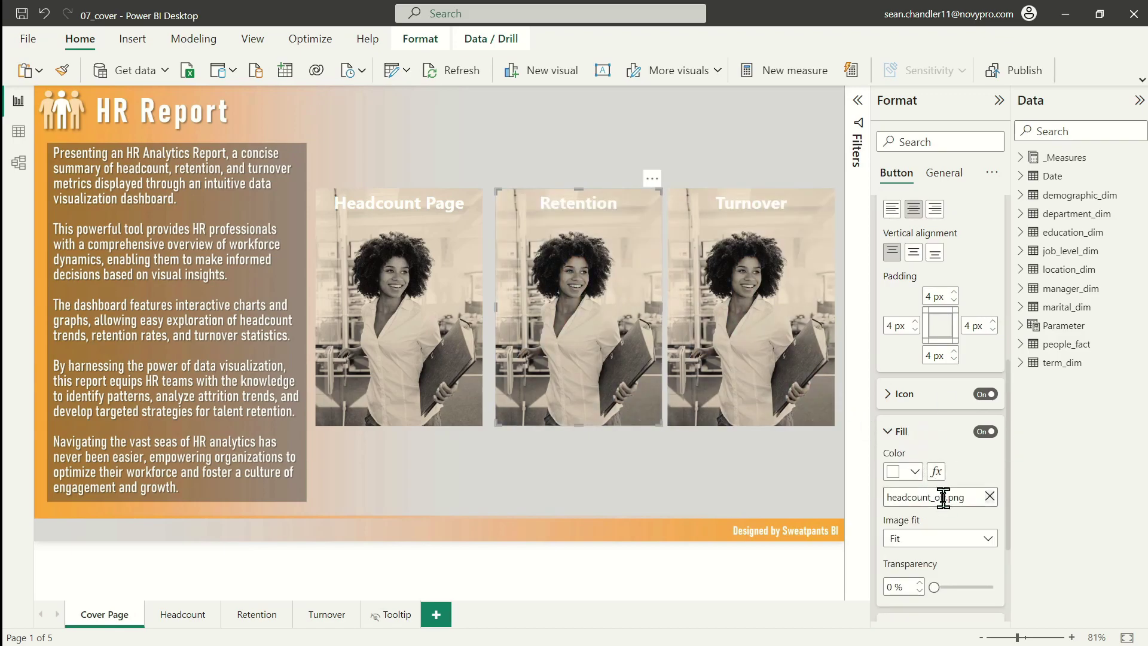
click(990, 497)
click(961, 498)
double_click(272, 113)
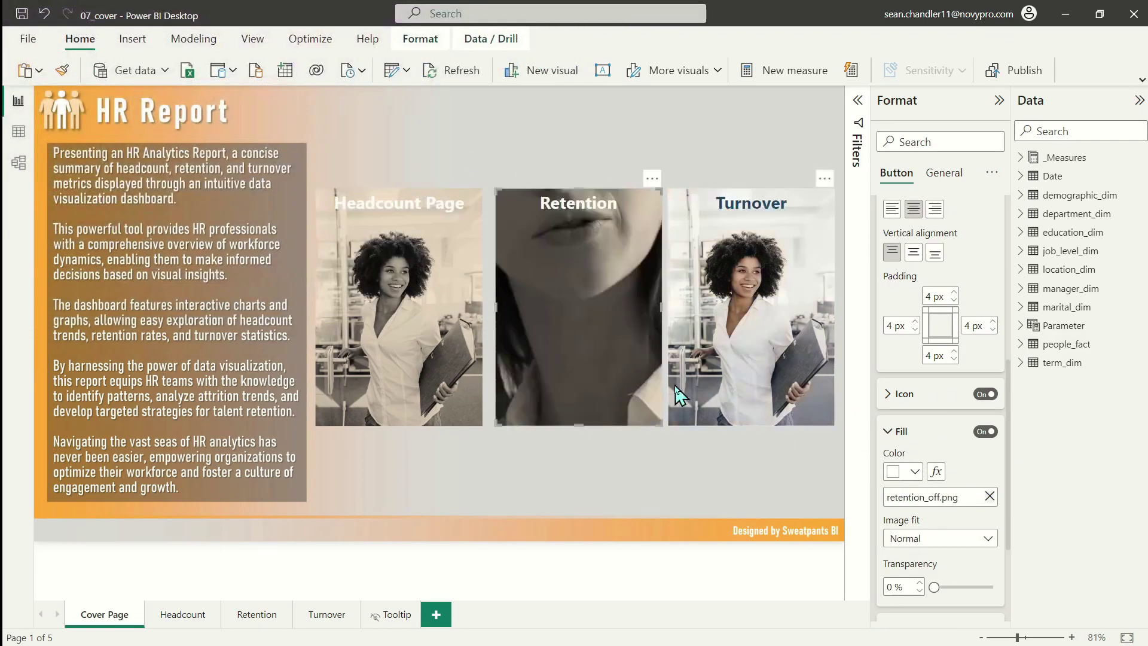
click(943, 538)
click(919, 576)
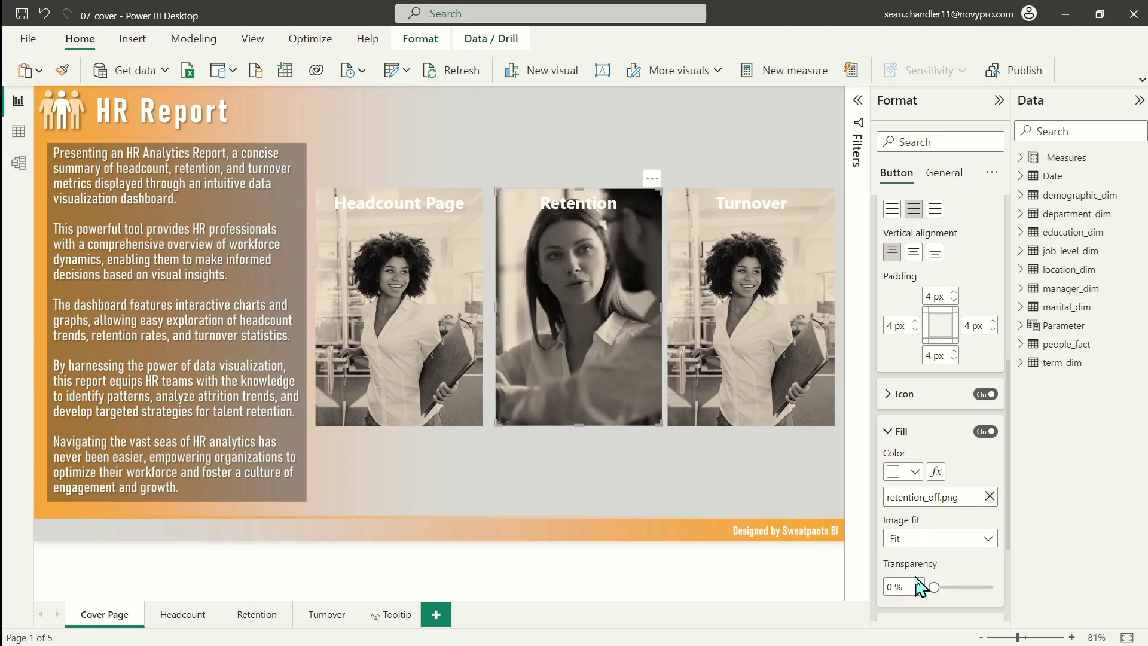
For the Retention button's On hover state, replace the fill image with retention_on.png and set its image fit to Fit.
scroll(919, 323, up, 6)
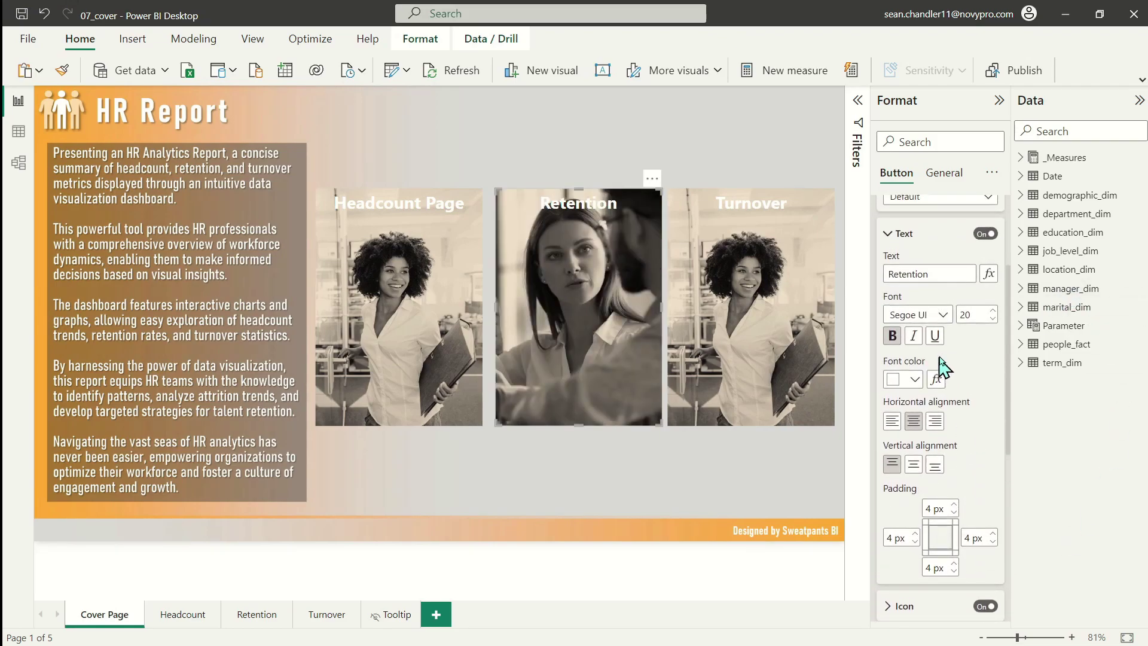
click(929, 357)
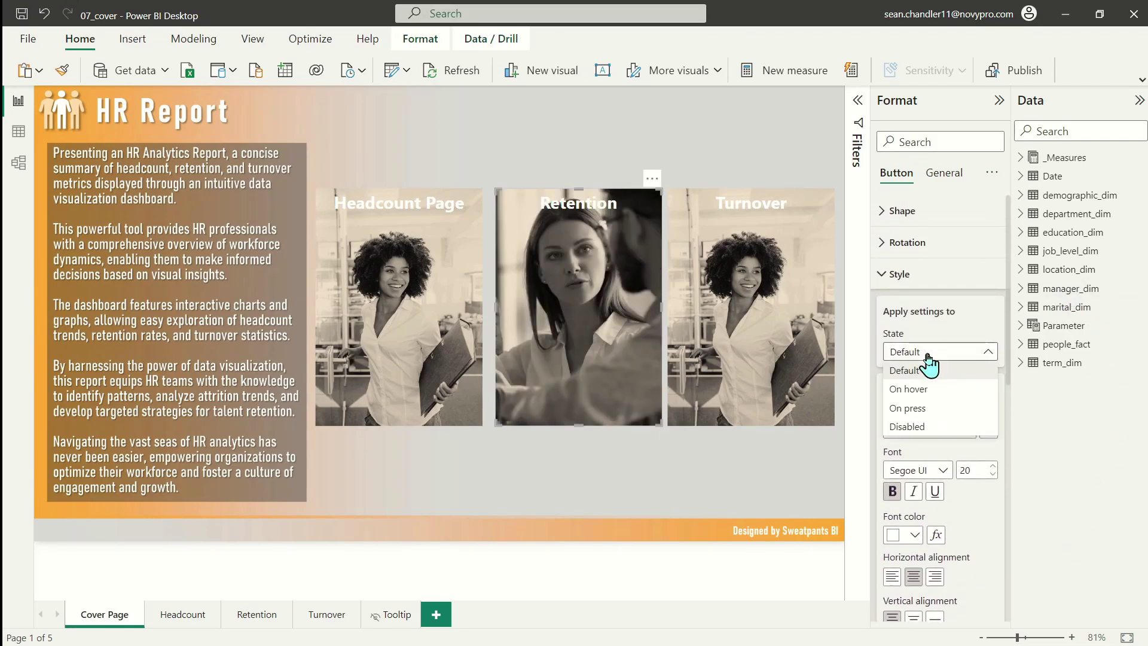
click(919, 390)
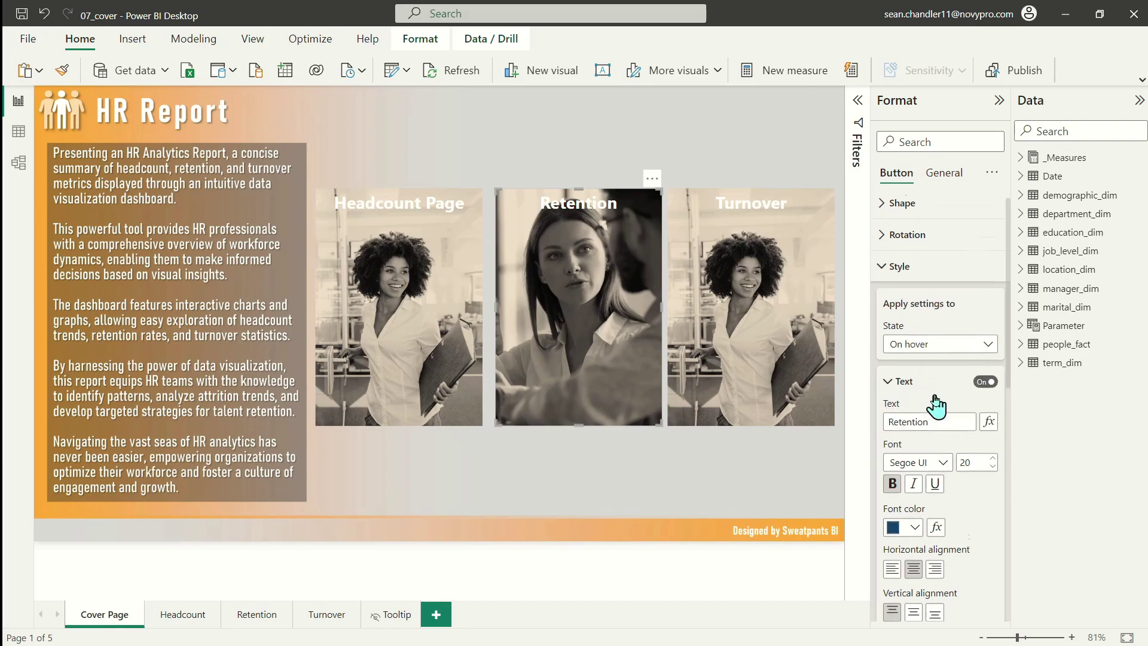
scroll(938, 413, down, 10)
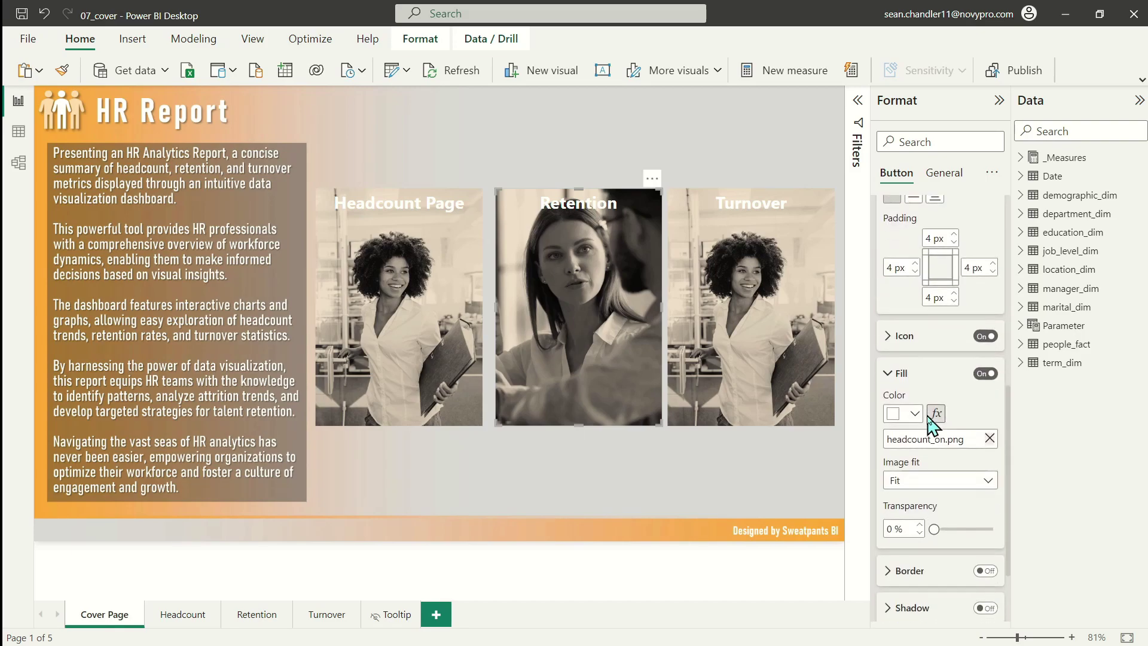
click(990, 437)
click(984, 438)
double_click(333, 106)
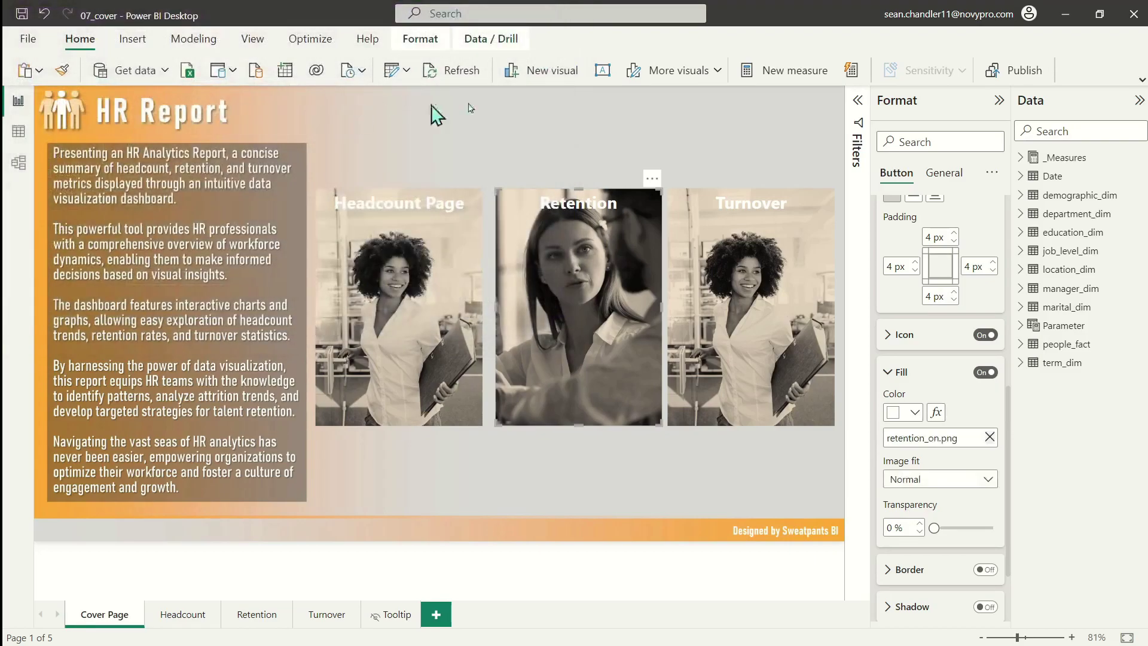
click(944, 479)
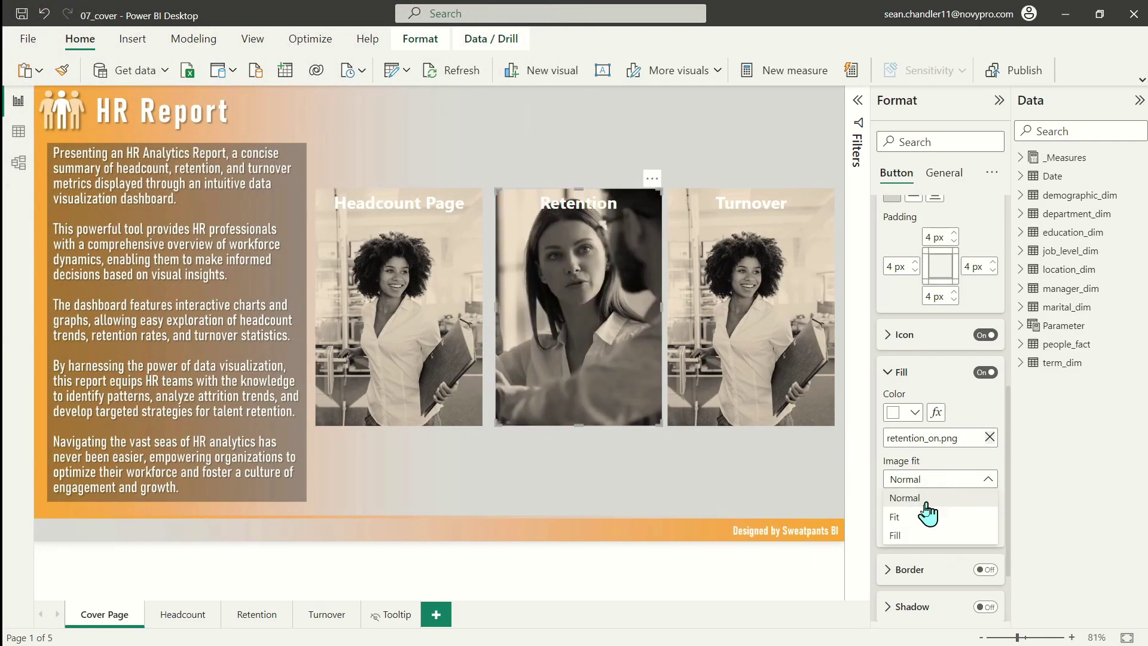
click(927, 514)
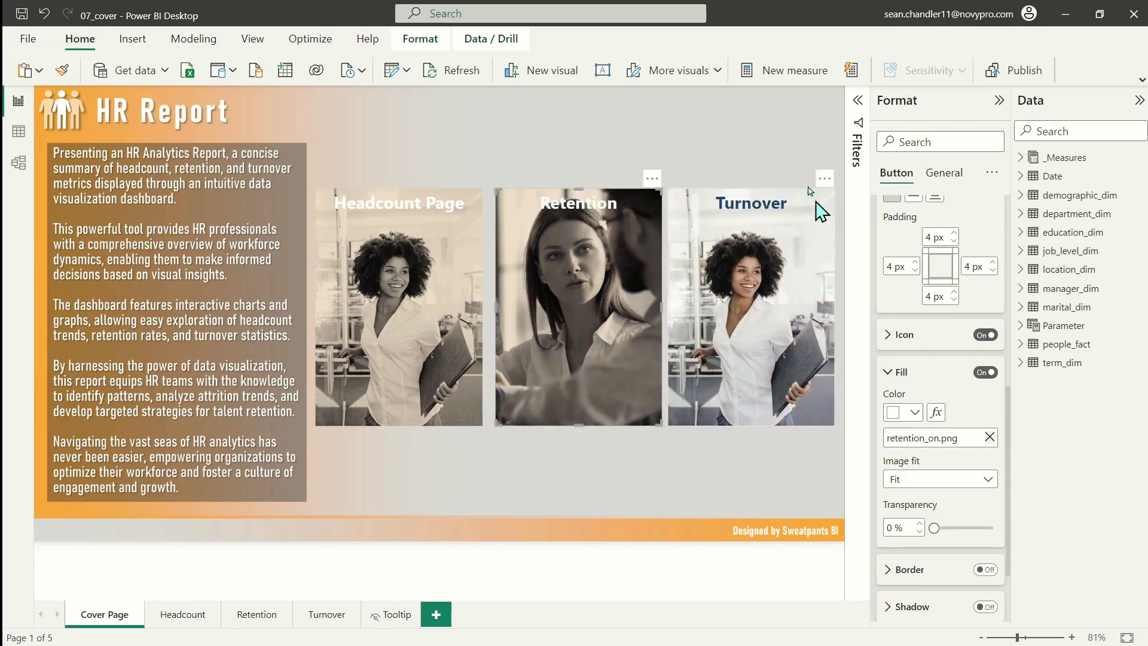
Set the Retention text color to white in the On hover state.
scroll(967, 341, up, 8)
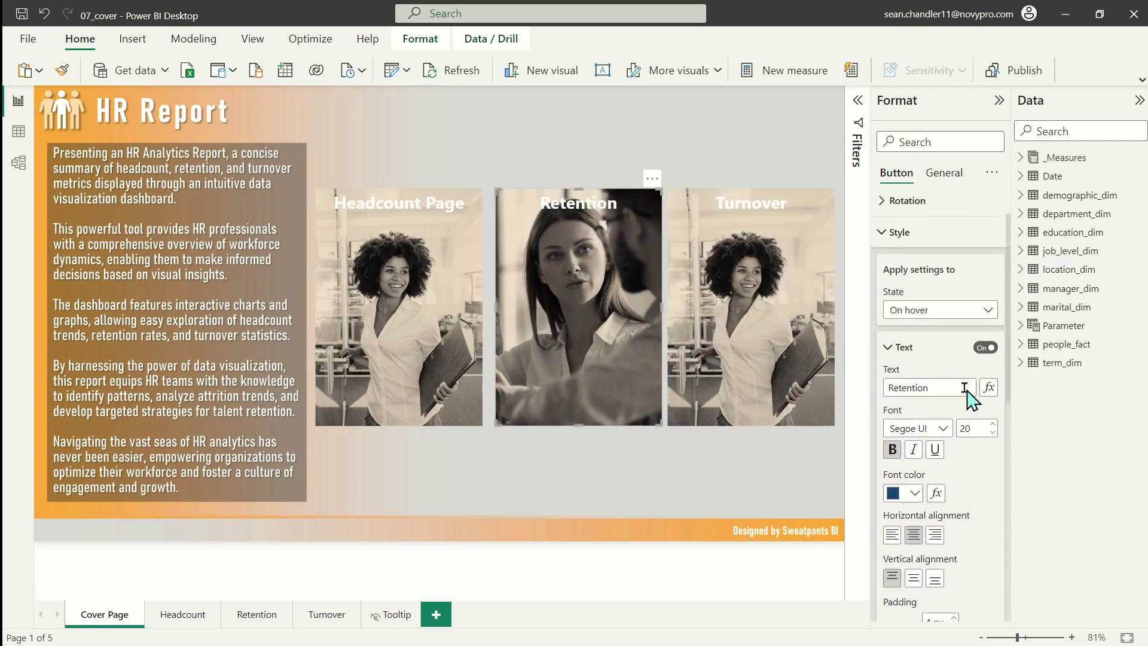
click(915, 536)
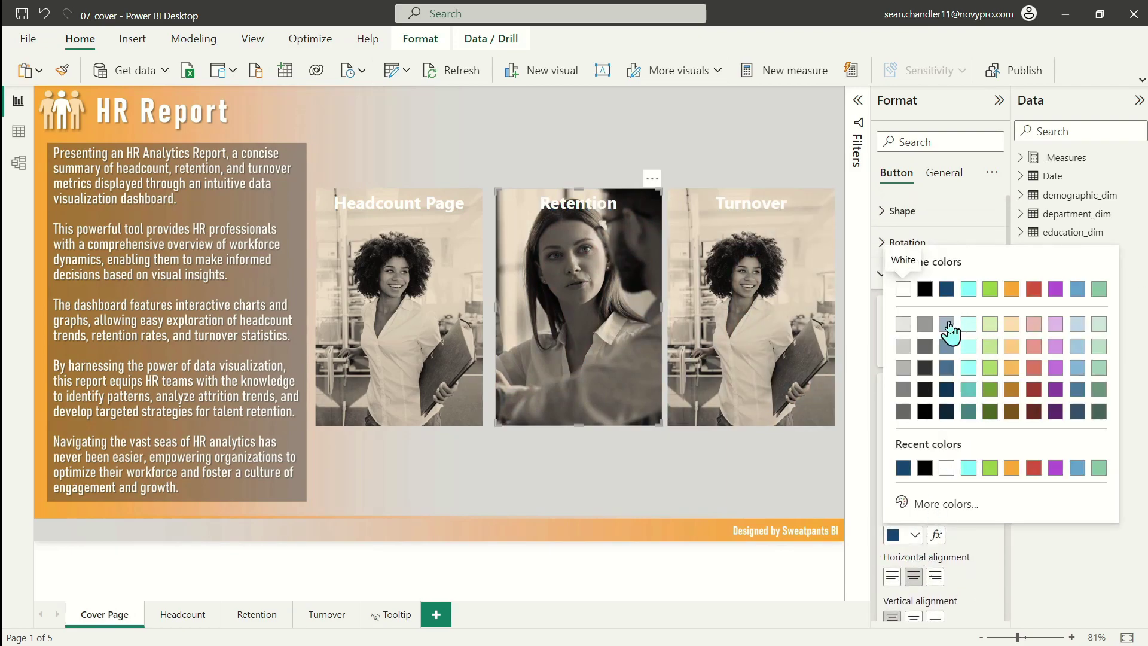
click(904, 289)
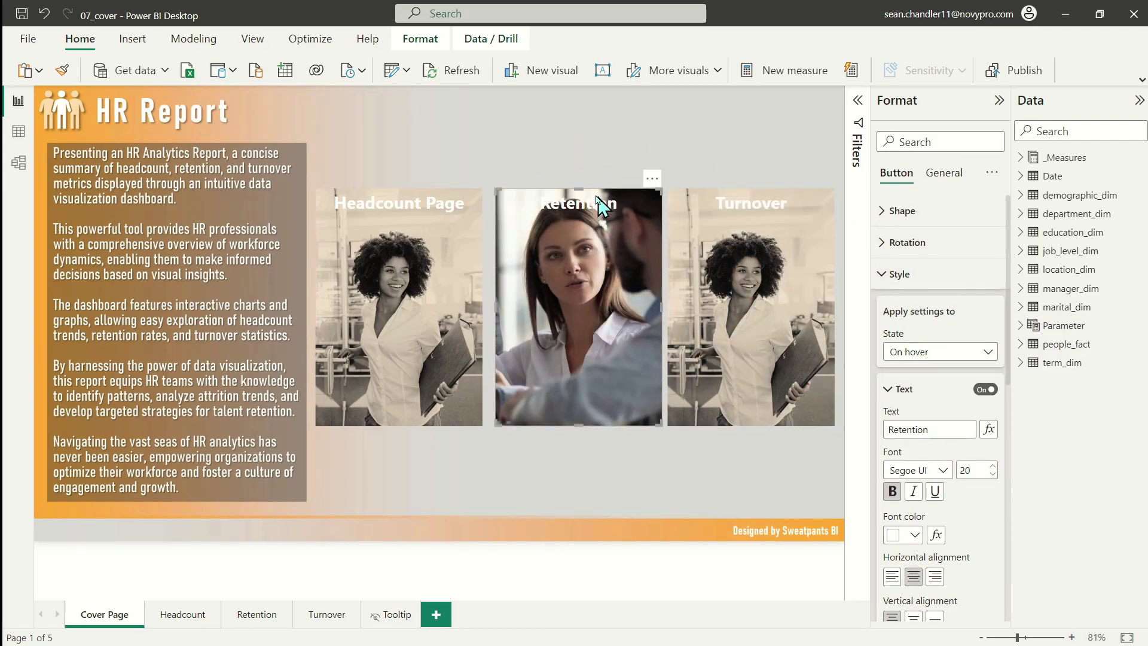
Increase the Retention text's top padding to 19 px in the On hover state.
scroll(981, 523, down, 4)
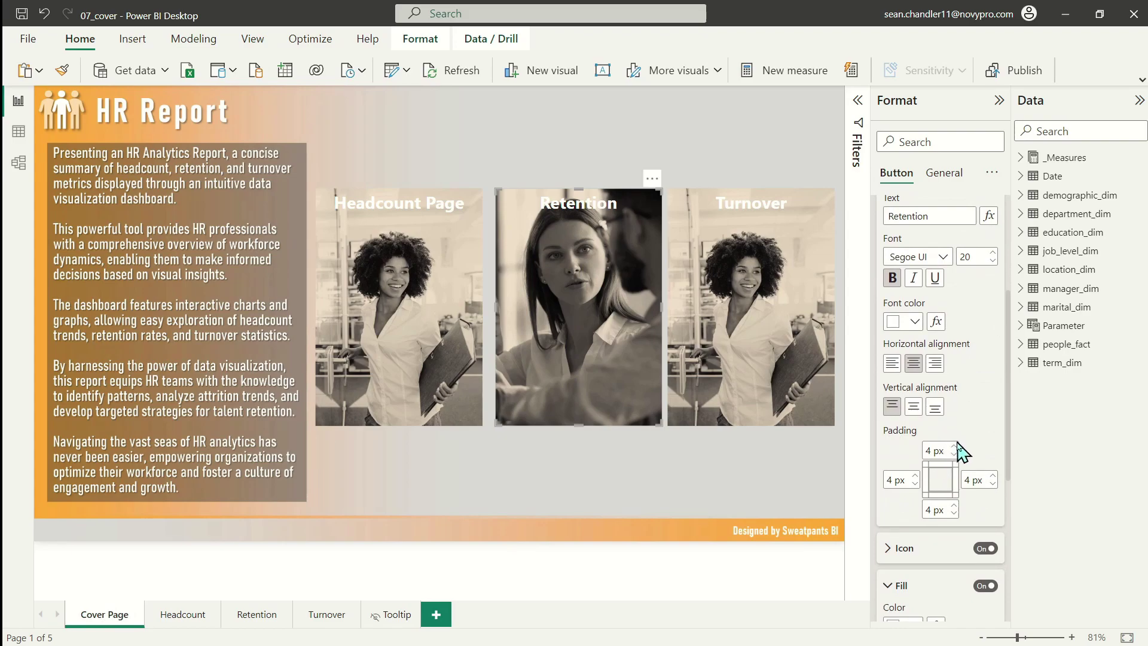
click(955, 447)
click(955, 446)
click(954, 446)
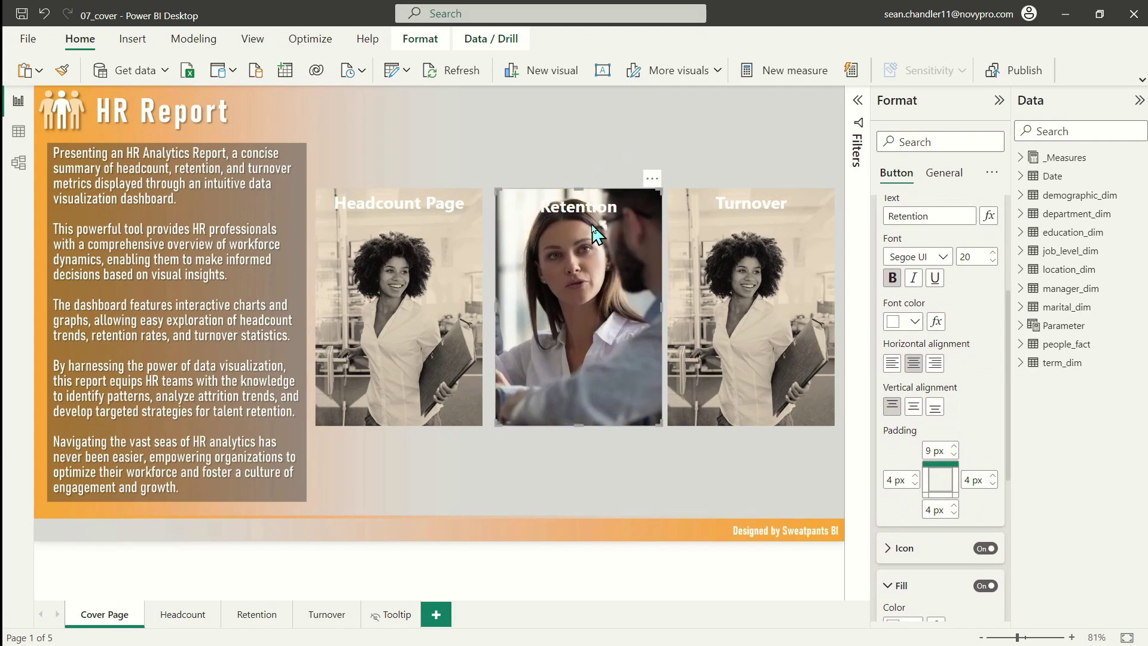
click(955, 446)
click(954, 446)
click(955, 446)
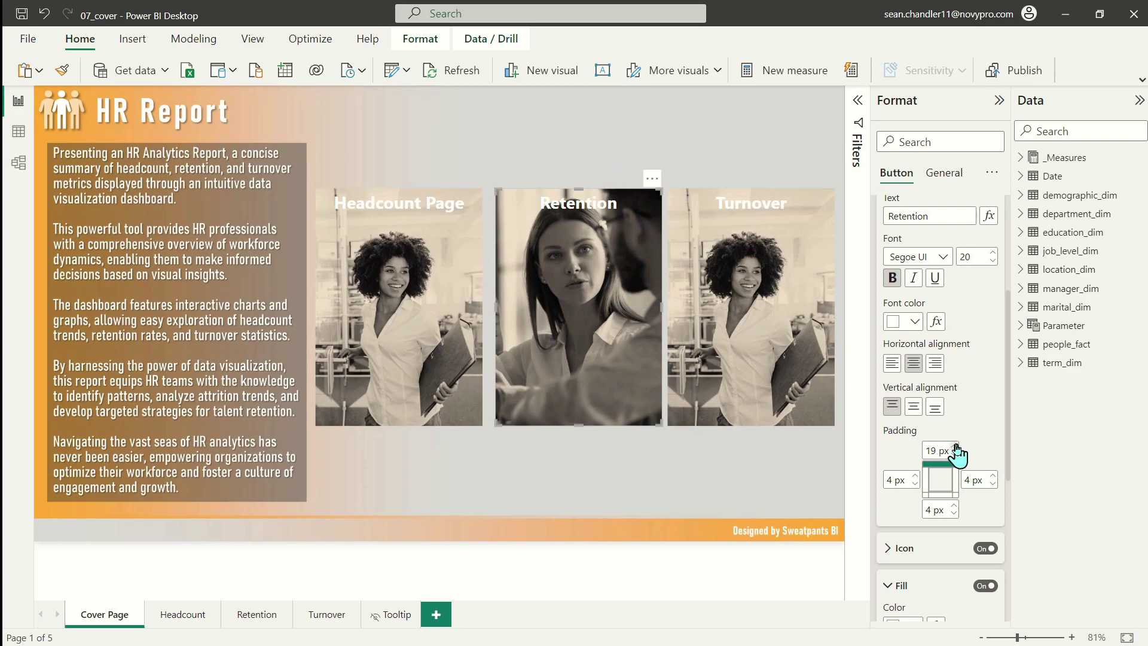
Set the Retention text's top padding to 20 px in the Default state.
scroll(936, 263, up, 4)
click(943, 353)
click(933, 369)
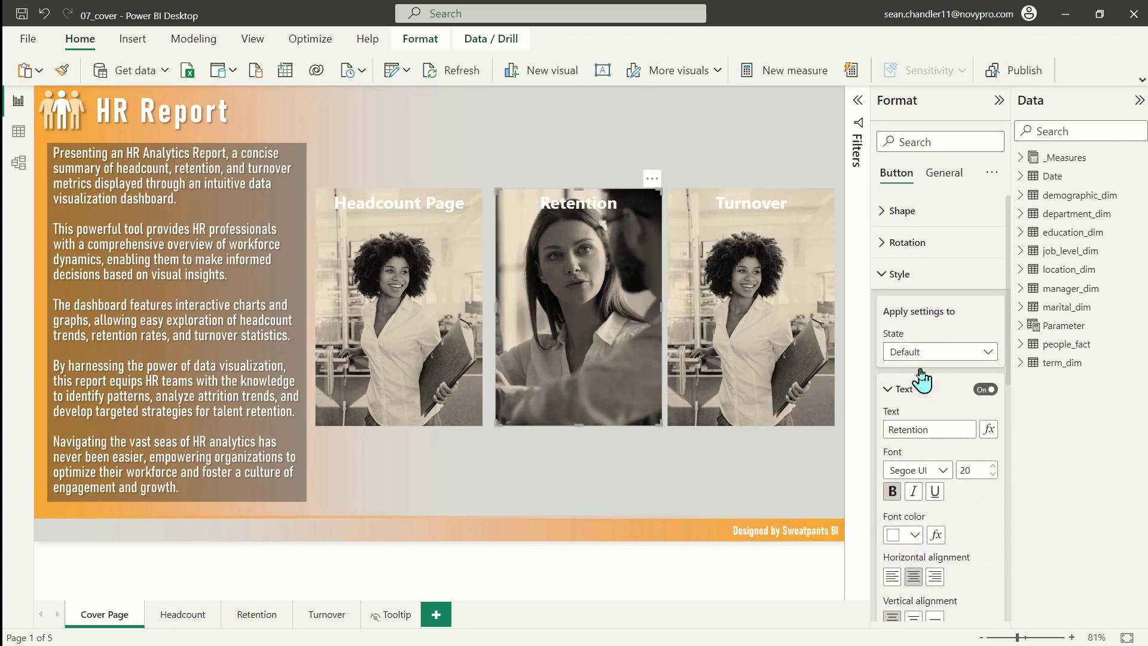
scroll(943, 419, down, 6)
drag(935, 237, 914, 238)
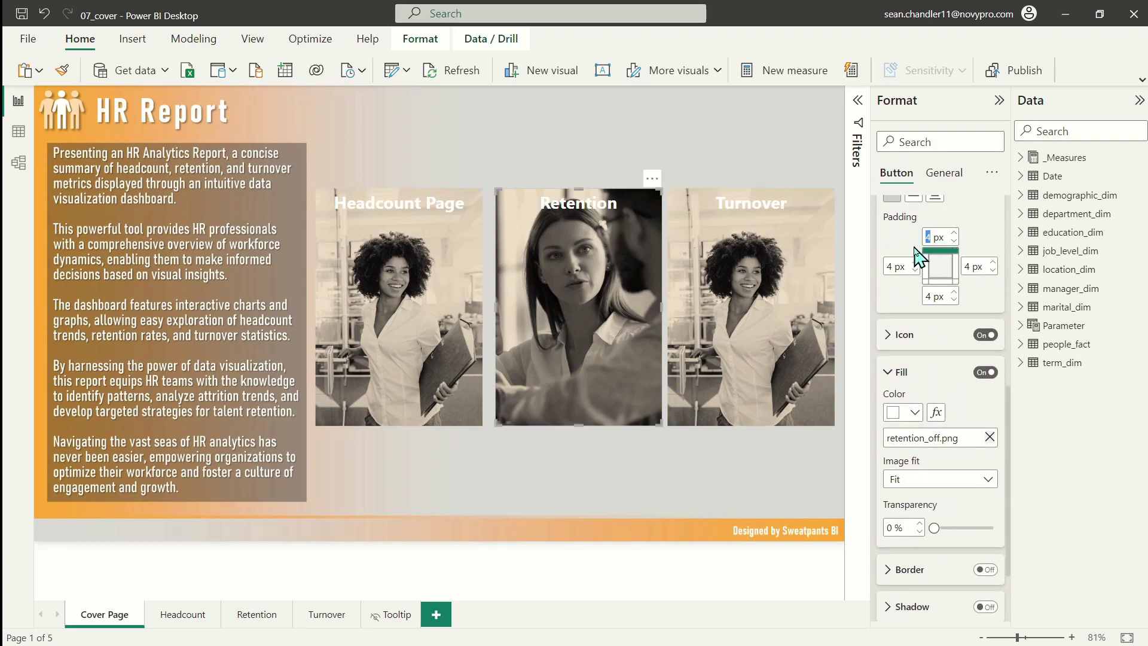
text(20)
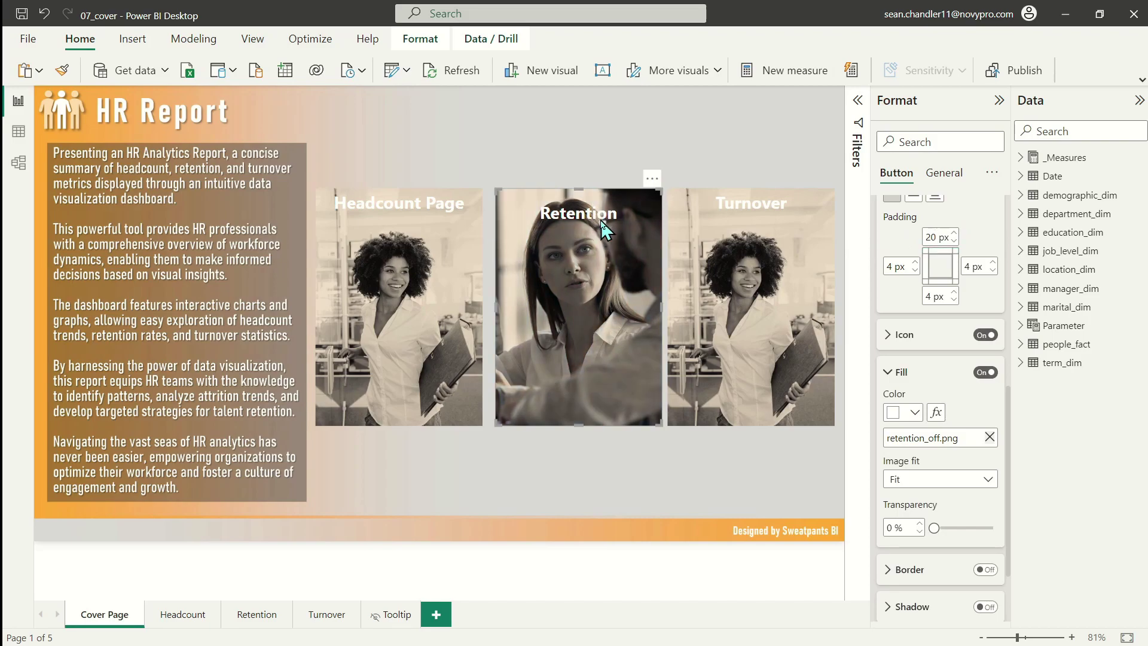
Set the Headcount Page button text's top padding to 20 px in the Default state and check the padding in the On hover state.
click(477, 248)
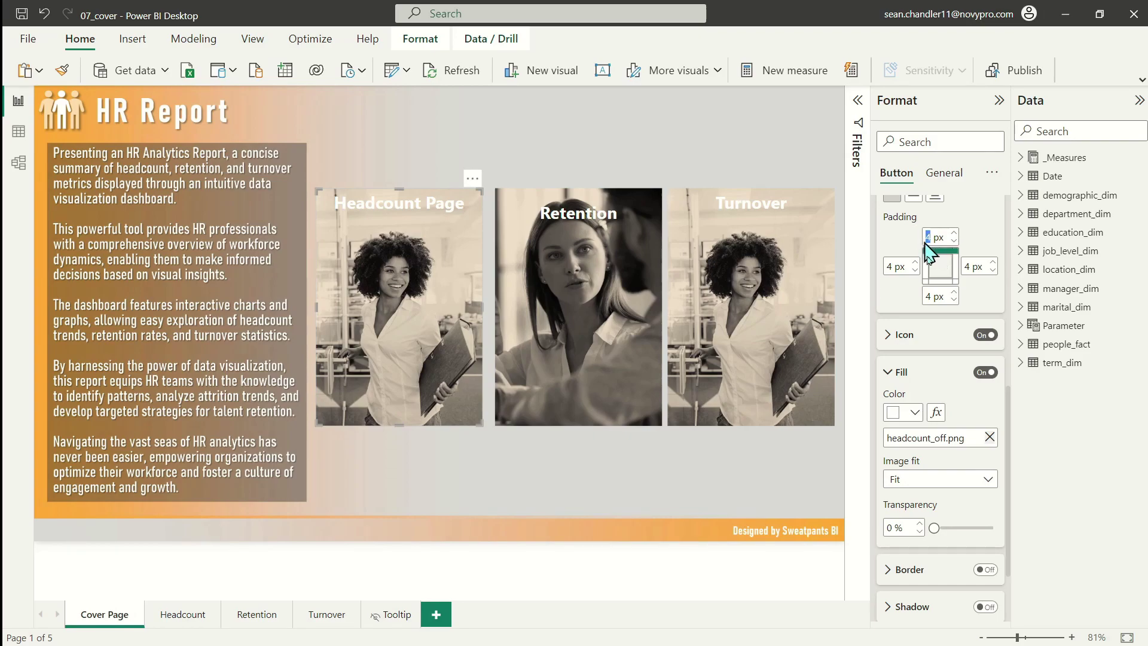
scroll(924, 311, up, 6)
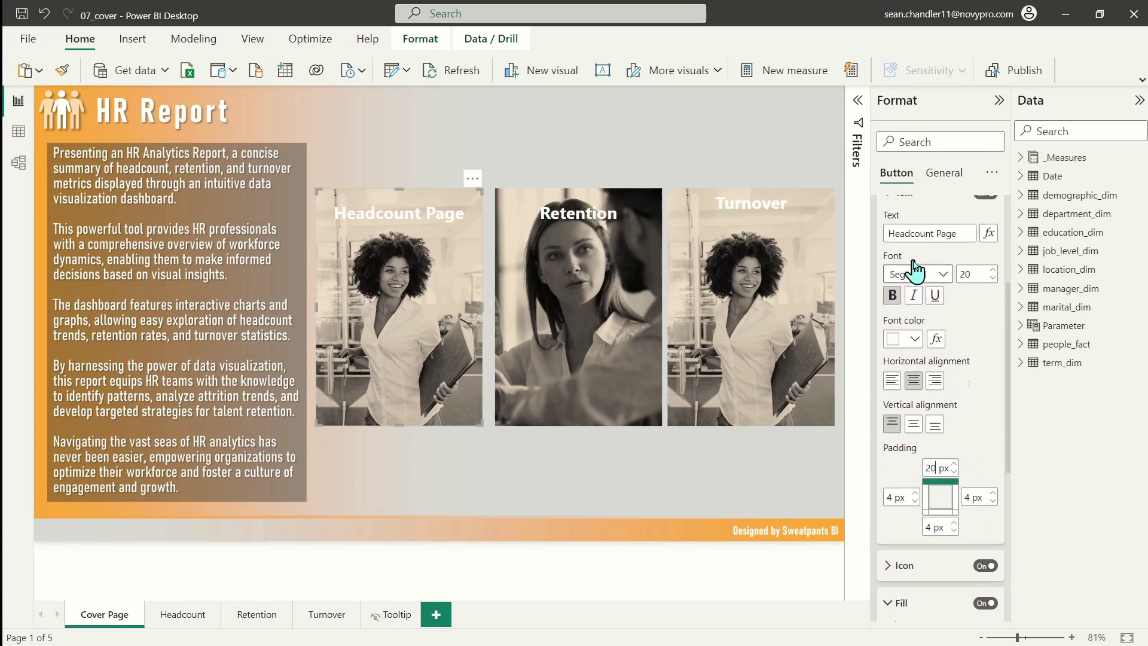
click(924, 352)
click(921, 391)
scroll(927, 497, down, 4)
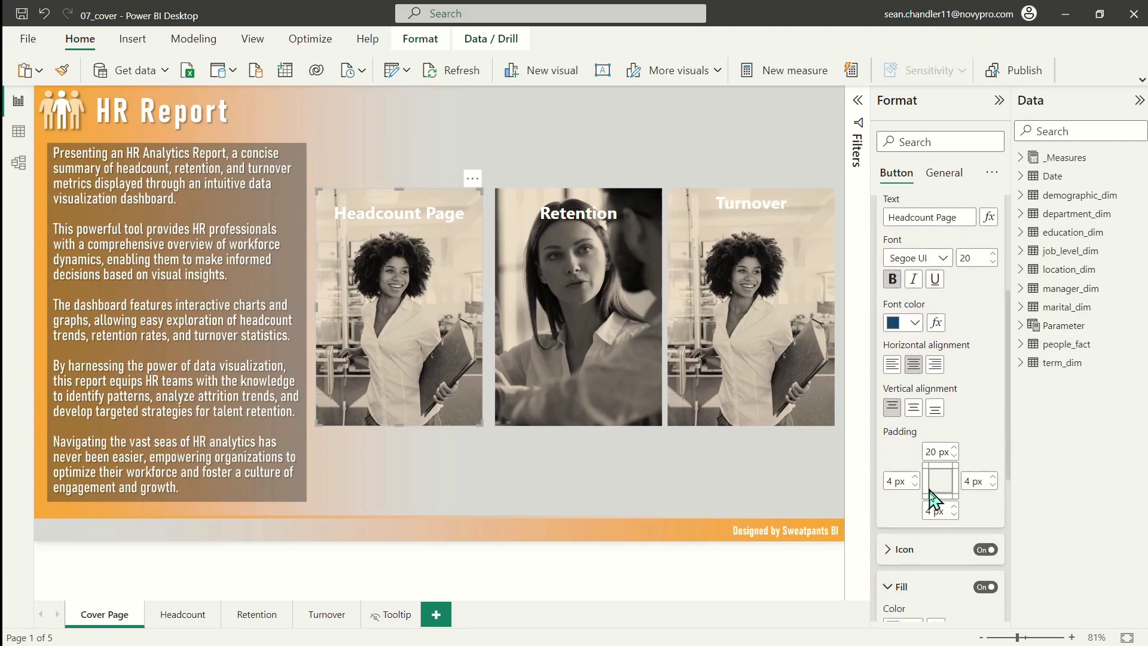
double_click(592, 154)
scroll(658, 275, down, 3)
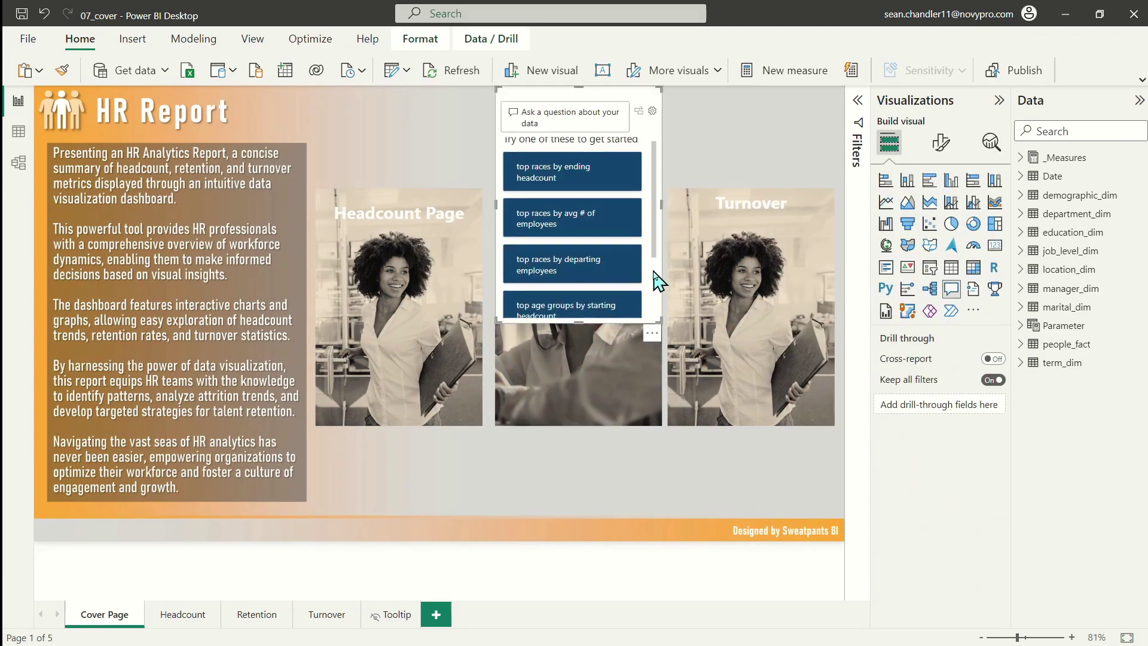
key(Delete)
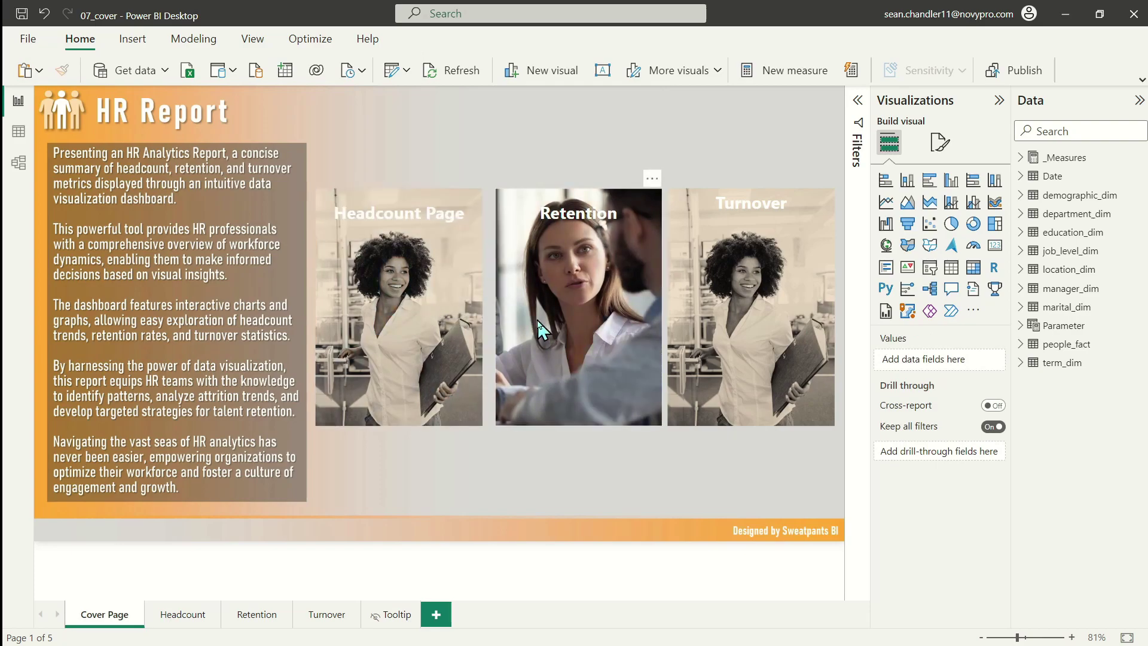
Use turnover_off.png as the Turnover button's fill image in the On hover state.
click(761, 325)
click(897, 274)
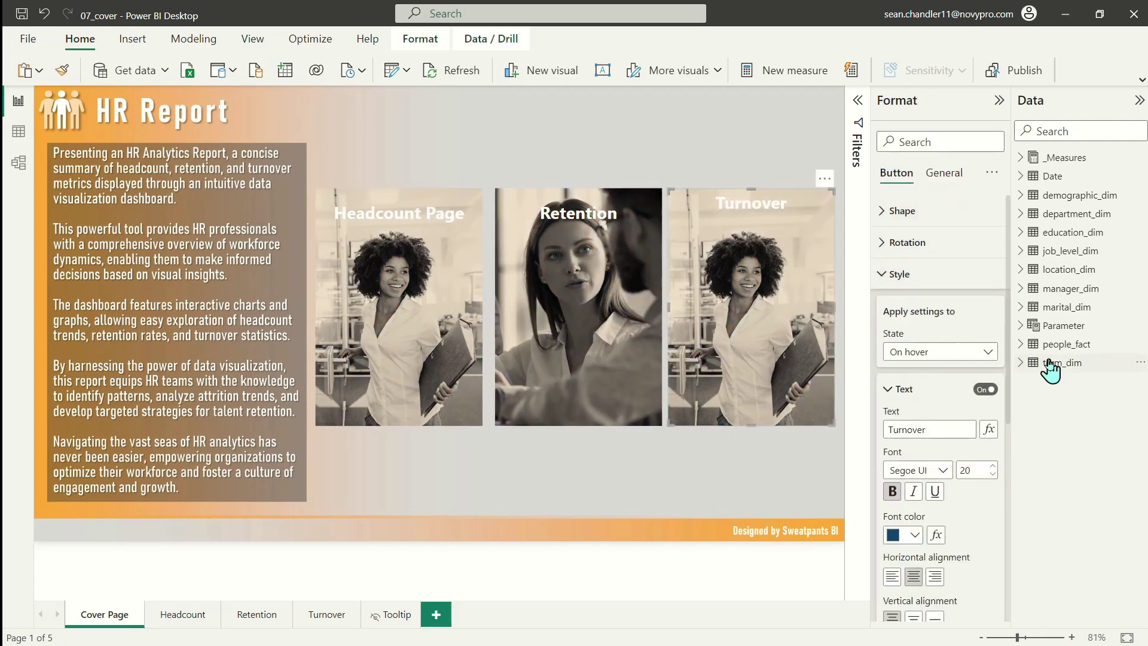
scroll(996, 395, down, 6)
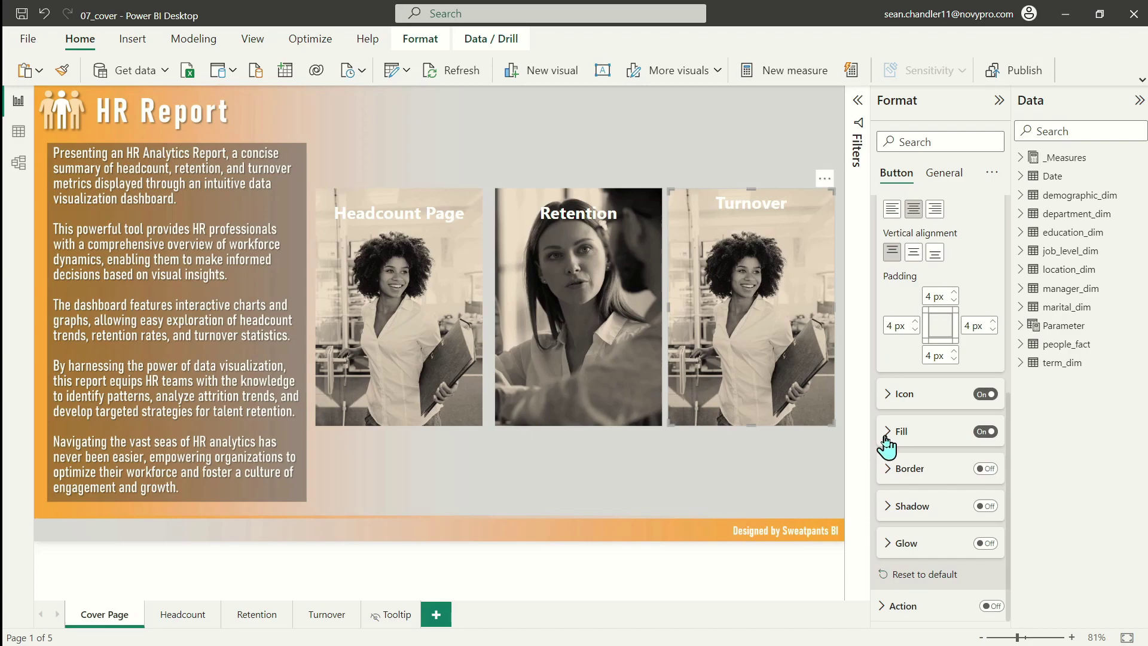
click(888, 438)
click(989, 497)
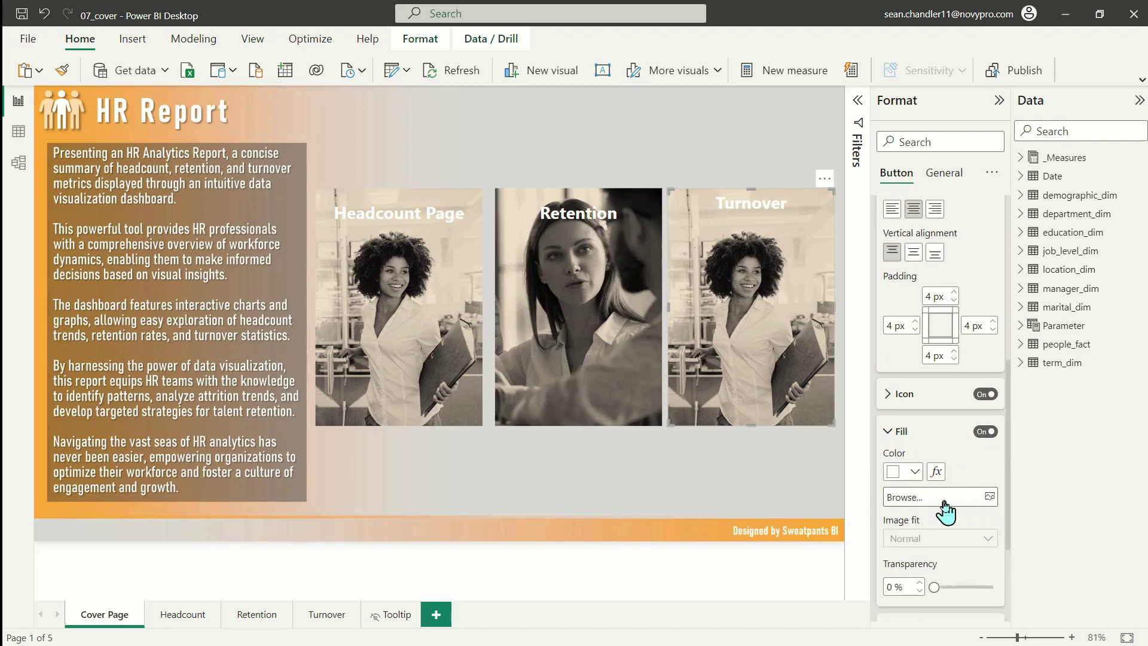
click(945, 510)
double_click(419, 119)
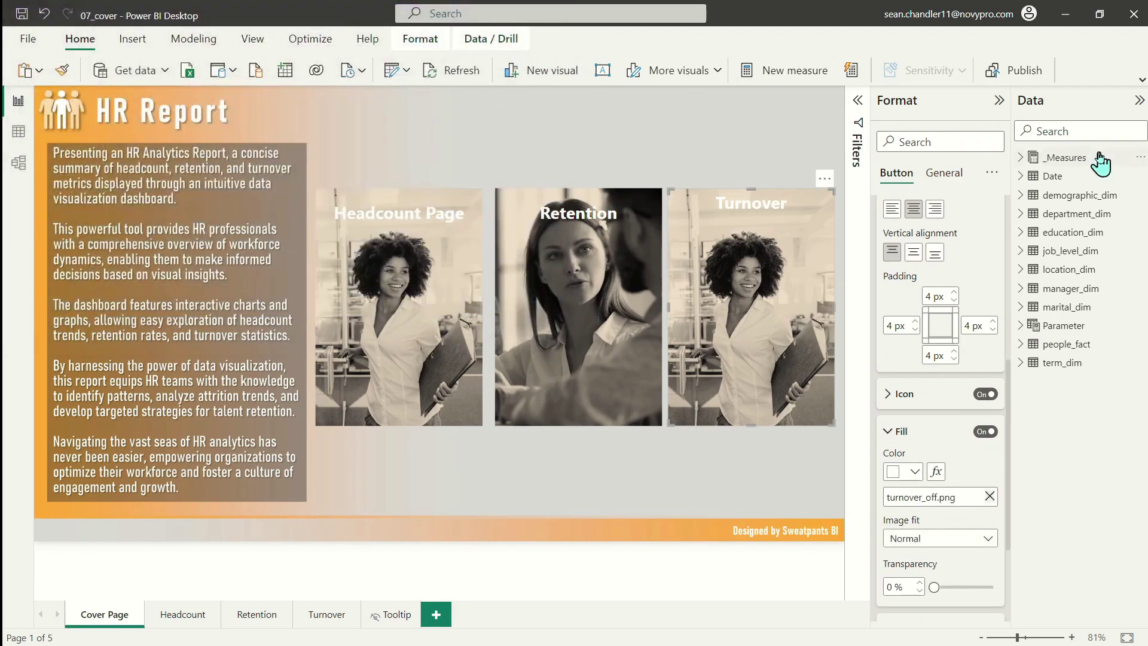
click(970, 537)
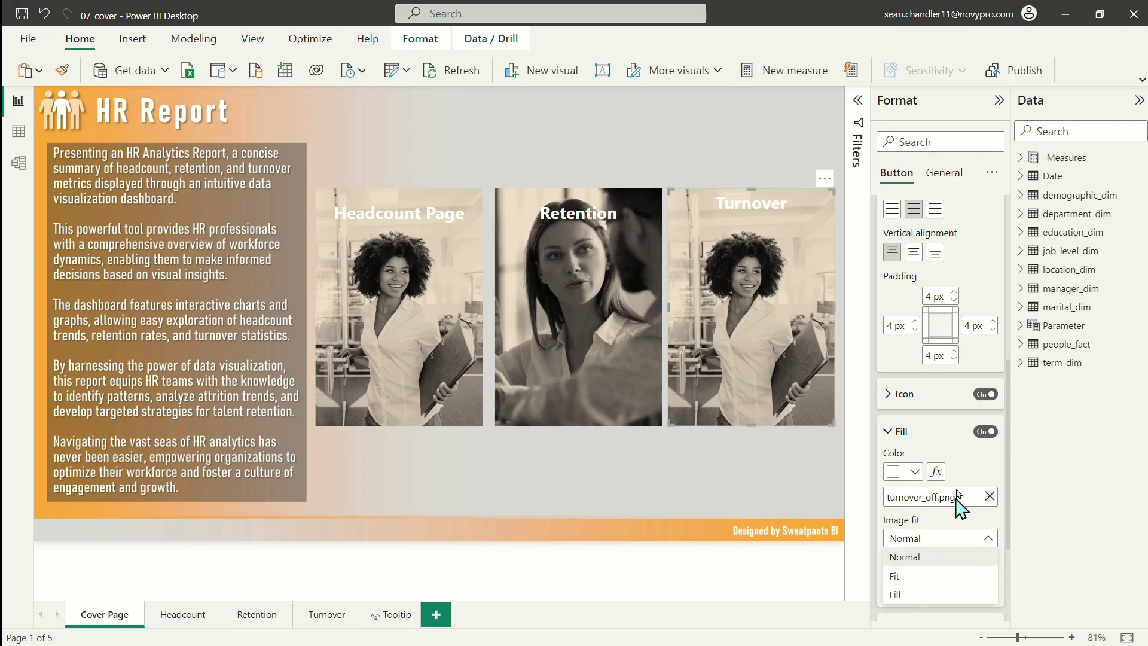
For the Turnover button's Default state, replace the fill image with turnover_off.png and set its image fit to Fit.
scroll(957, 334, up, 5)
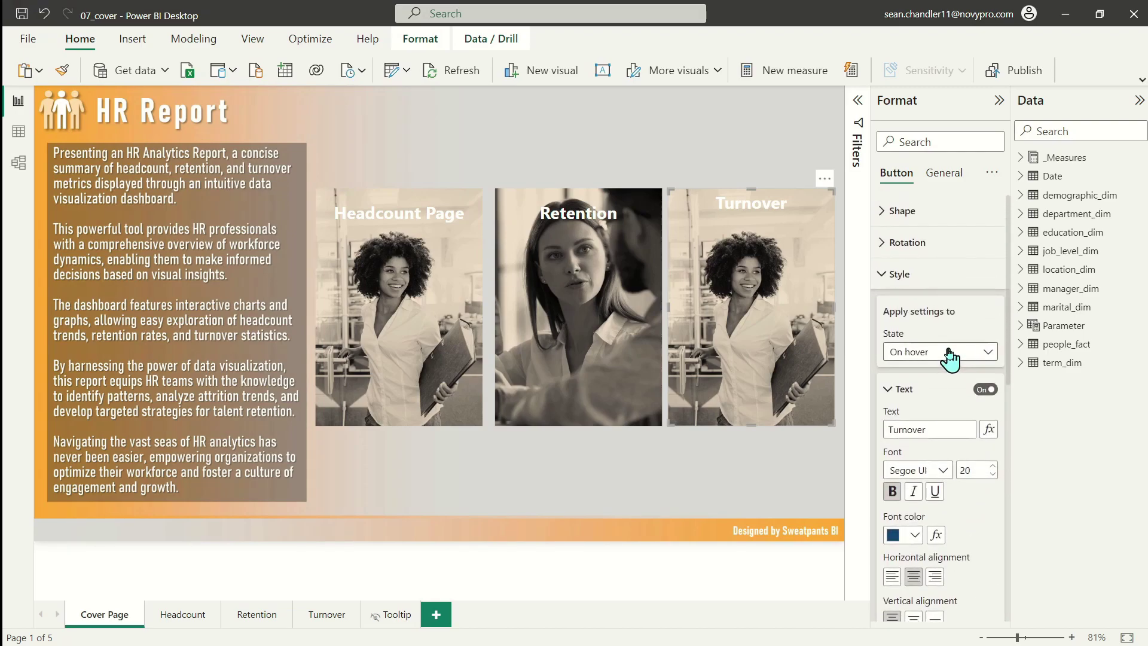
click(948, 353)
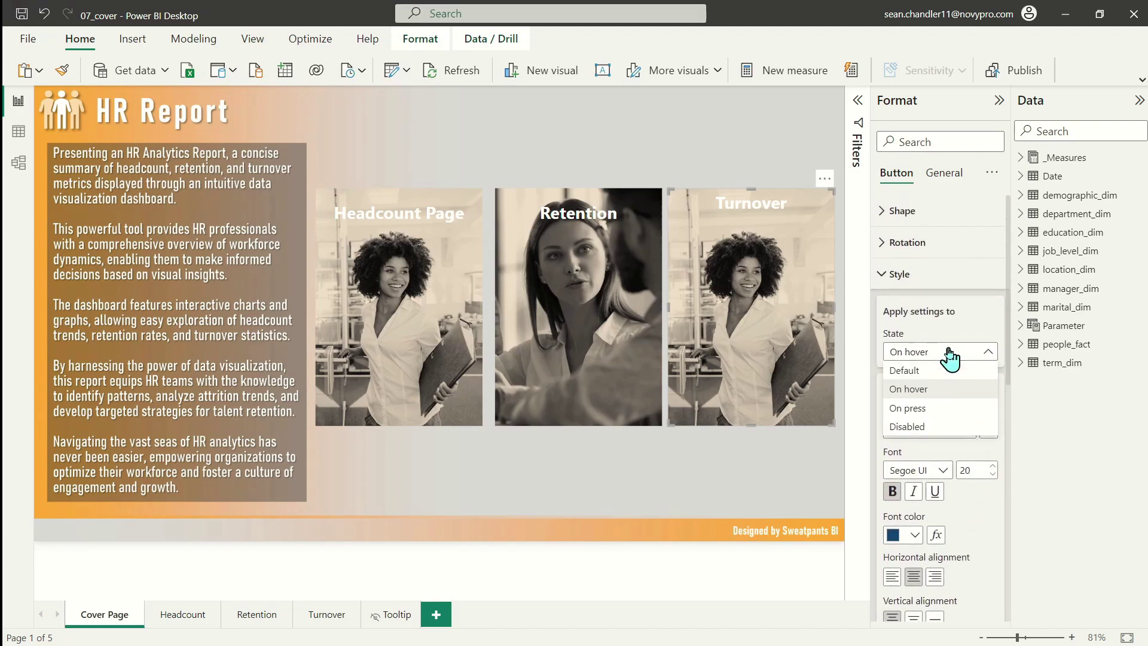
click(897, 372)
scroll(945, 419, down, 5)
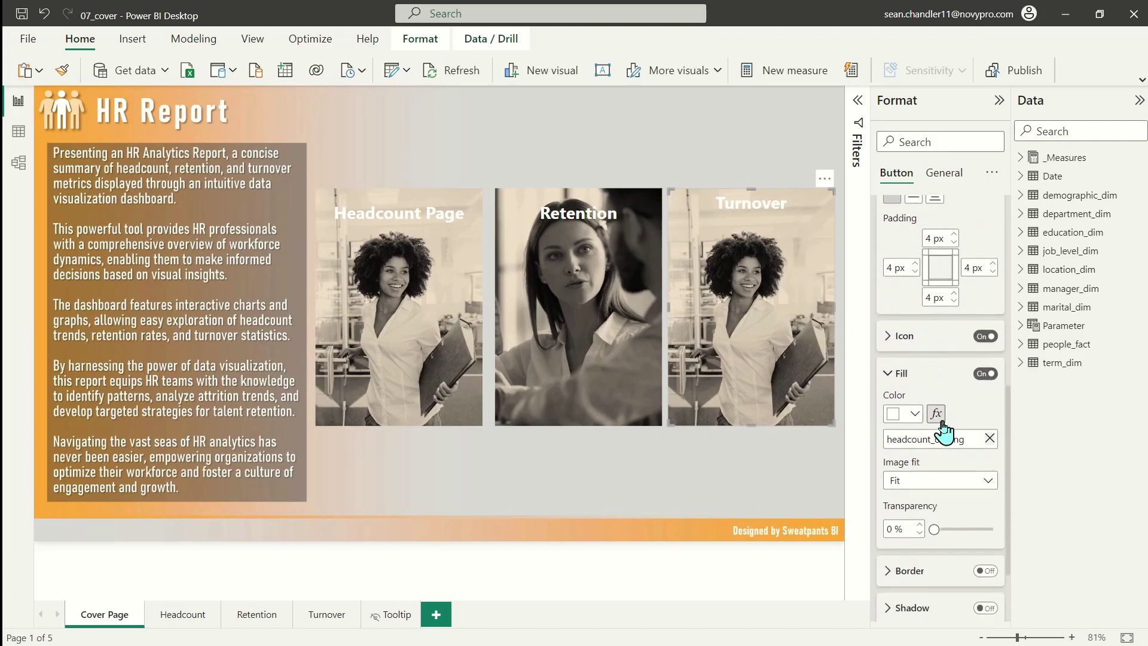
click(963, 440)
click(963, 443)
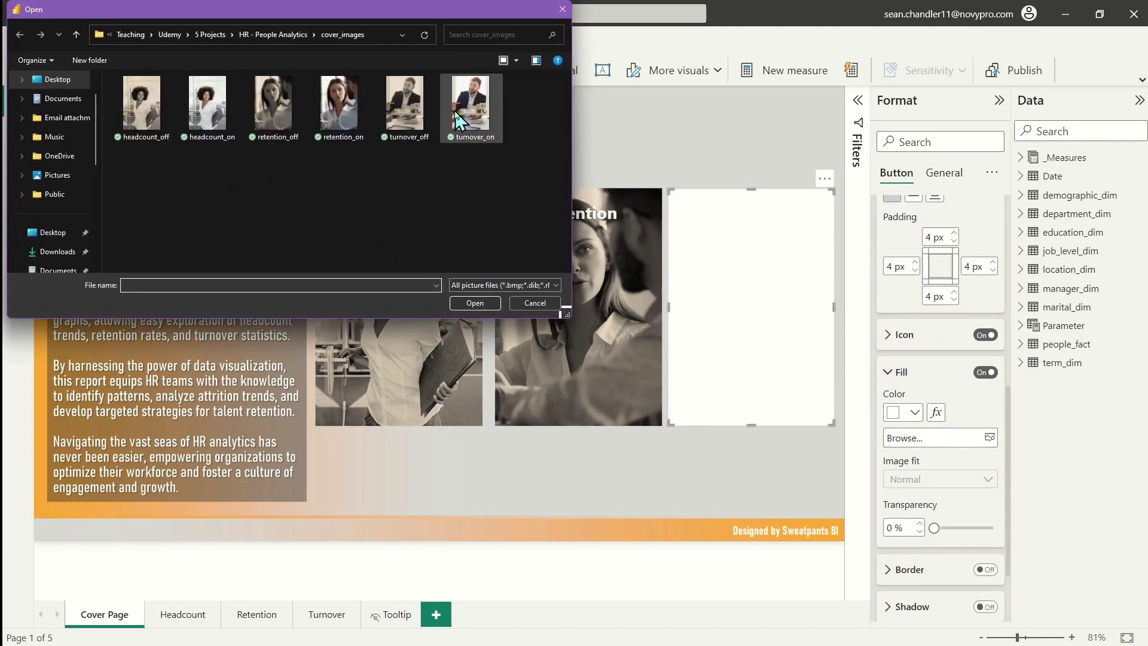
double_click(405, 108)
click(938, 481)
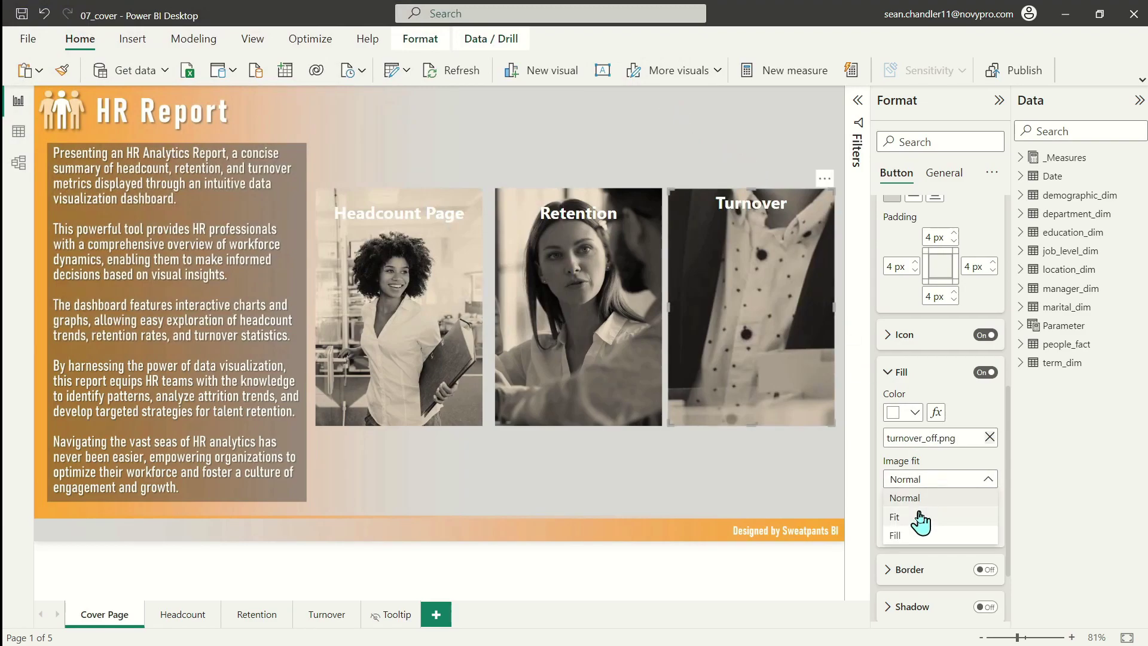
click(917, 537)
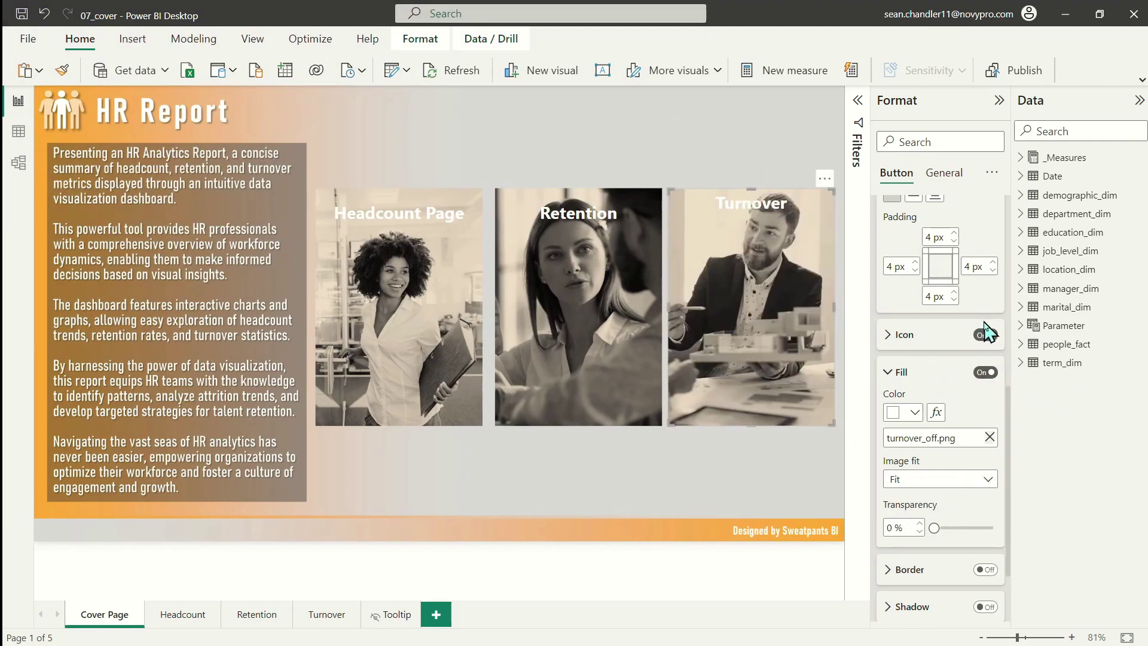
For the Turnover button's On hover state, replace the fill image with turnover_on.png and set its image fit to Fit.
scroll(986, 337, up, 5)
scroll(985, 345, up, 2)
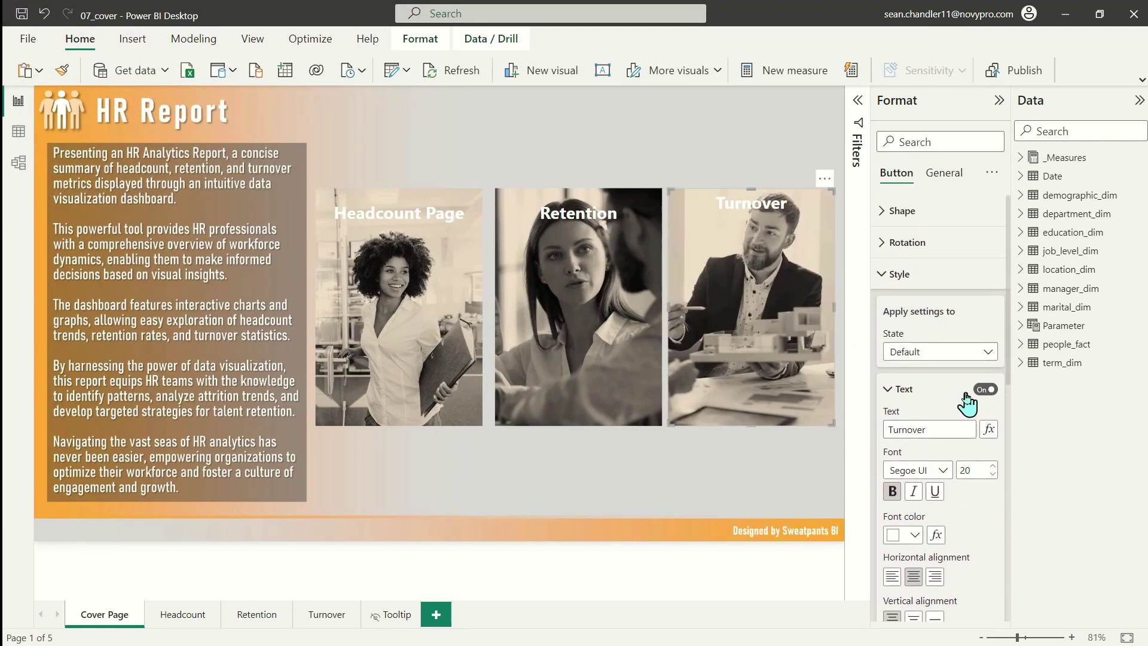
click(953, 352)
click(938, 390)
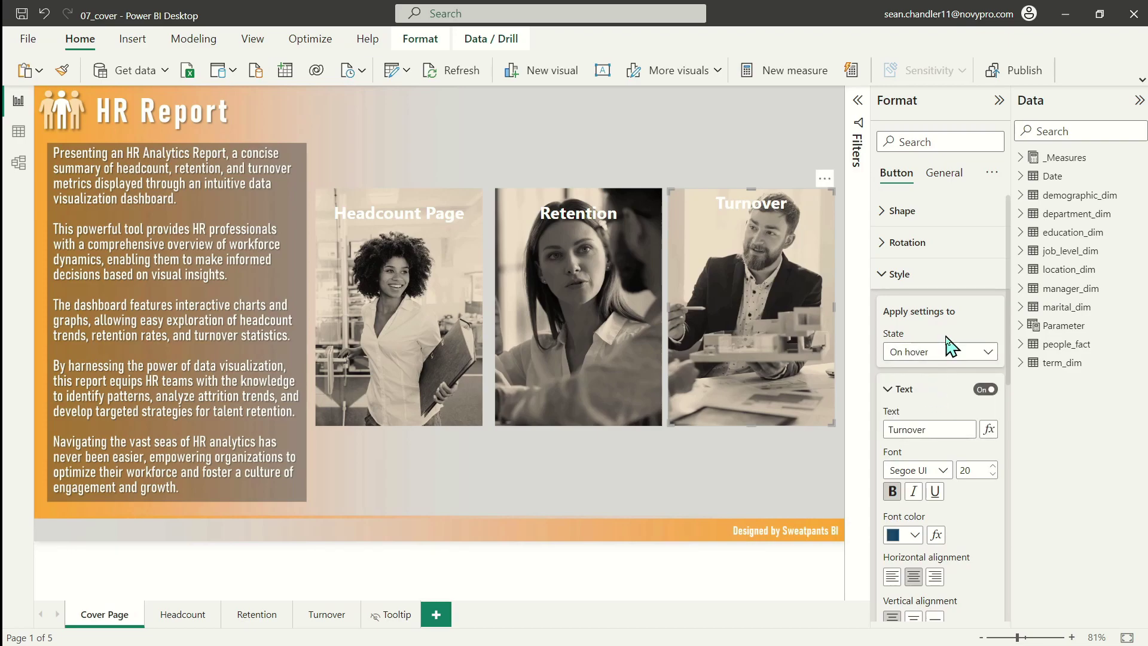
scroll(936, 406, down, 15)
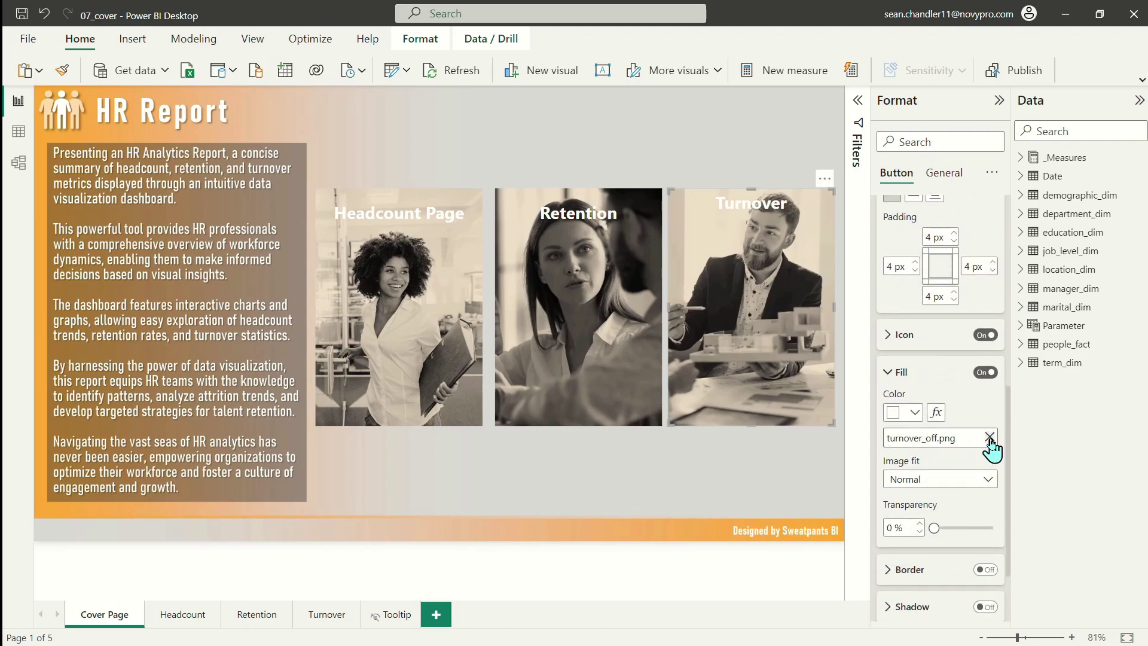
click(990, 442)
click(954, 440)
double_click(463, 103)
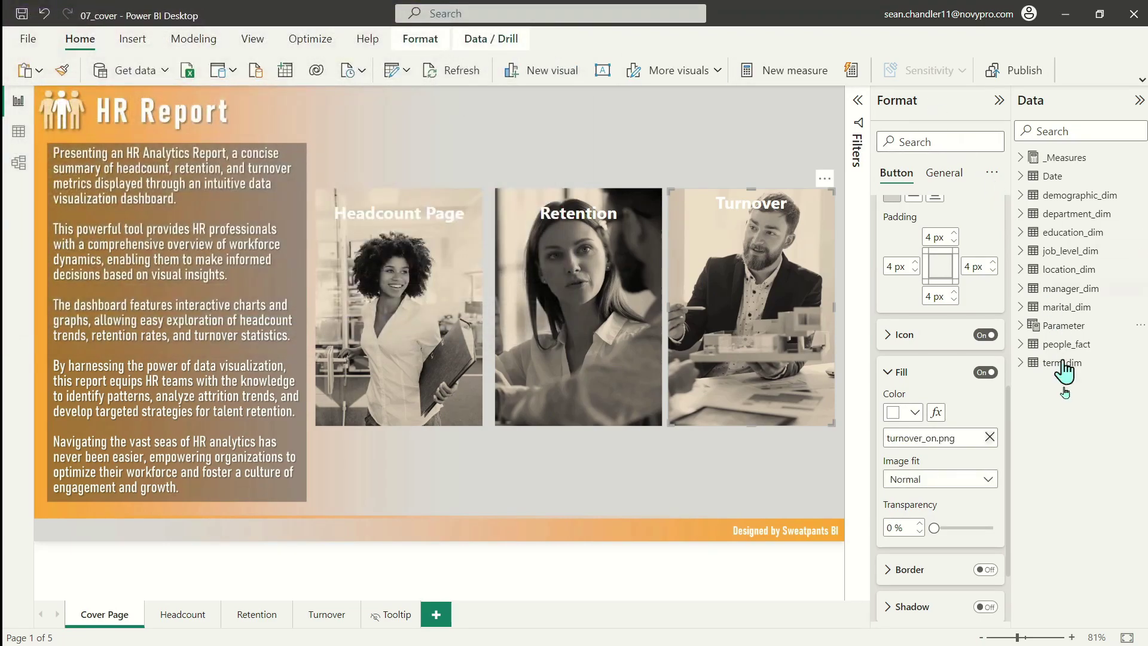
click(933, 479)
click(935, 513)
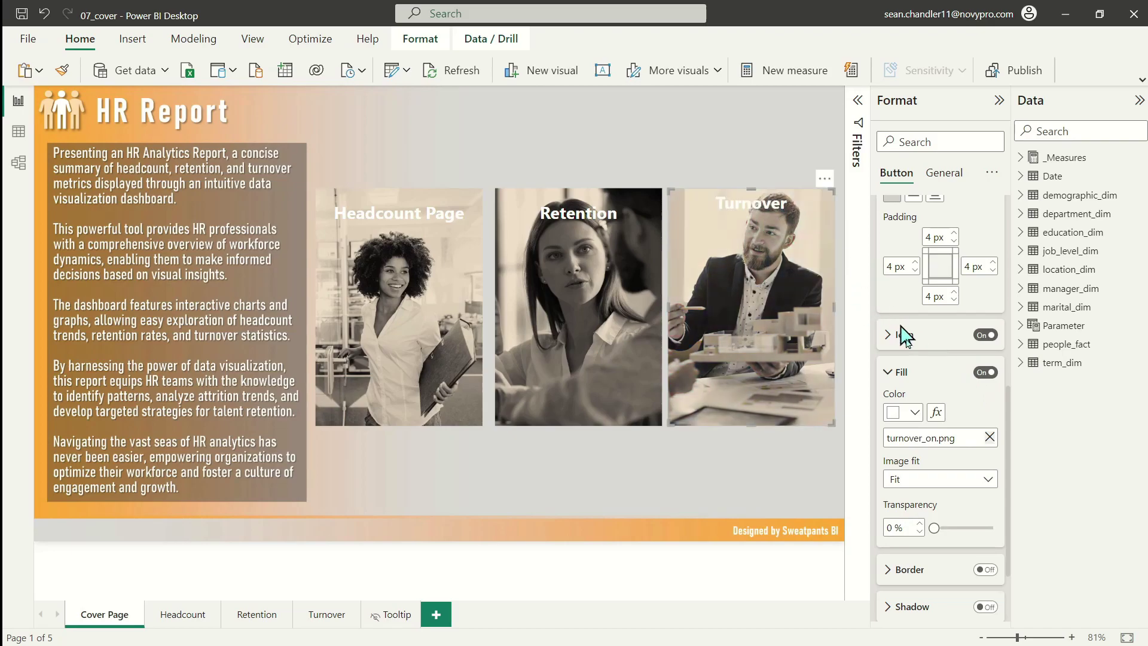
Set the Turnover text's top padding to 20 px in both the On hover and Default states.
scroll(951, 391, up, 4)
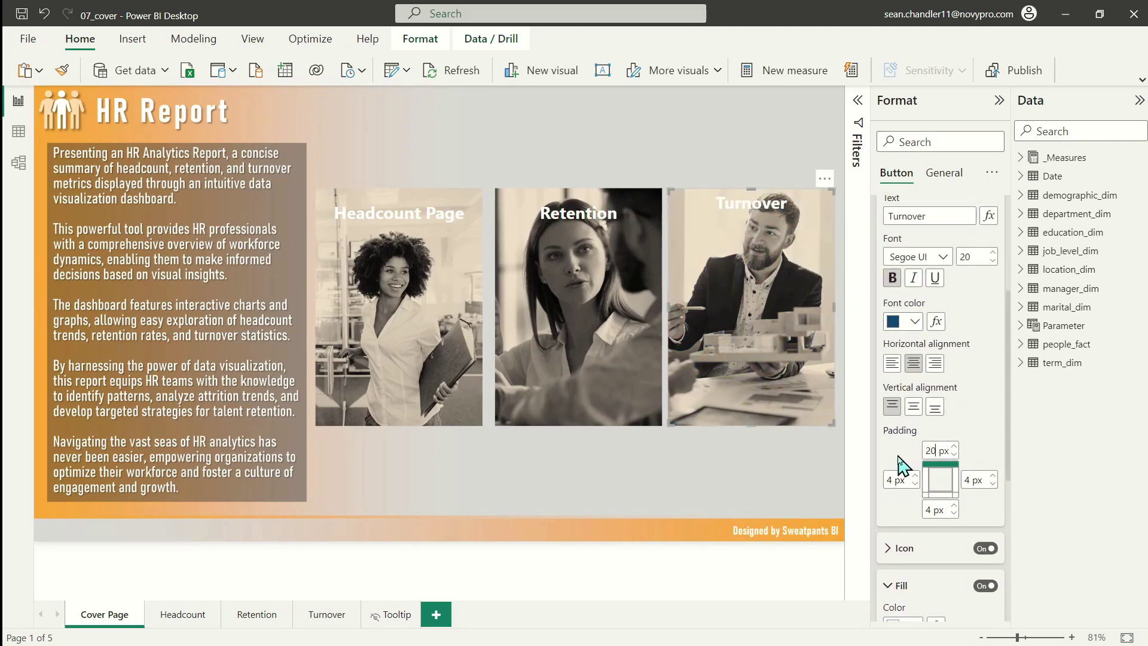
scroll(937, 269, up, 1)
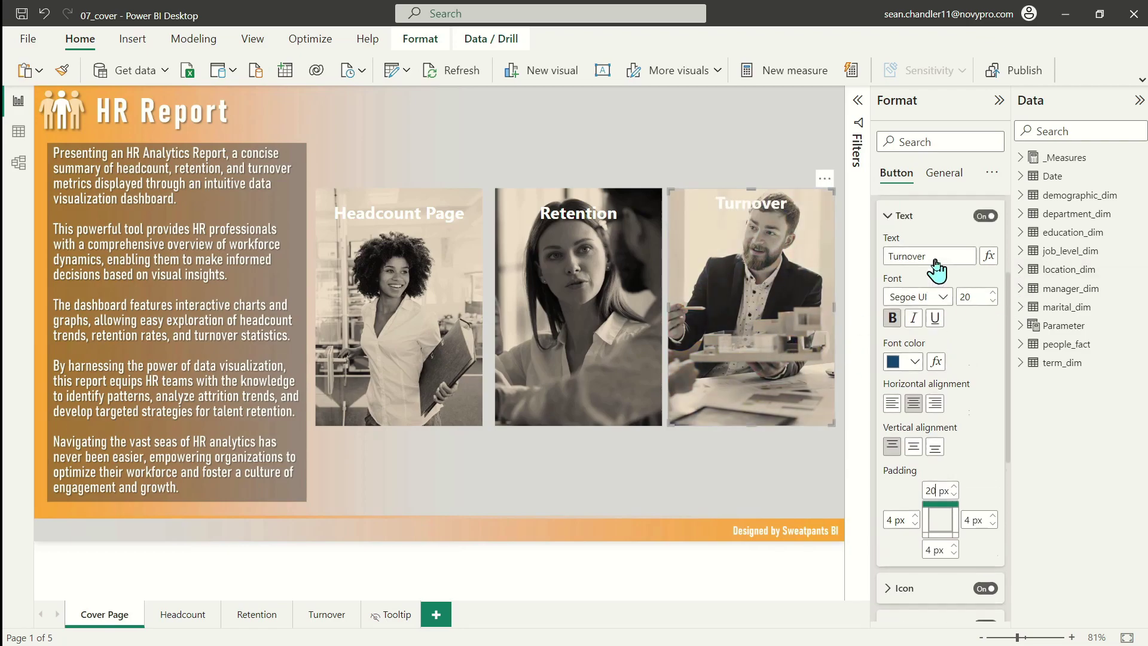
scroll(937, 269, up, 3)
click(938, 351)
click(897, 369)
scroll(967, 469, down, 2)
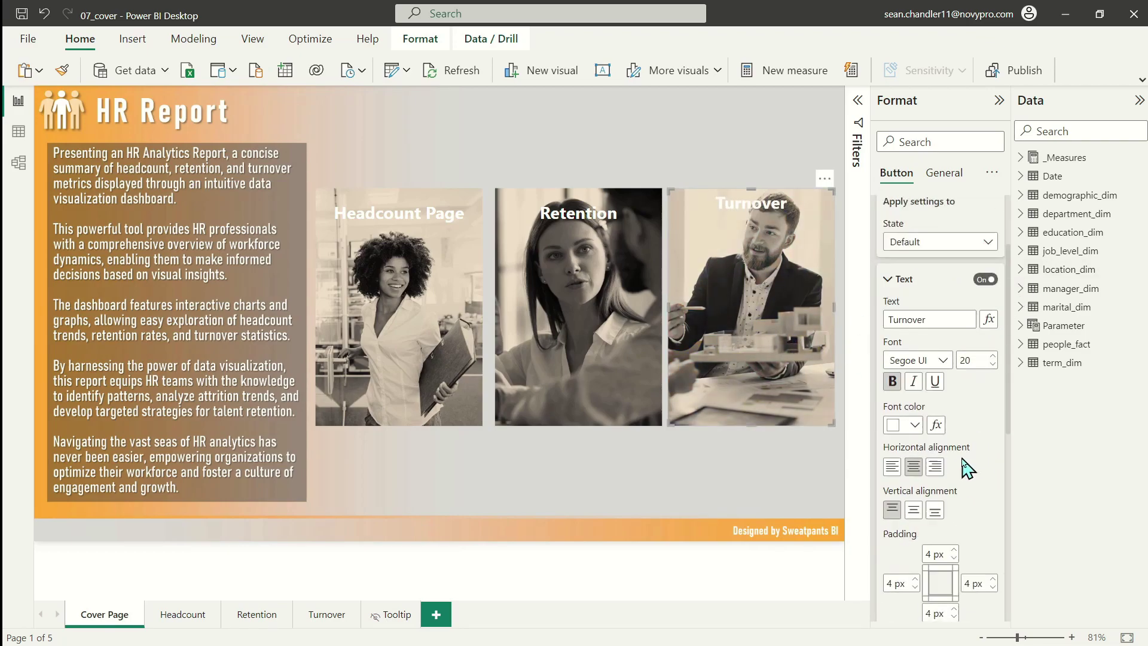
scroll(967, 468, down, 5)
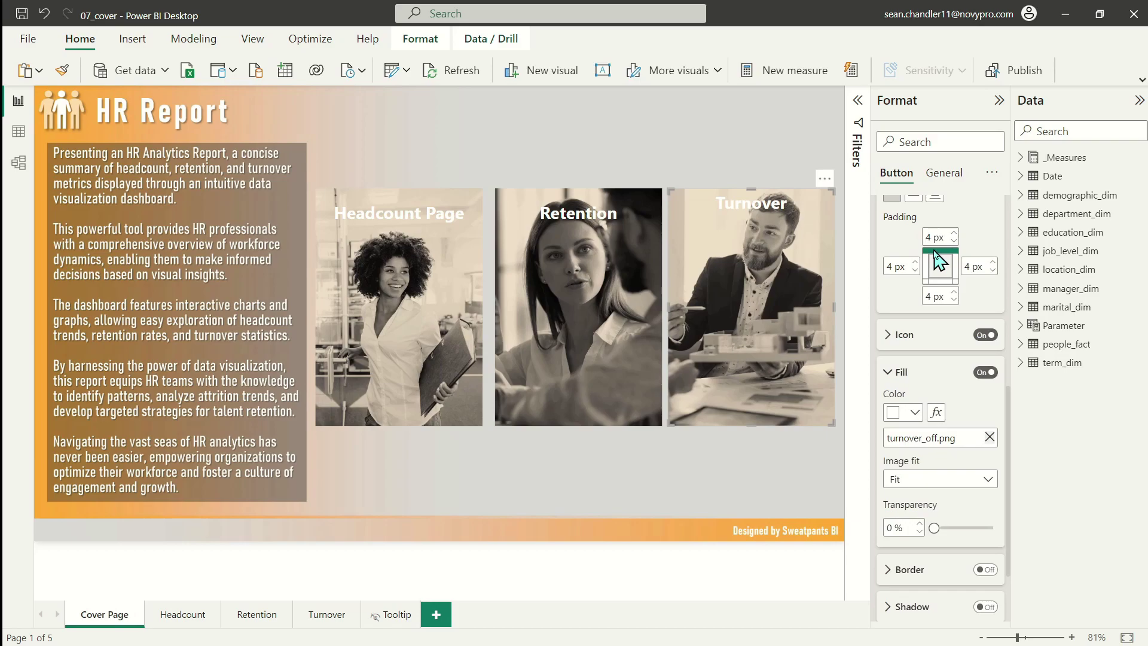
text(202)
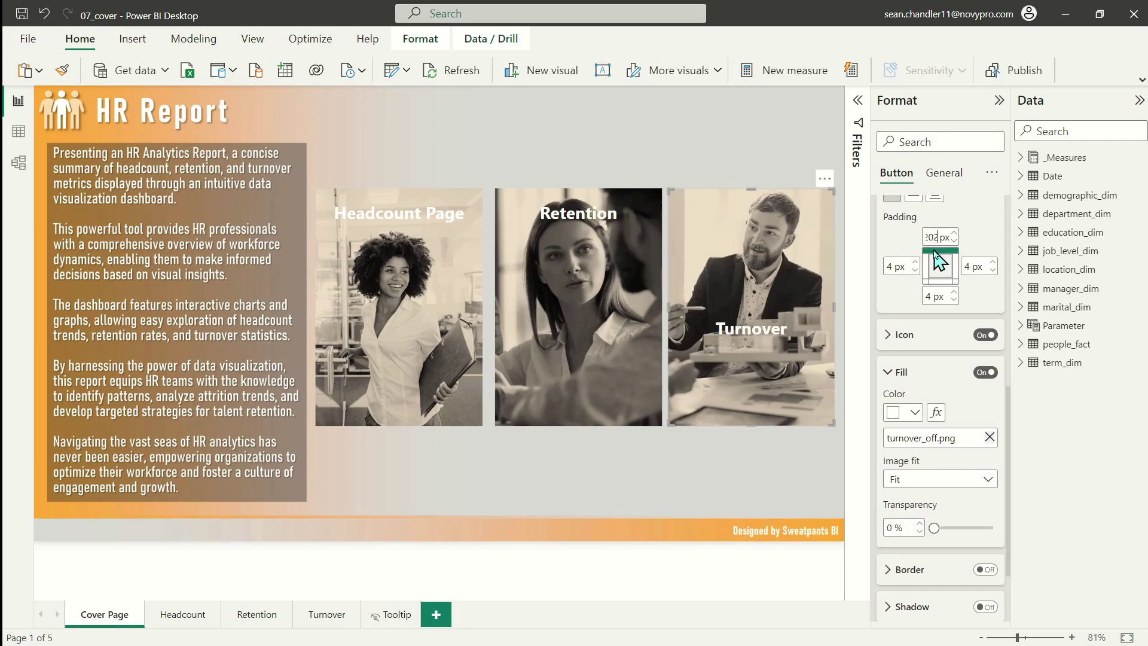
key(BackSpace)
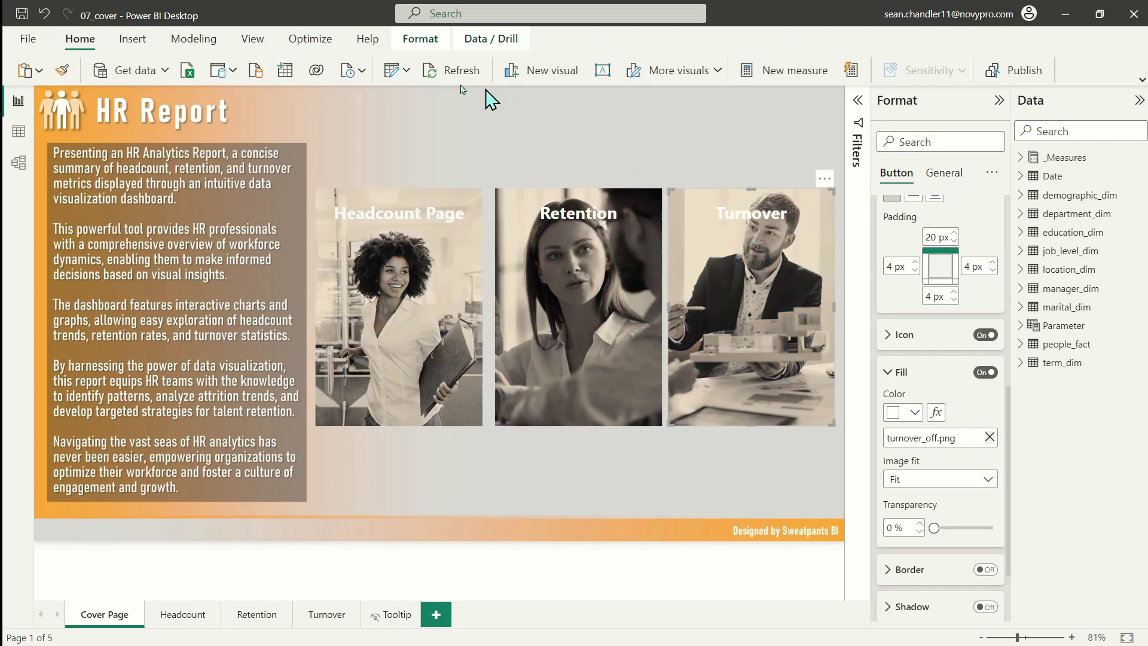
Distribute the Headcount Page, Retention and Turnover image buttons horizontally and check their hover effects.
click(468, 129)
click(446, 245)
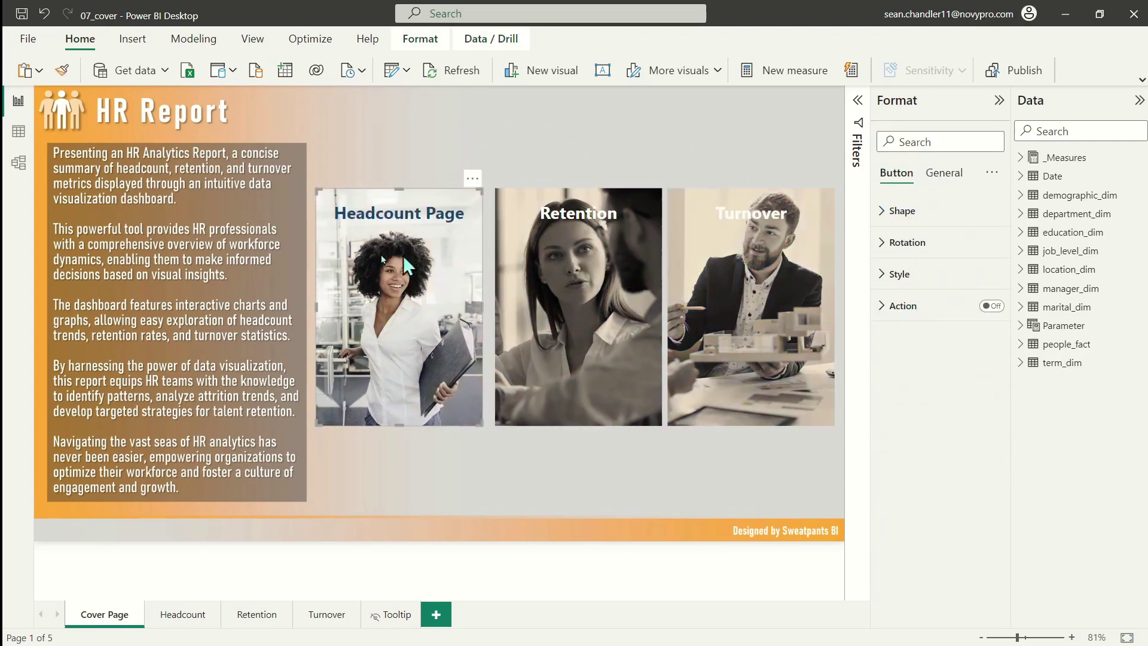
ctrl+click(533, 275)
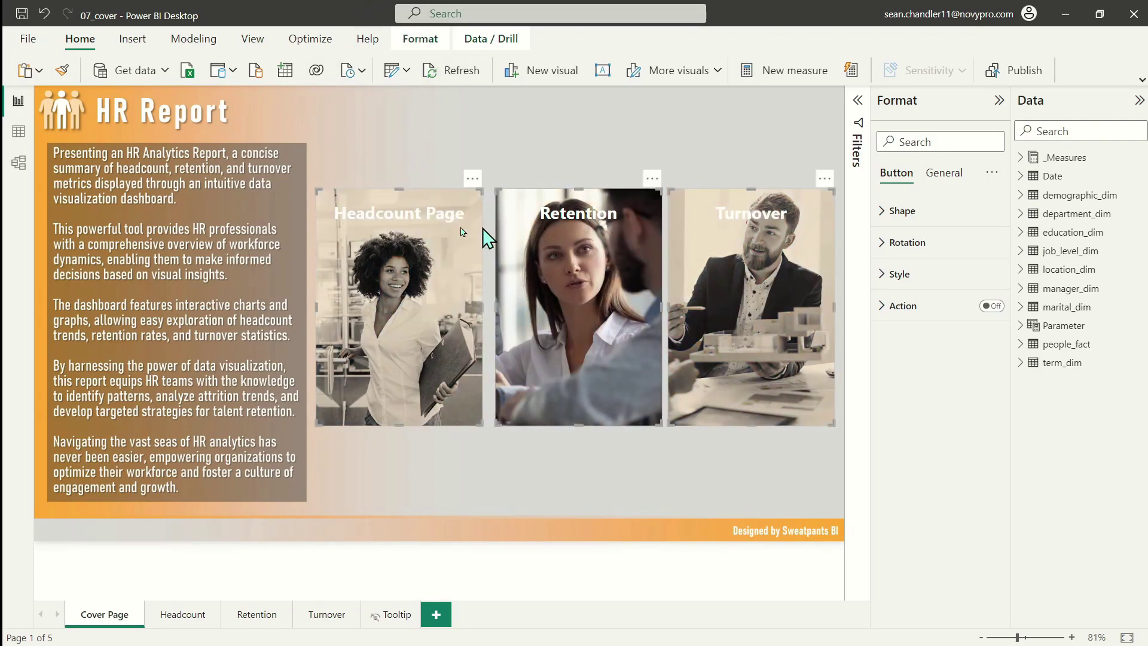
click(420, 41)
click(741, 70)
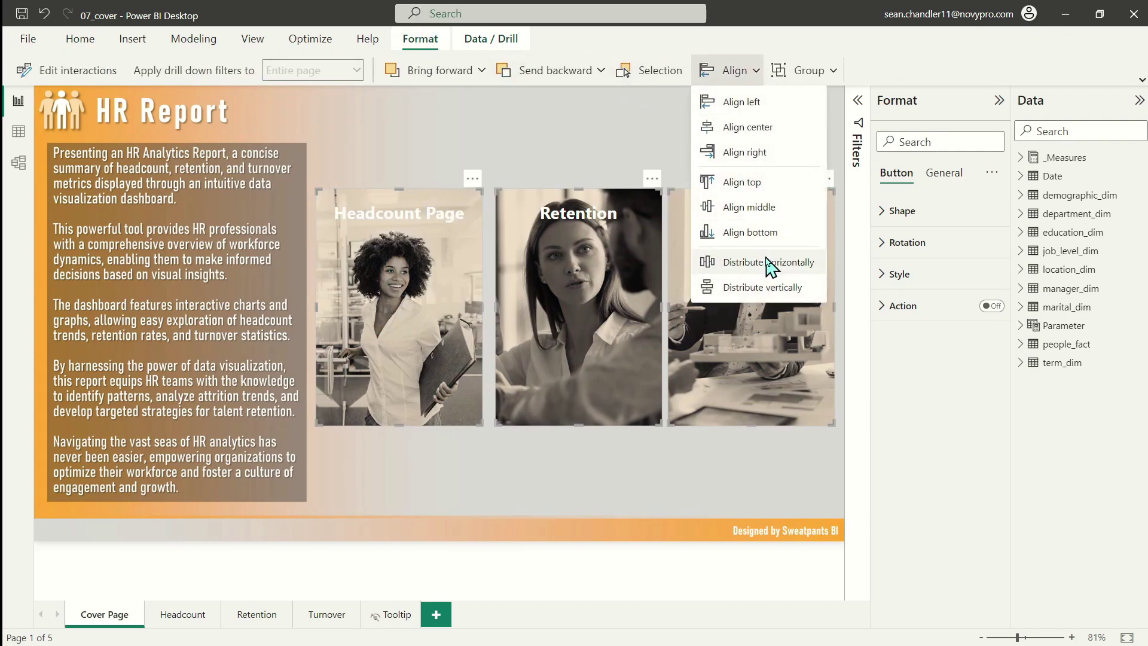
click(769, 264)
click(636, 166)
click(468, 269)
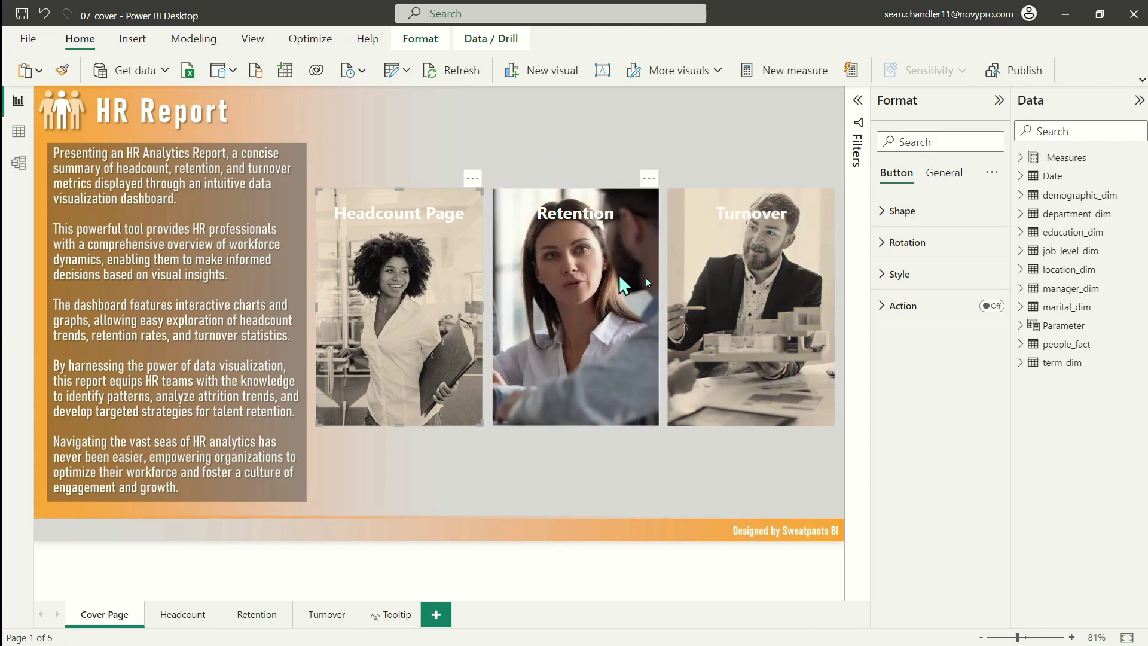
click(622, 179)
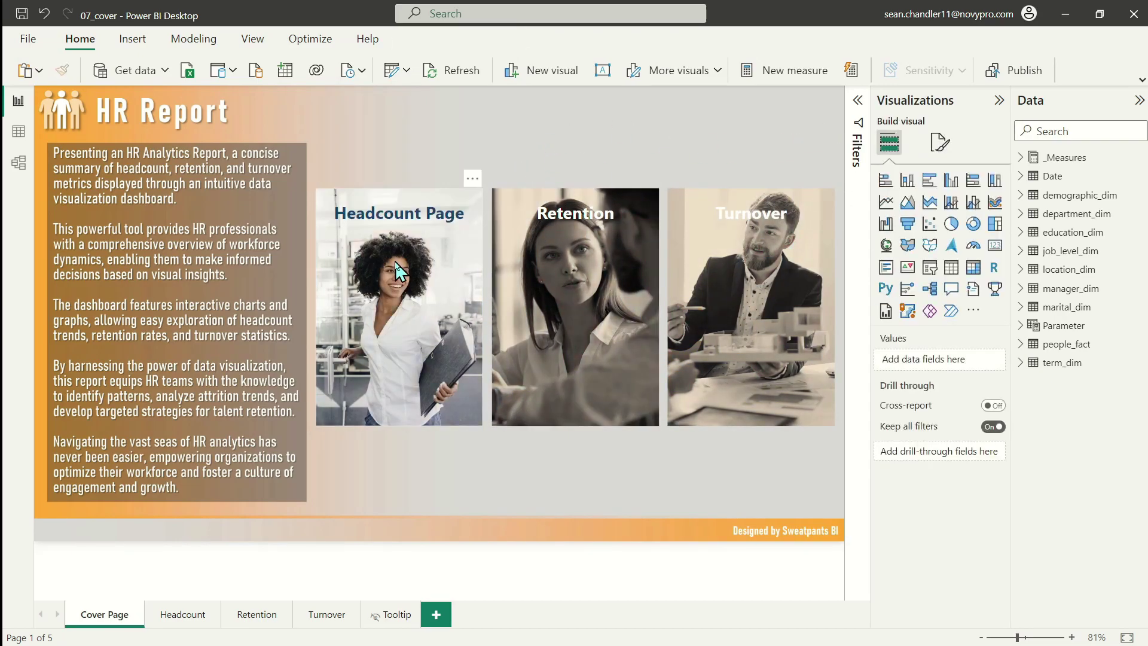
Turn on the Headcount Page button's action and set it to Page navigation with Headcount as the destination.
click(399, 299)
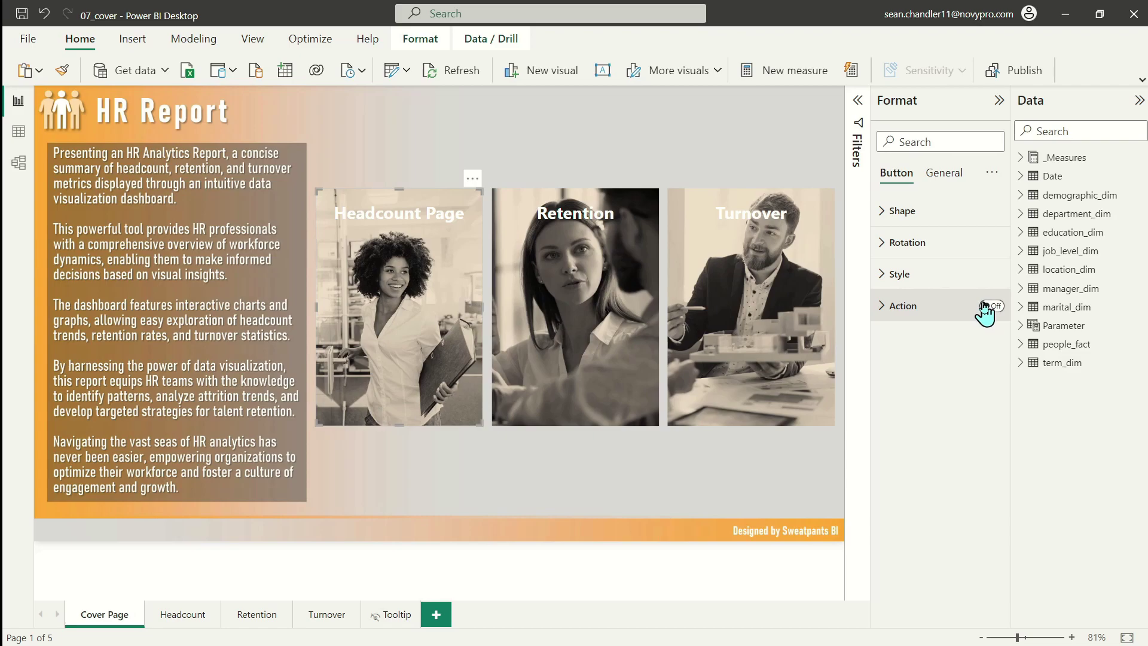
click(906, 319)
click(947, 387)
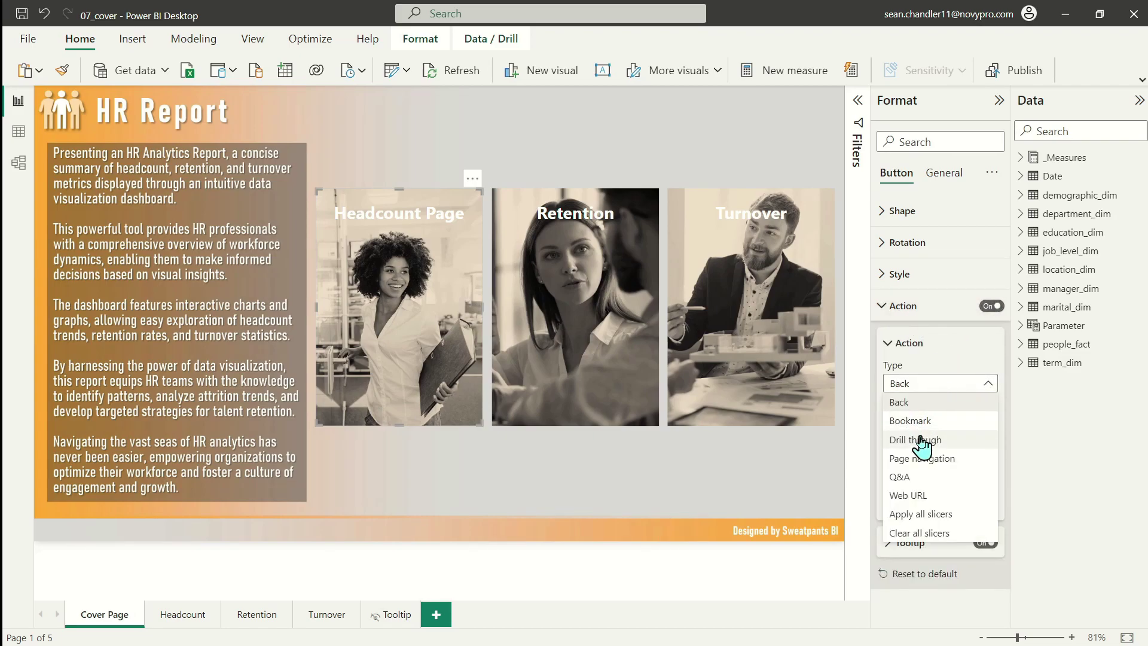
click(936, 461)
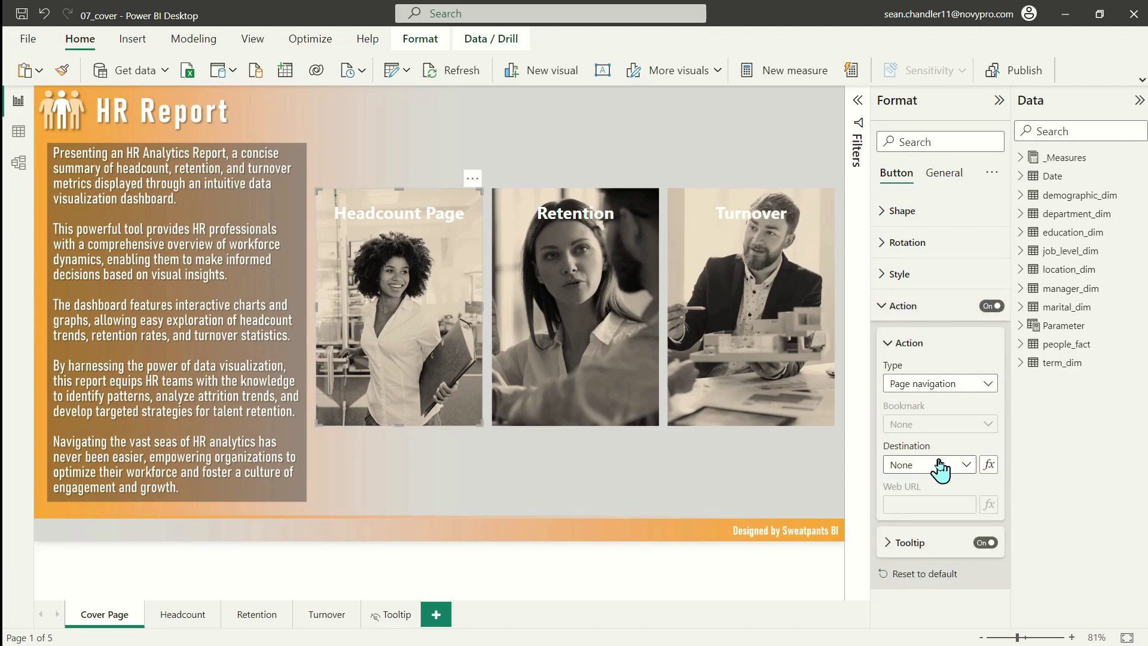
click(940, 467)
click(924, 500)
Turn on the Retention button's action and set it to Page navigation with Retention as the destination.
click(590, 175)
click(598, 198)
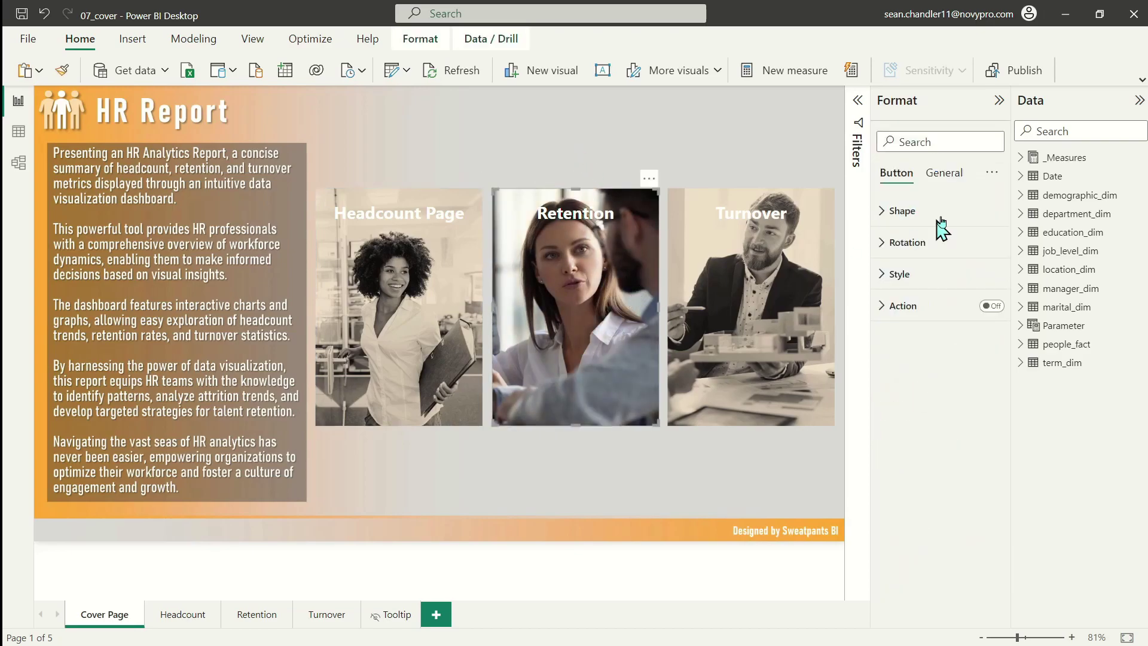
click(940, 311)
click(936, 385)
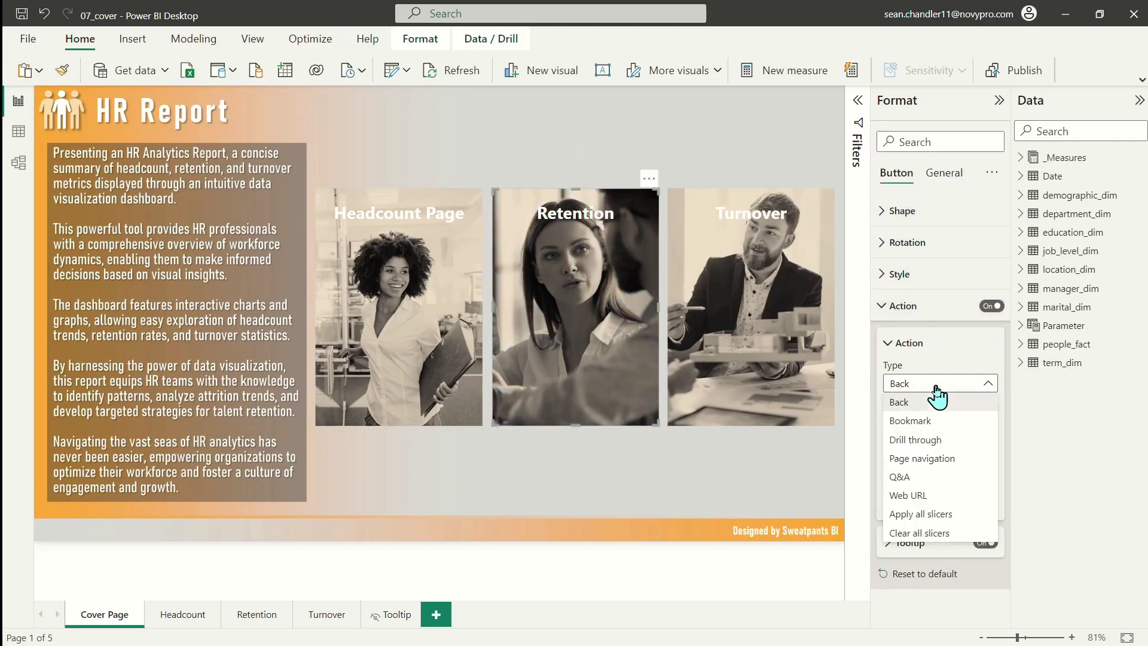
click(938, 458)
click(940, 468)
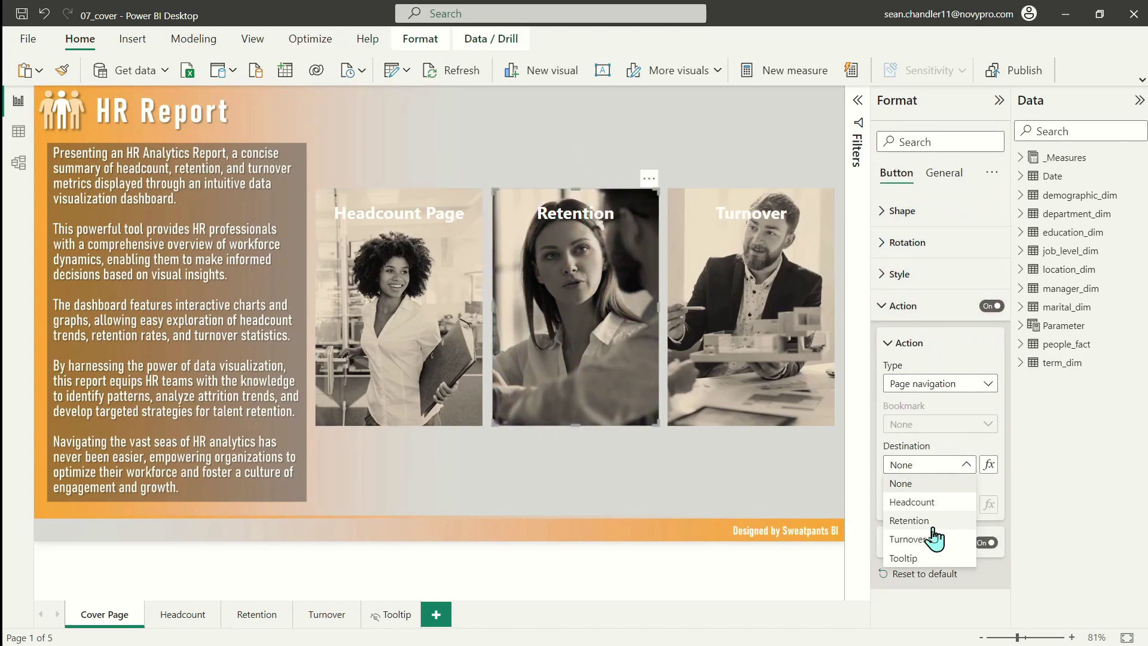
click(926, 521)
Turn on the Turnover button's action, set it to Page navigation with Turnover as the destination, and deselect the button.
click(929, 346)
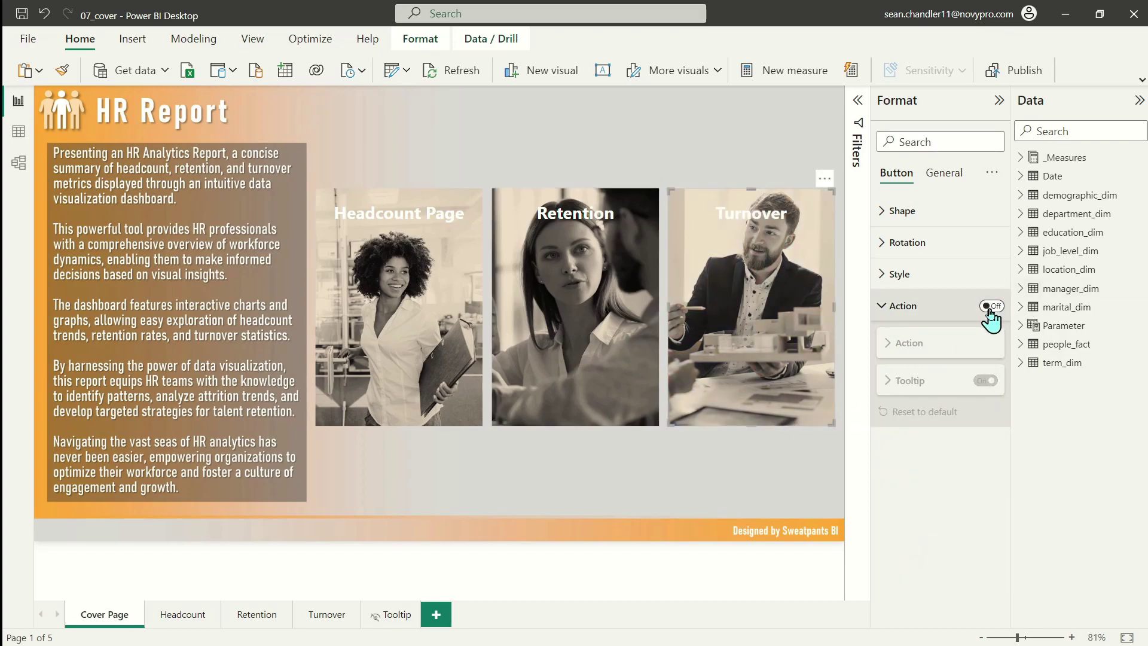
click(914, 349)
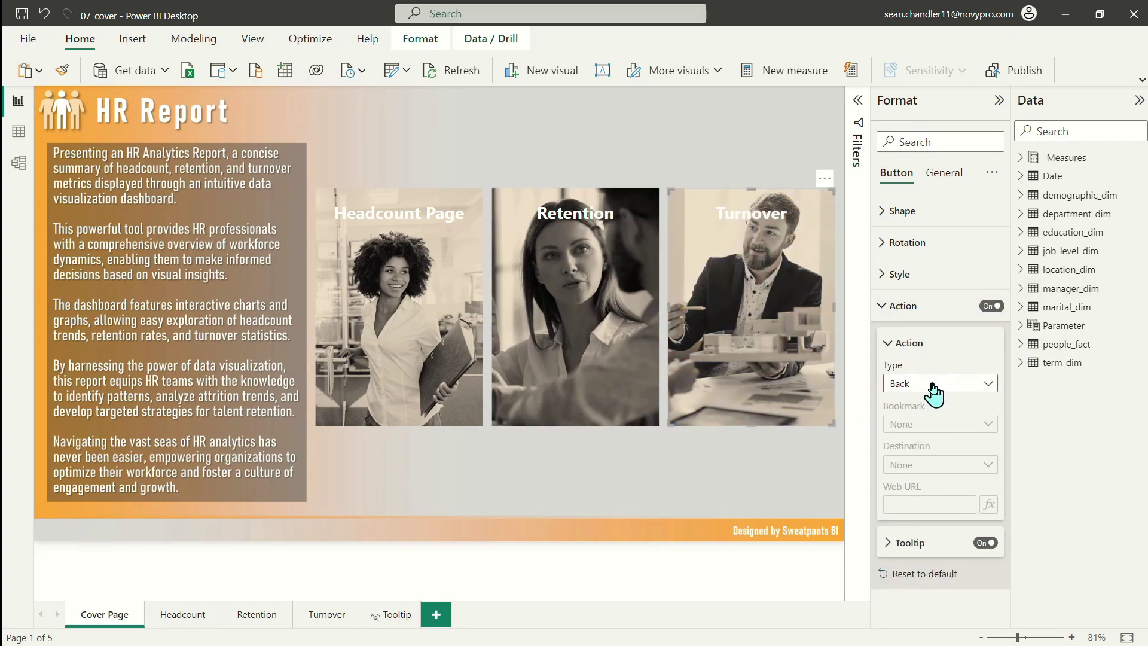
click(933, 386)
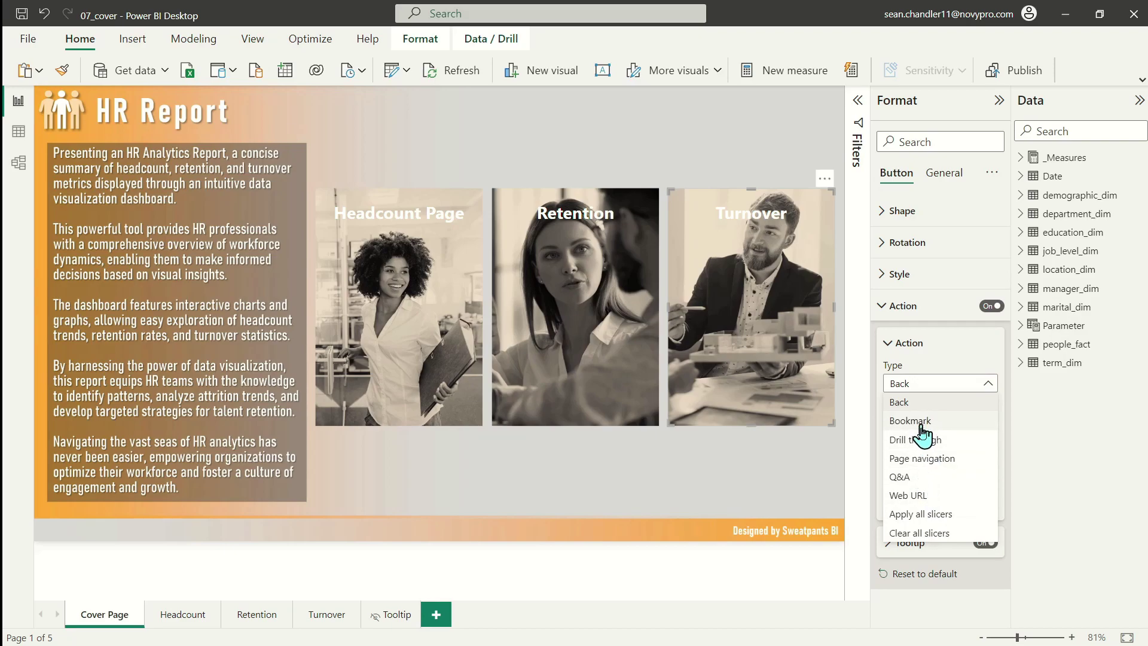
key(Escape)
click(928, 467)
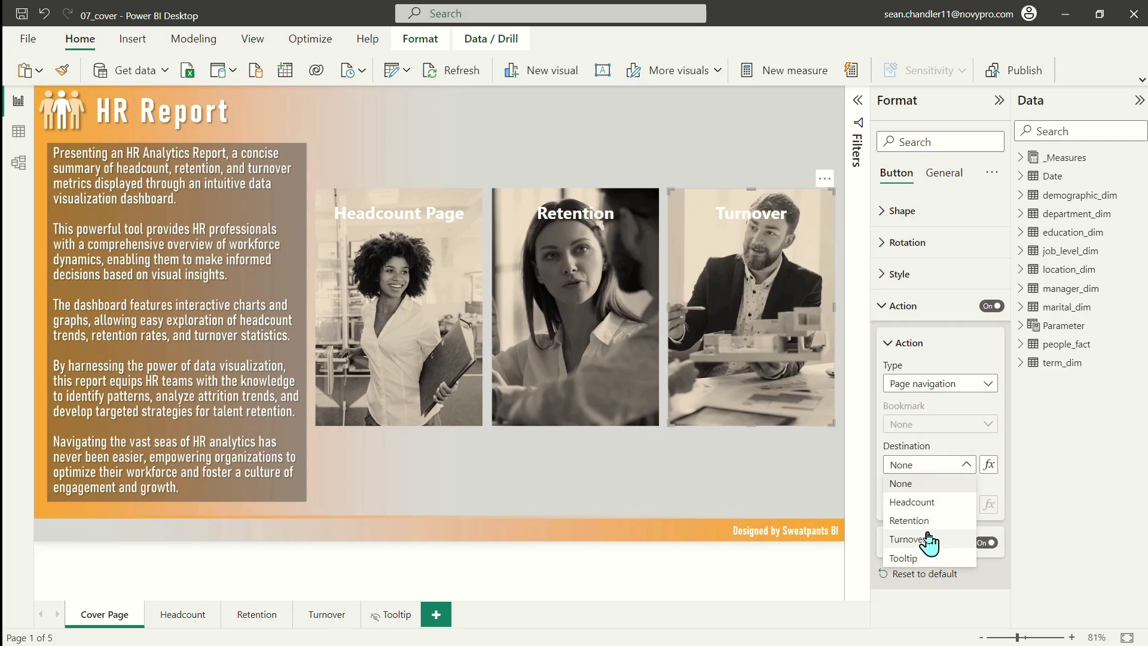
click(929, 540)
click(675, 150)
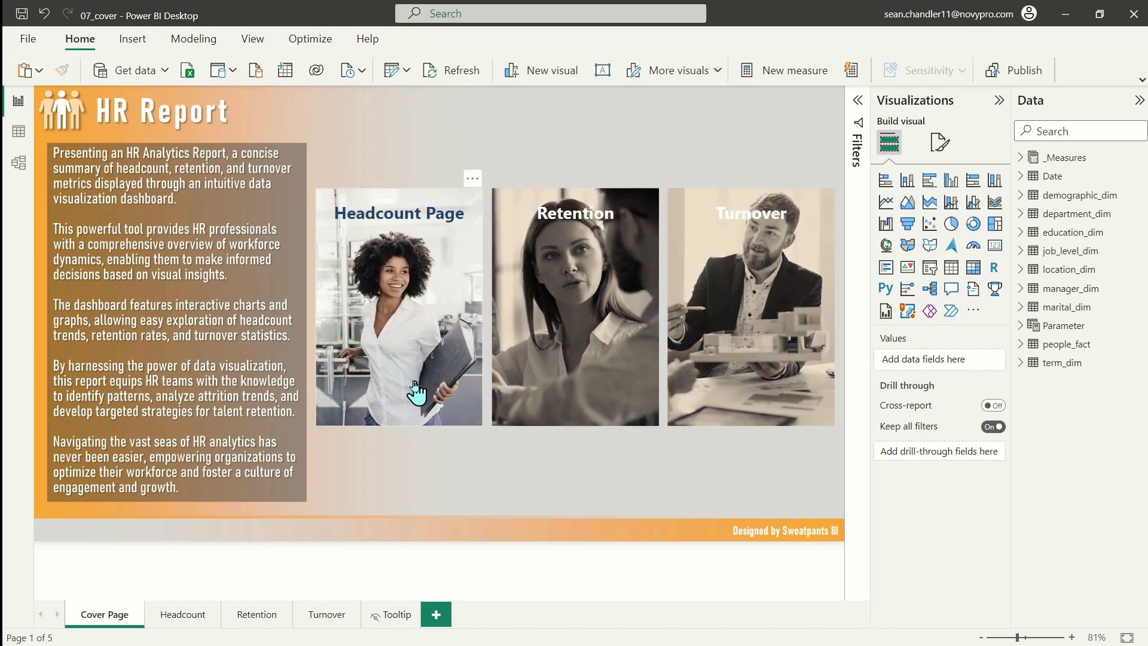
Test the page navigation of the Retention and Turnover buttons, returning to the Cover Page between the two.
ctrl+click(555, 277)
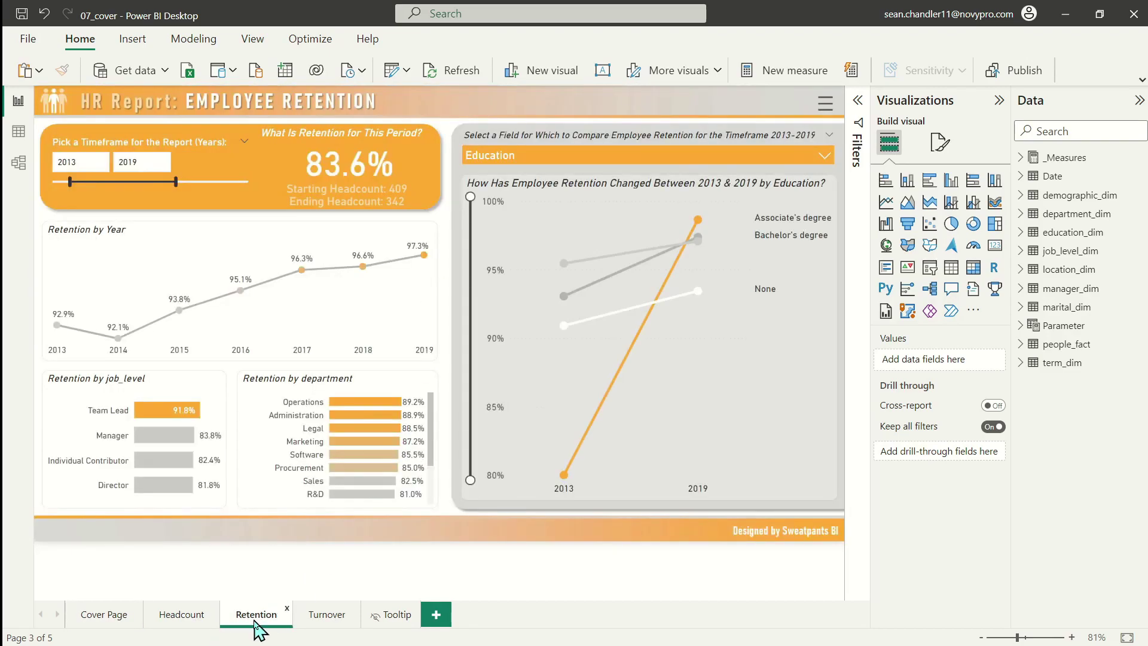
click(104, 614)
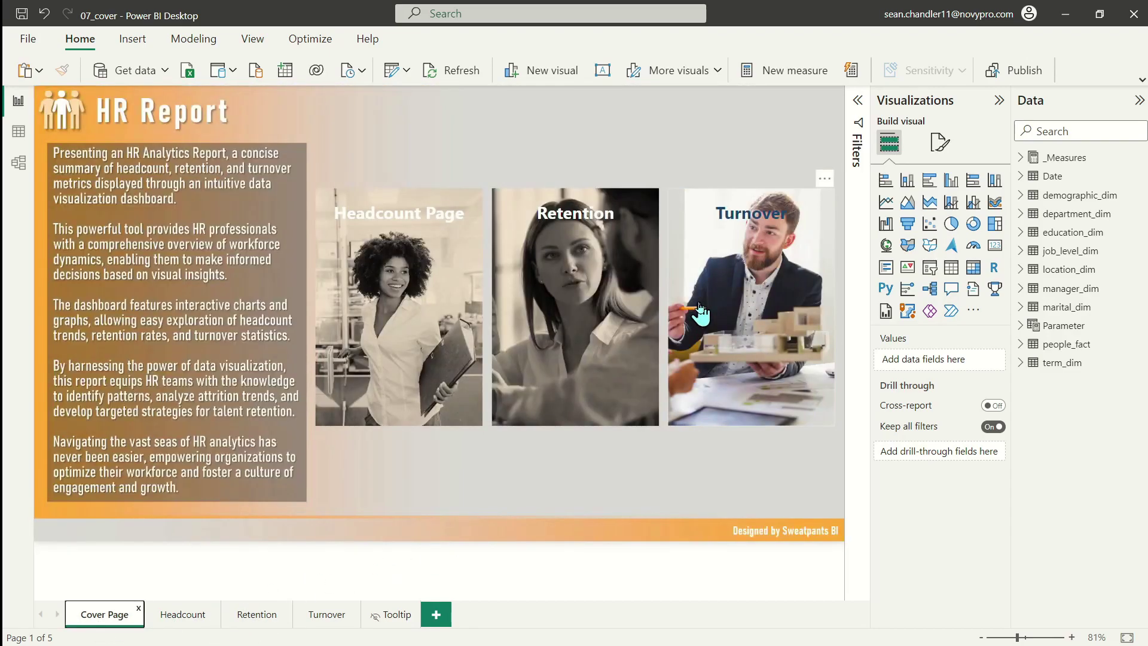
ctrl+click(699, 314)
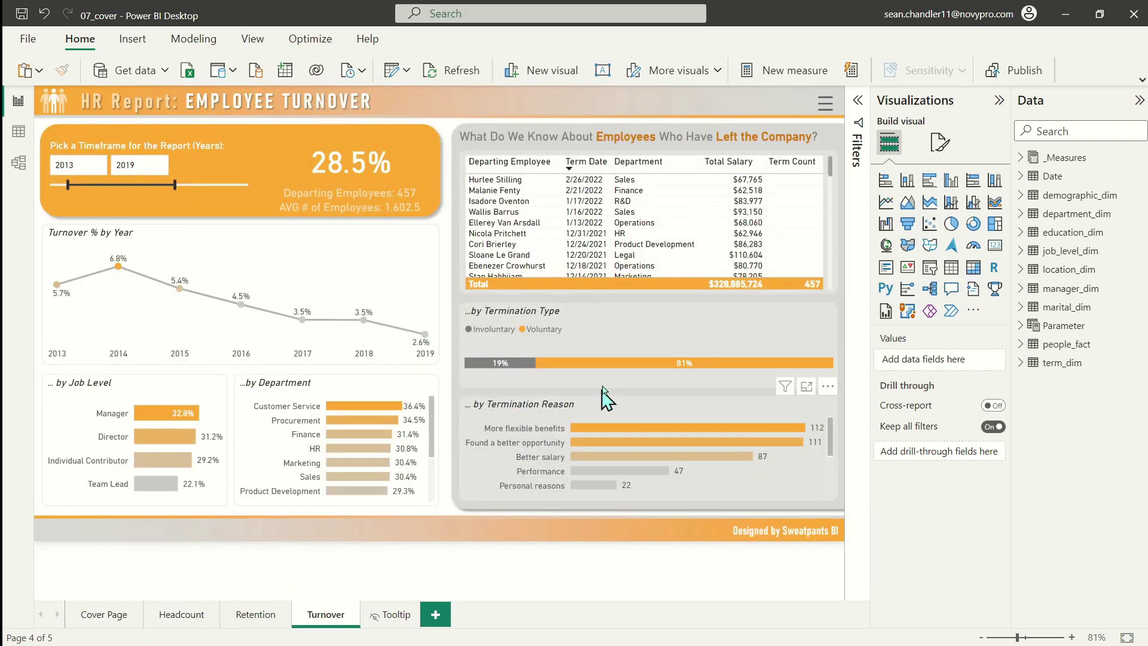